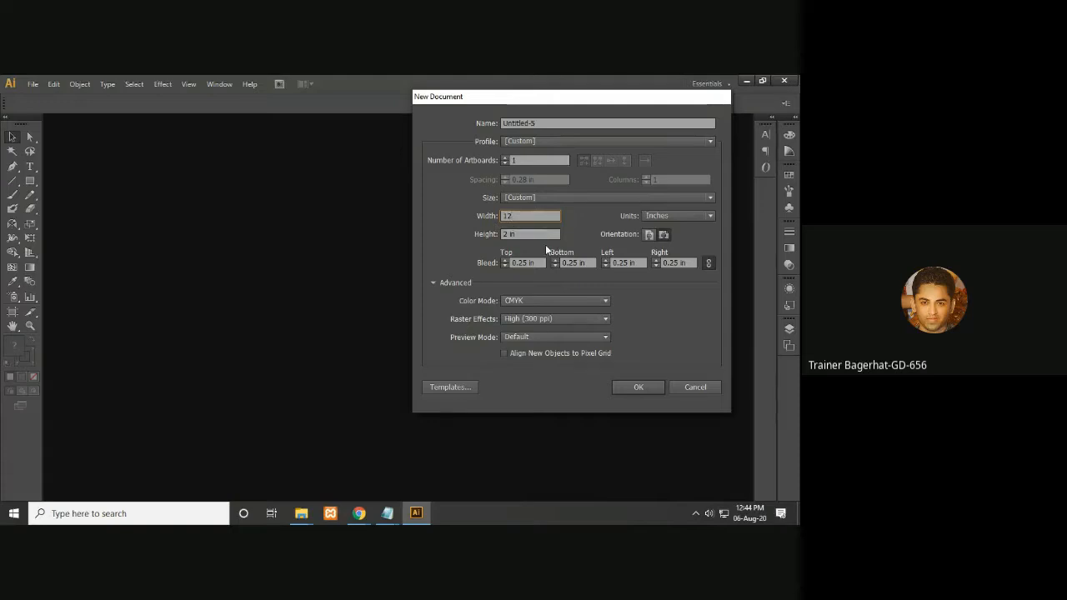
- Create a new portrait document 12 in wide and 18 in high with all bleeds set to 0 in
key(Tab)
text(18)
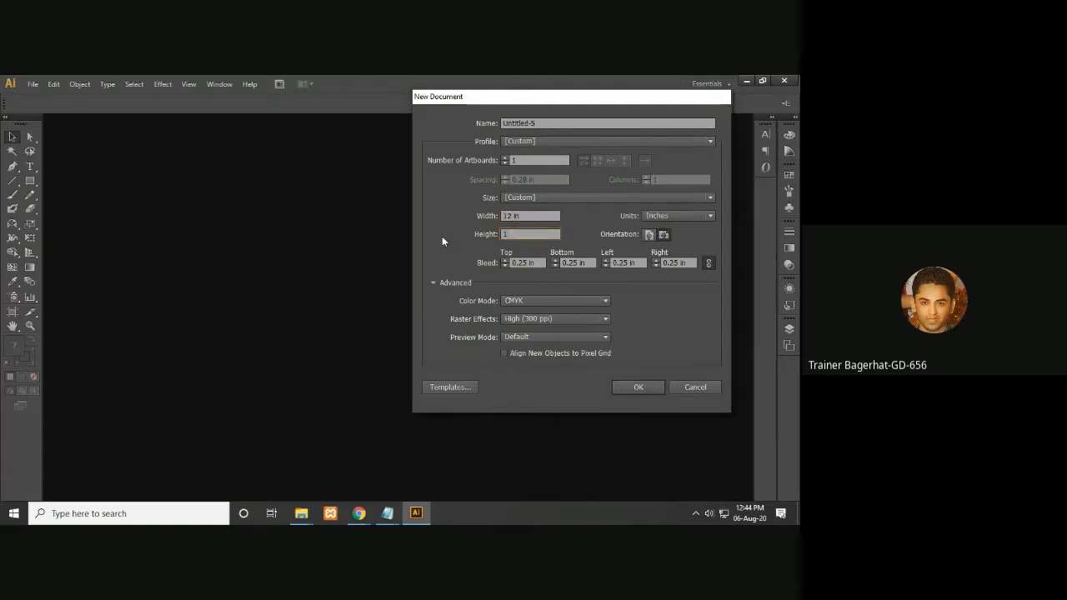
click(649, 234)
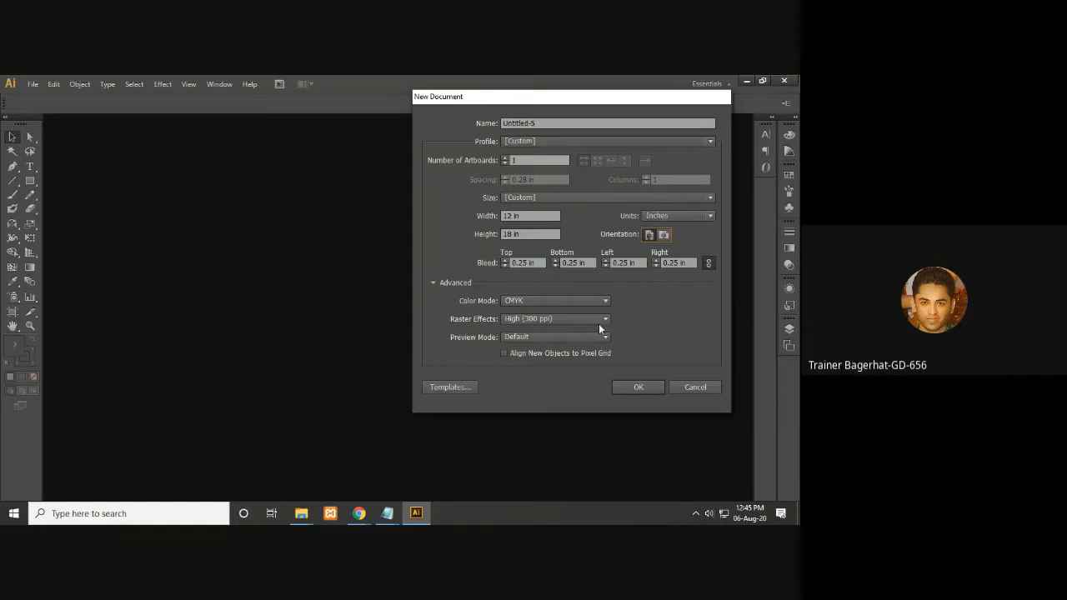
click(503, 265)
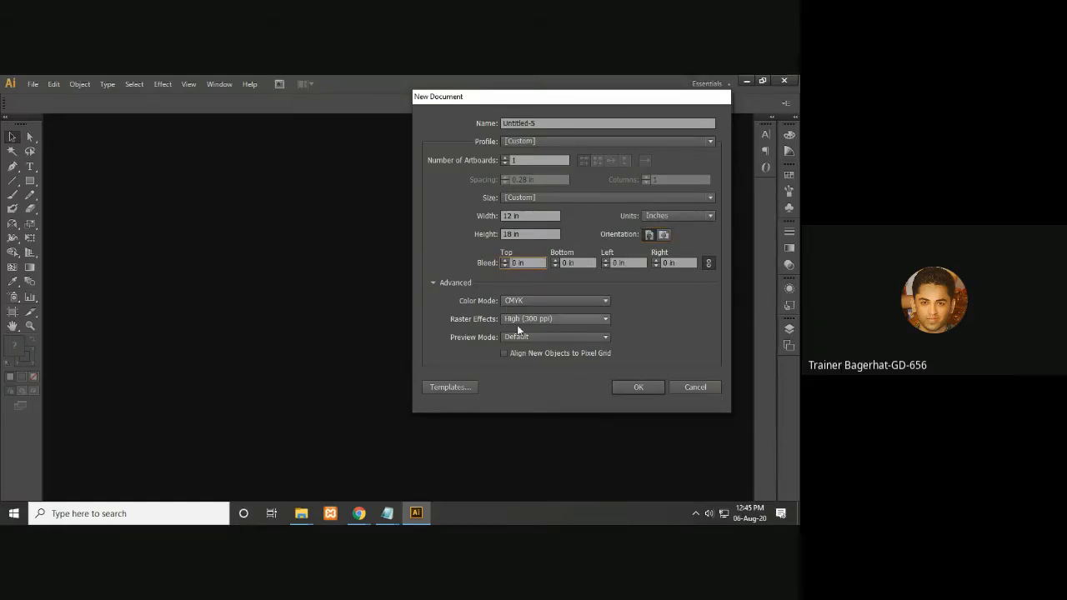
click(647, 387)
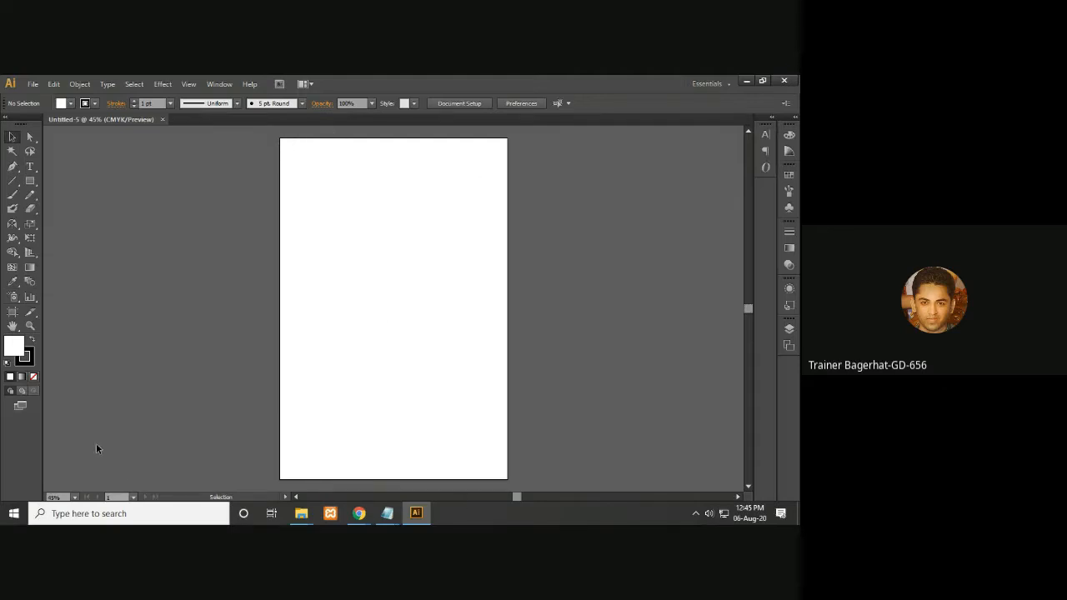
- Swap the fill and stroke colours and draw a black-filled, white-stroked rectangle covering the whole artboard
click(31, 342)
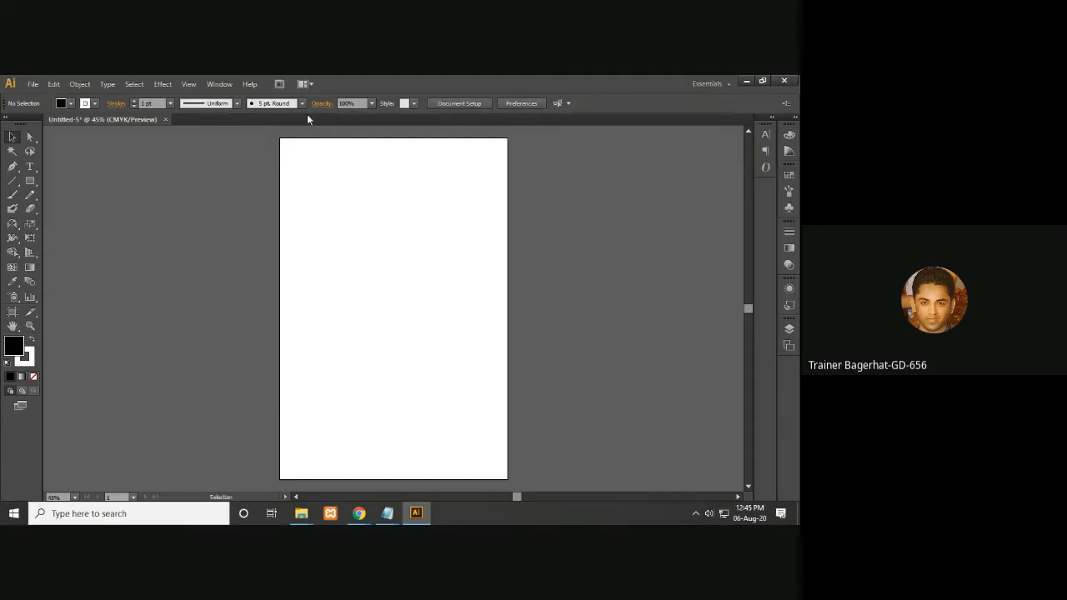
click(30, 181)
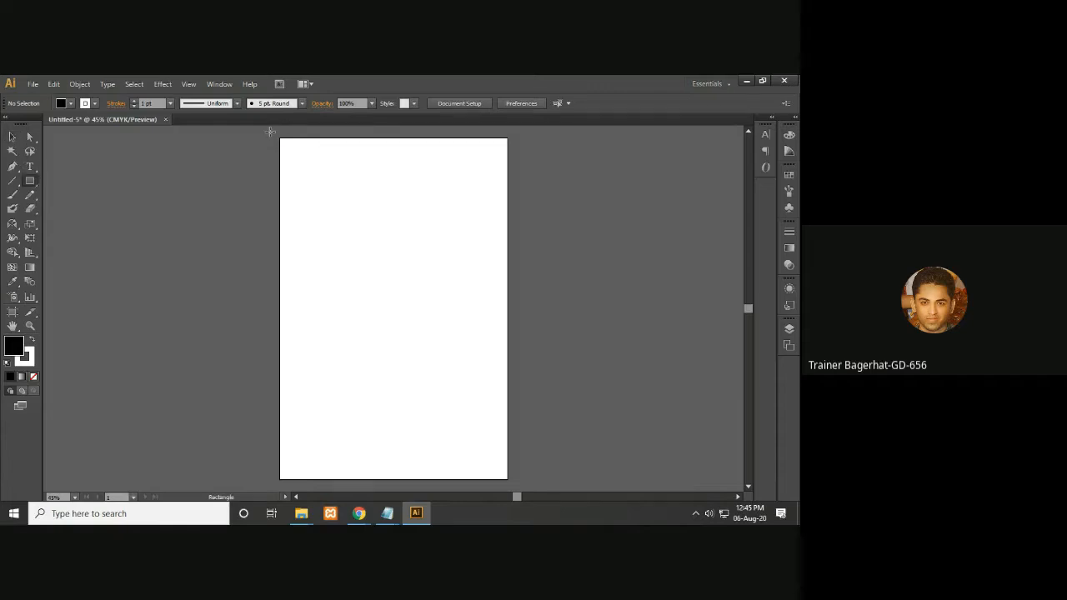
drag(280, 138, 507, 480)
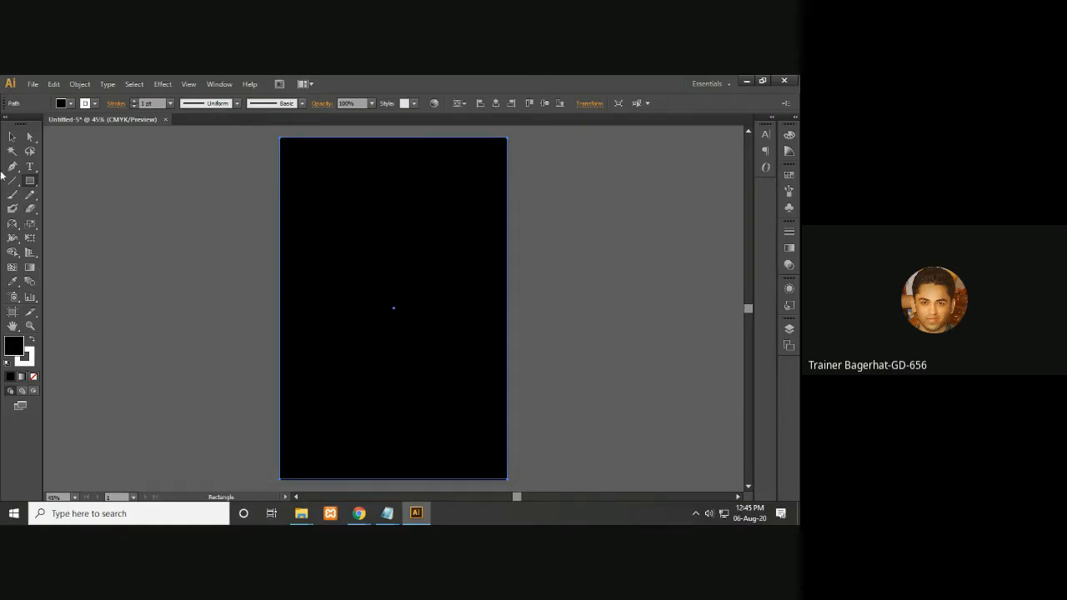
- Deselect the rectangle and set the current stroke colour to none, keeping the black fill
click(12, 136)
click(141, 251)
click(28, 361)
click(33, 377)
click(16, 344)
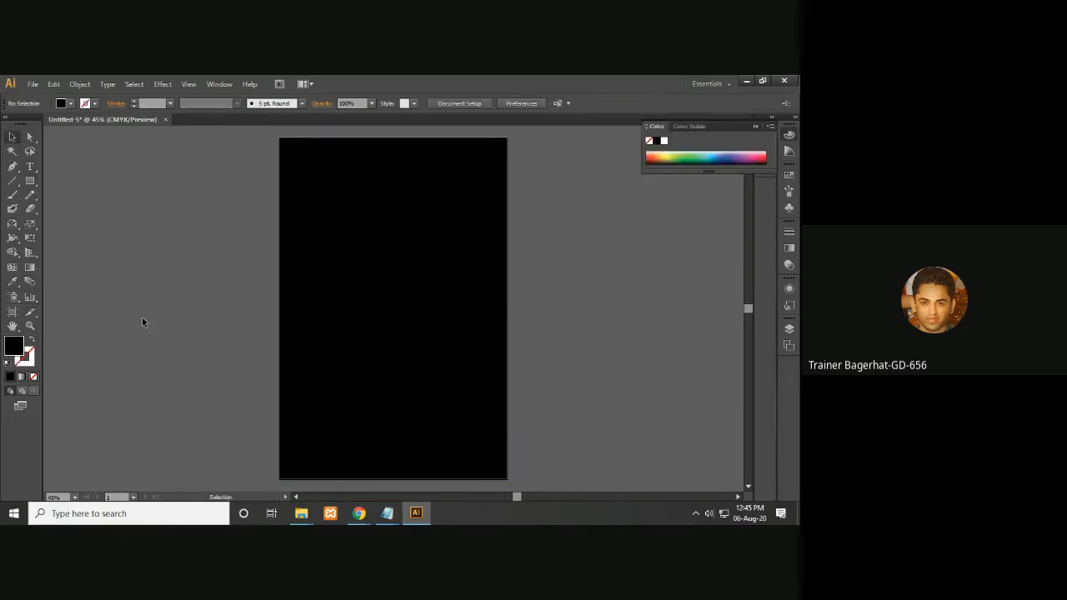
click(754, 127)
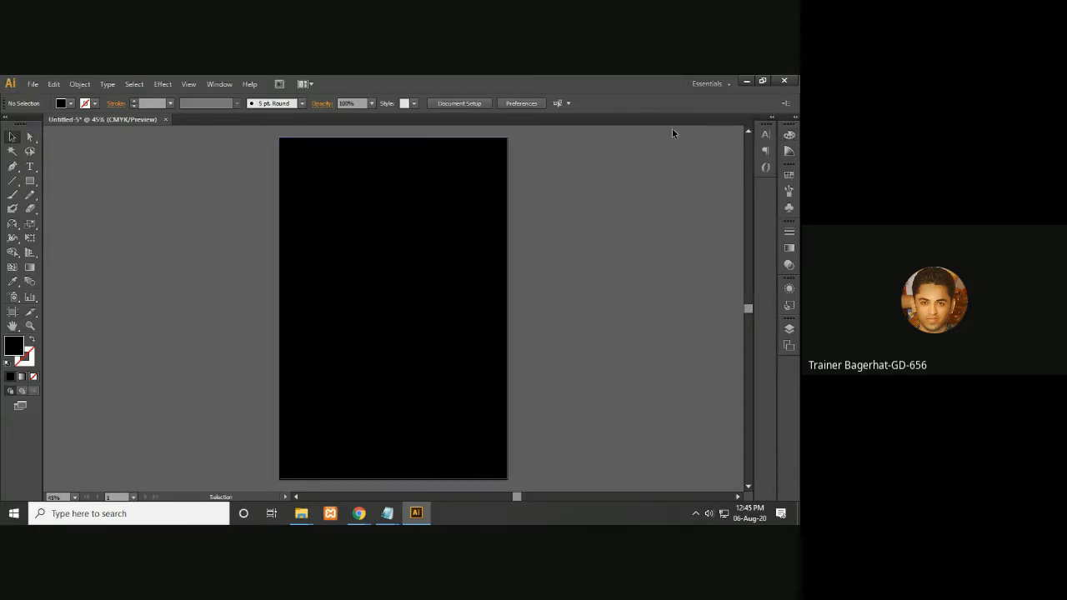
- Examine the edges of the black rectangle against the artboard boundary
key(ctrl+plus)
scroll(553, 369, up, 4)
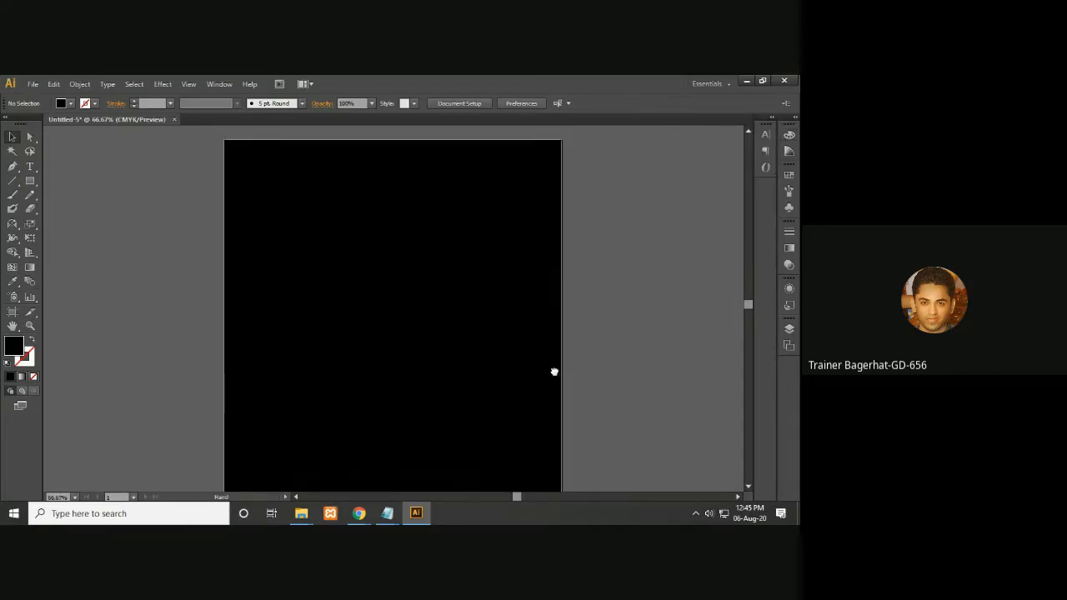
scroll(591, 377, up, 1)
key(ctrl+plus)
key(ctrl+plus)
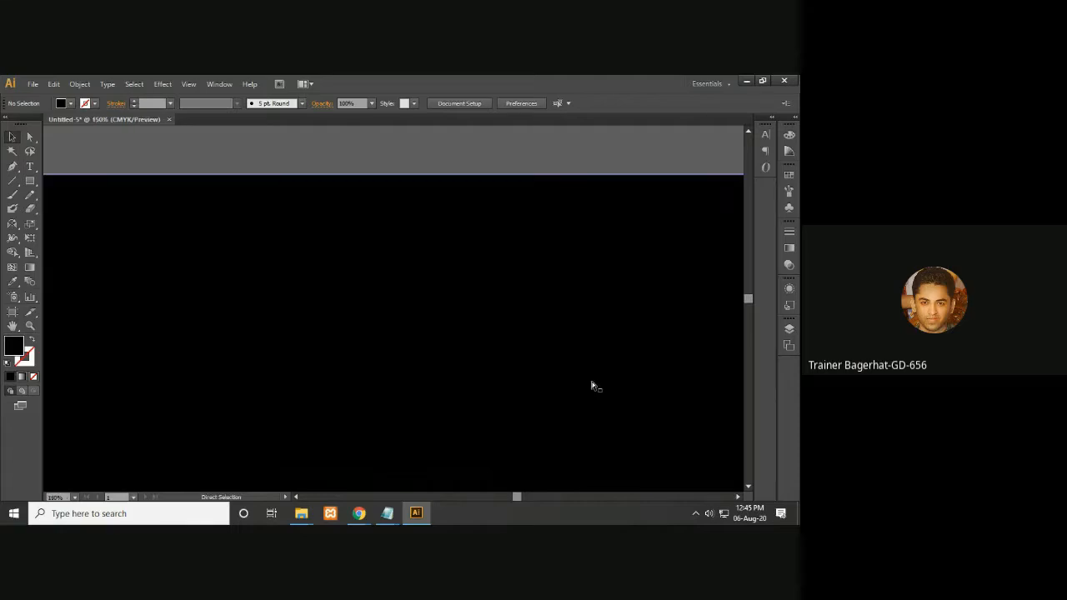
key(ctrl+minus)
key(ctrl+minus)
drag(591, 382, 575, 102)
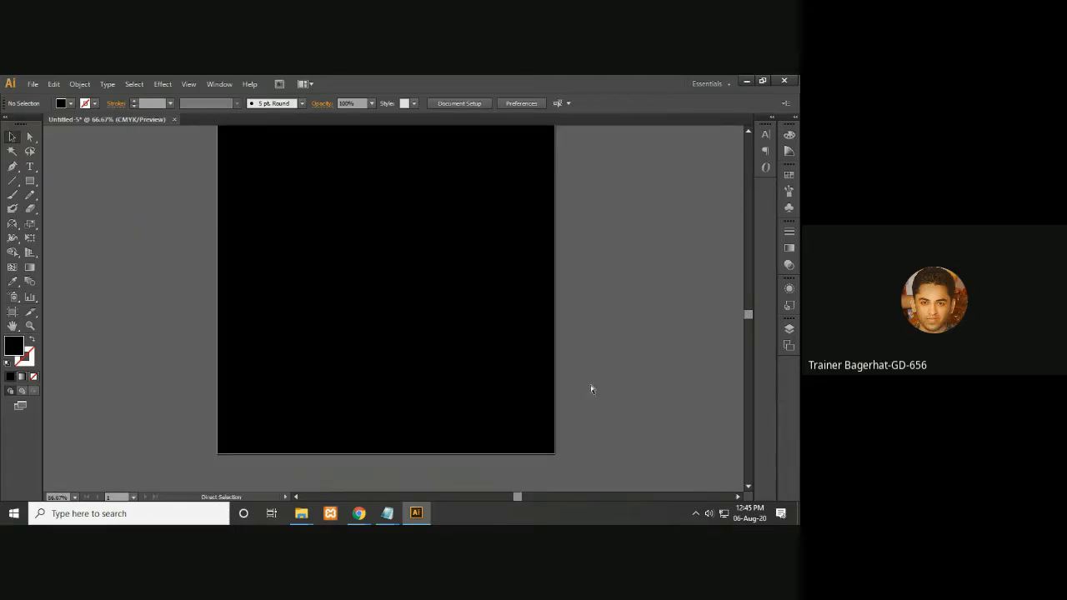
key(ctrl+minus)
drag(592, 379, 592, 428)
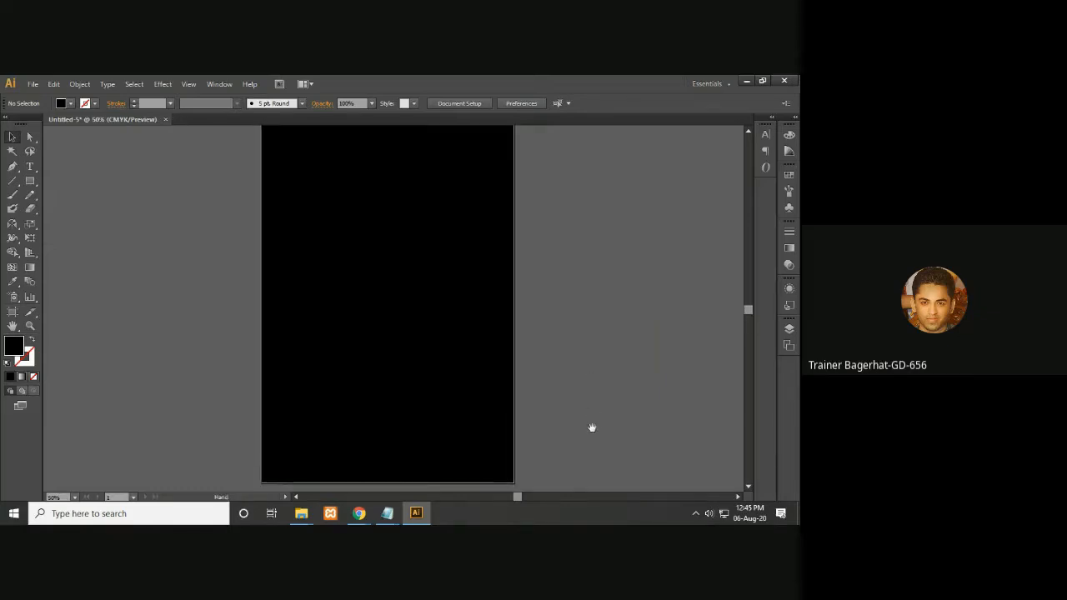
key(ctrl+0)
- Select the black rectangle on the artboard and remove its white stroke
key(v)
drag(158, 211, 456, 386)
click(23, 357)
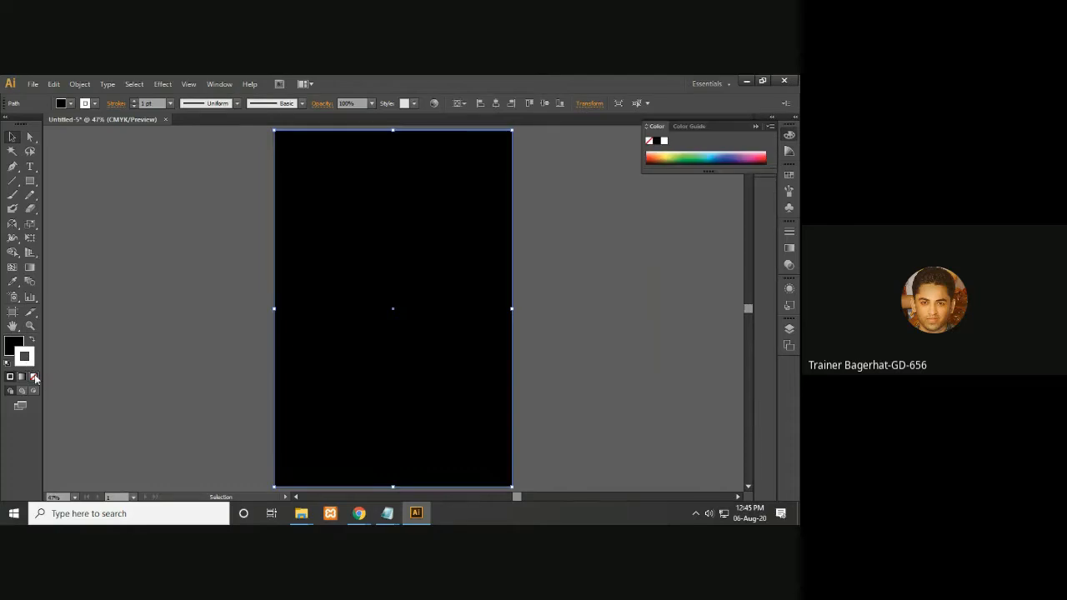
click(33, 376)
click(13, 345)
click(195, 337)
click(459, 344)
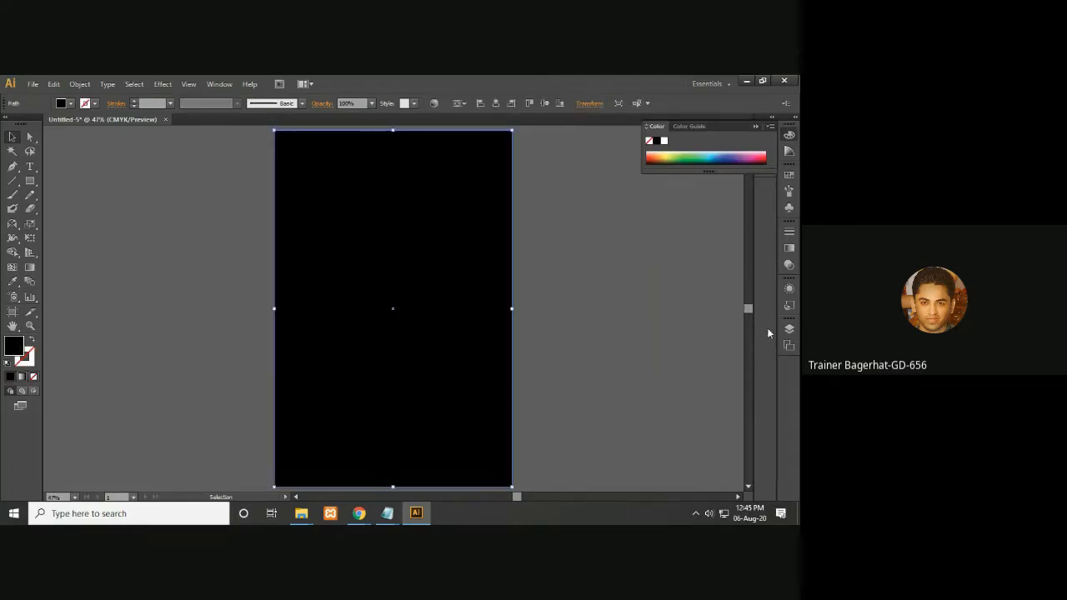
click(671, 315)
click(757, 128)
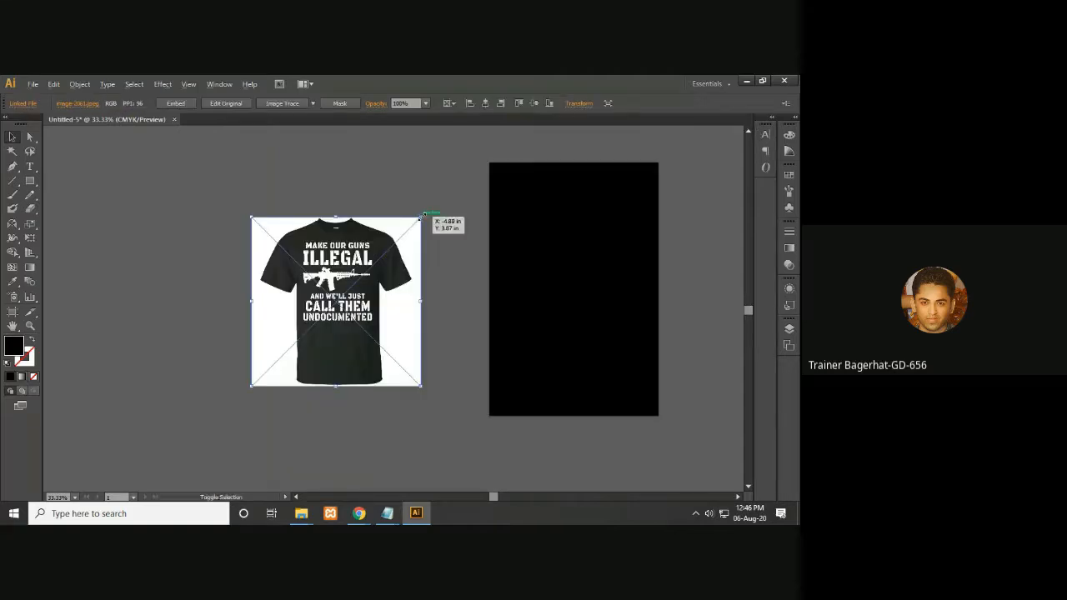
- Enlarge the T-shirt reference image and reposition it so its lettering is easy to read
drag(480, 157, 513, 124)
scroll(393, 296, up, 2)
drag(395, 301, 412, 243)
- Open Notepad and place its window beside the T-shirt image
click(245, 517)
click(188, 519)
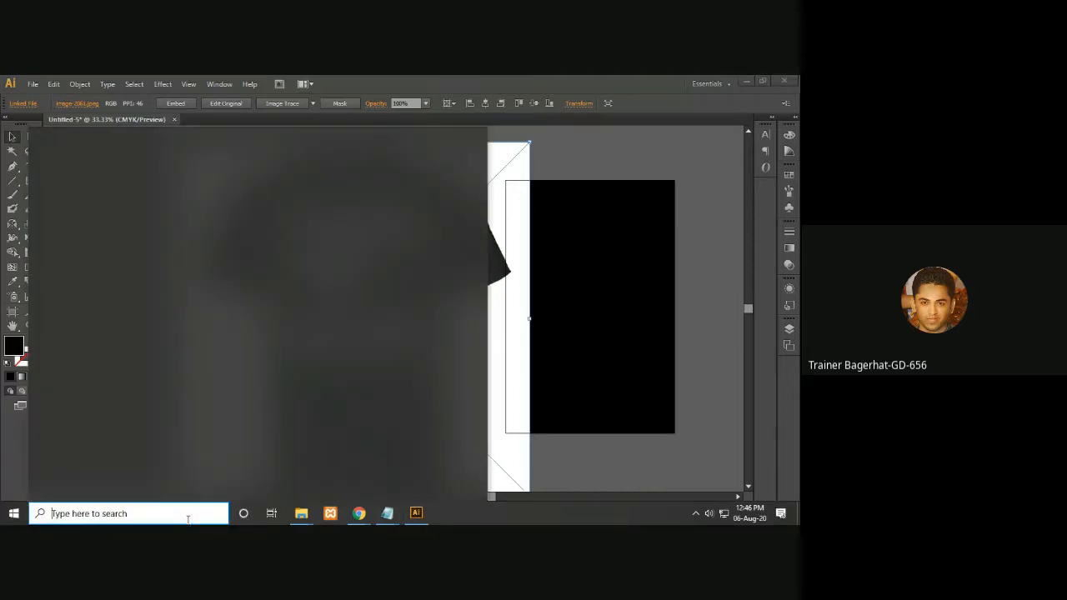
text(note)
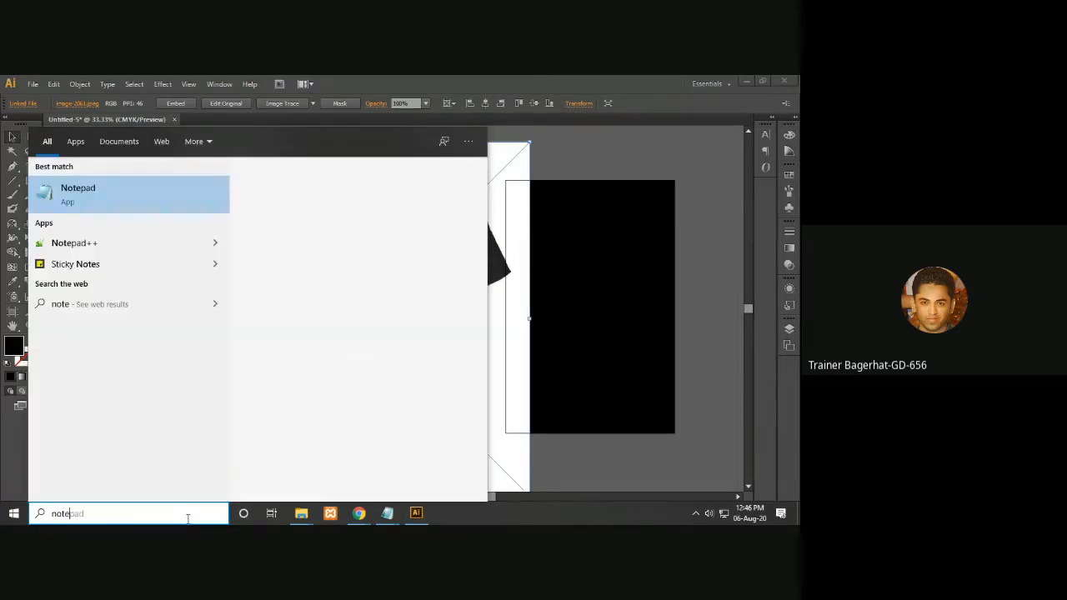
click(178, 193)
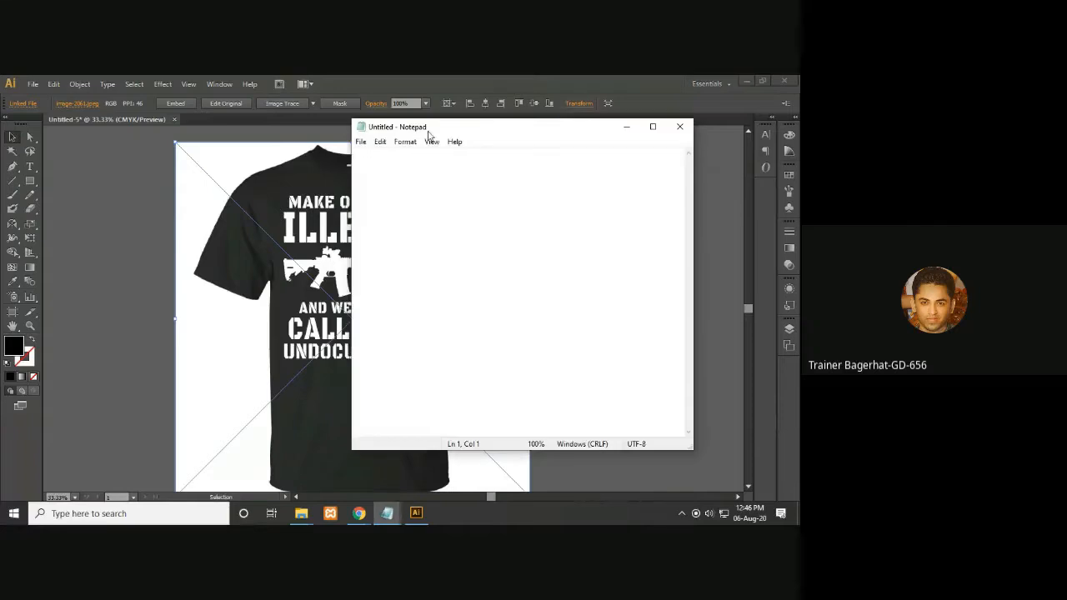
drag(428, 131, 609, 160)
- Write the shirt text as five lines: MAKE OUR GUNS, ILLEGAL, AN WE'LL JUST, CALL THEM, UNDOCUMENTED; then minimise the note
text(M)
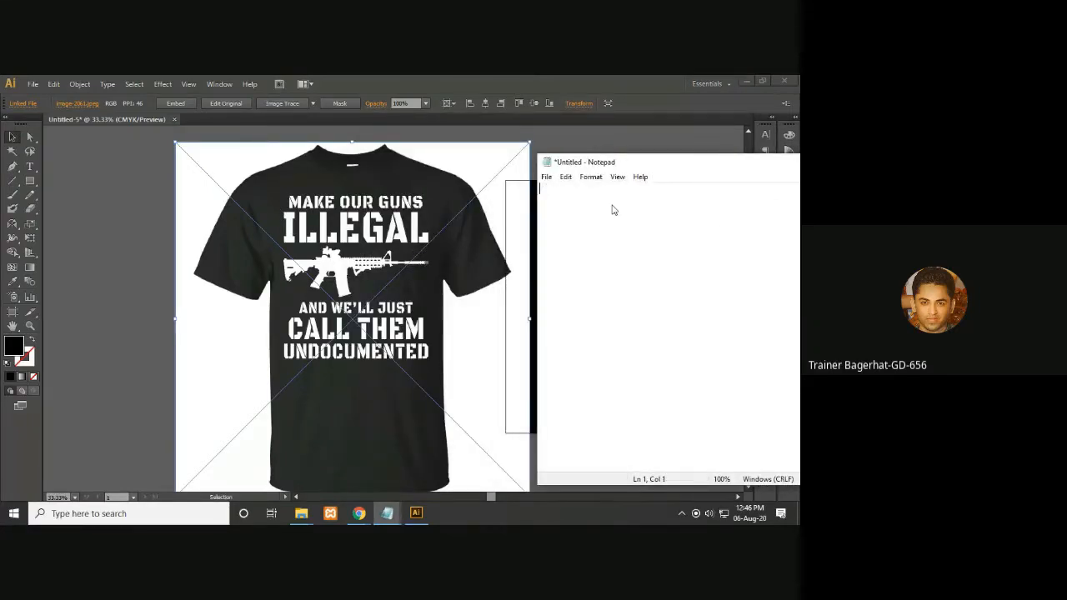
text(AKE OUR GUNS)
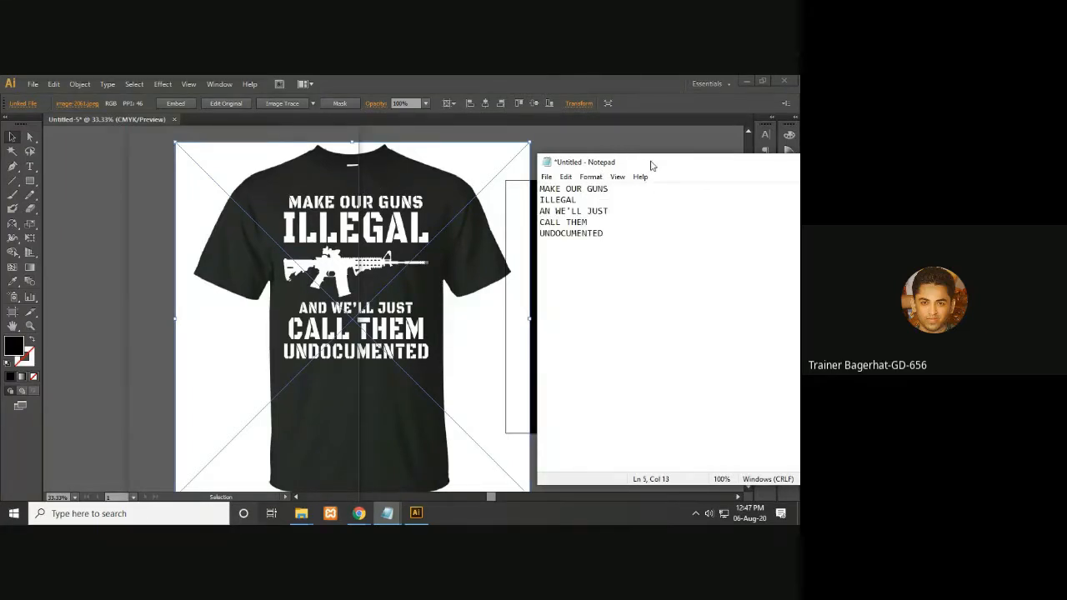
drag(652, 165, 517, 161)
click(677, 160)
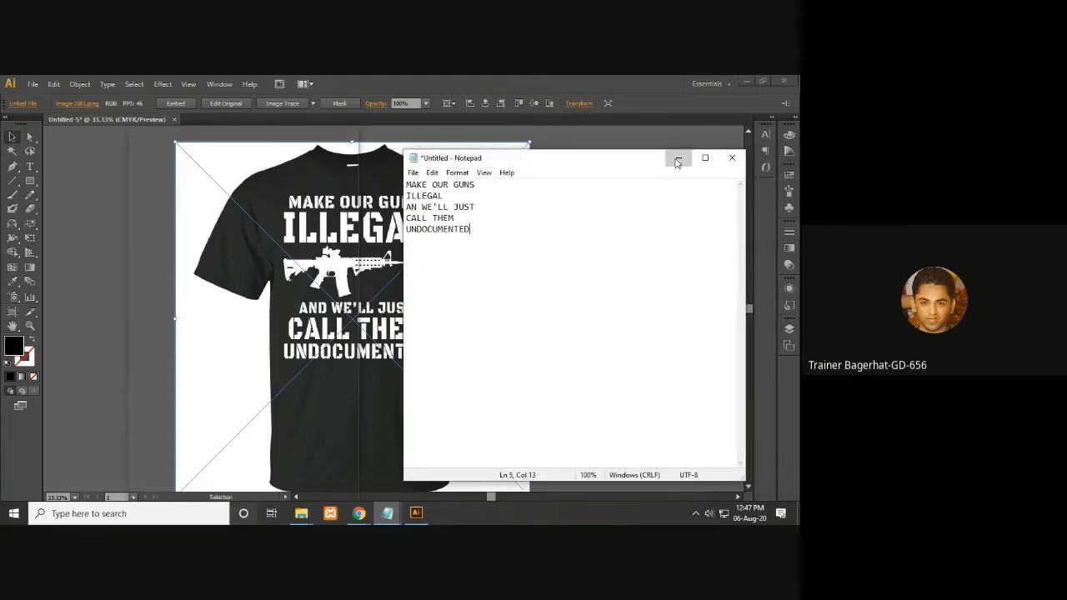
- Scale the T-shirt reference image down, place it beside the black artboard and deselect it
drag(529, 144, 467, 205)
drag(416, 259, 400, 241)
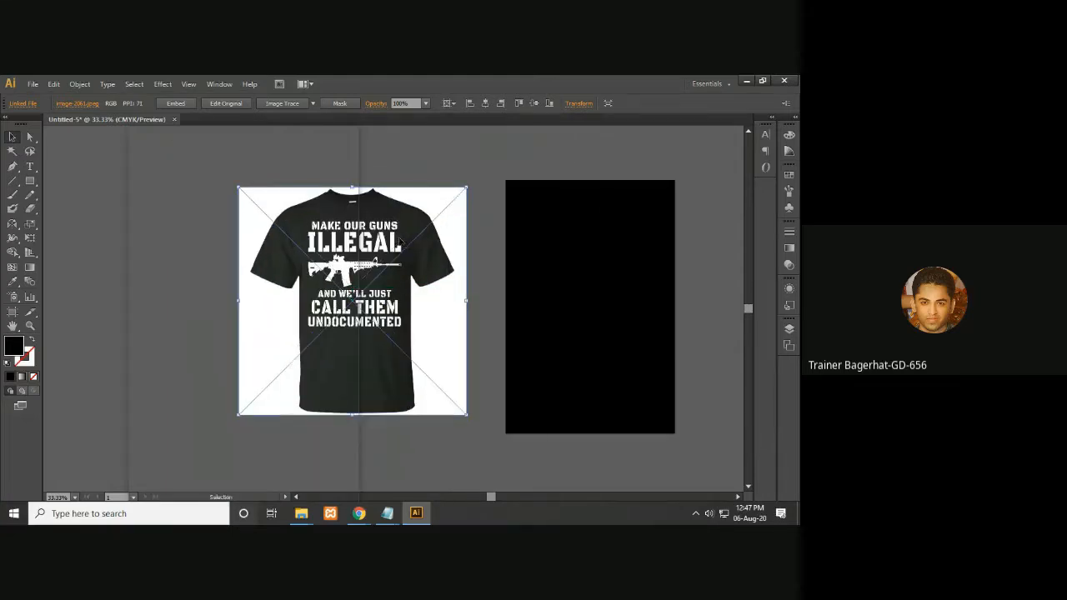
click(479, 264)
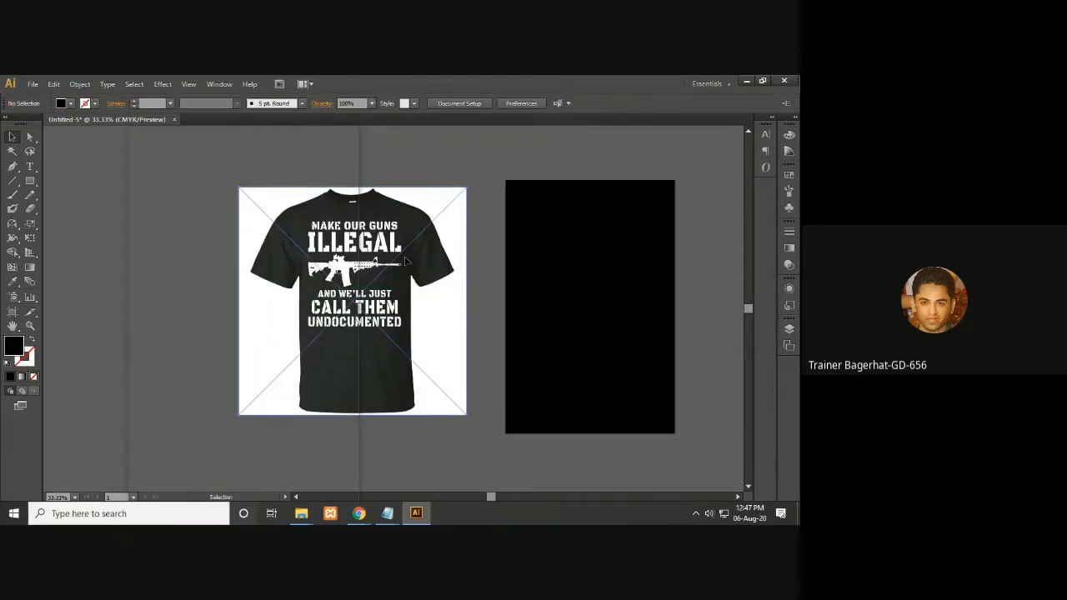
drag(607, 221, 495, 223)
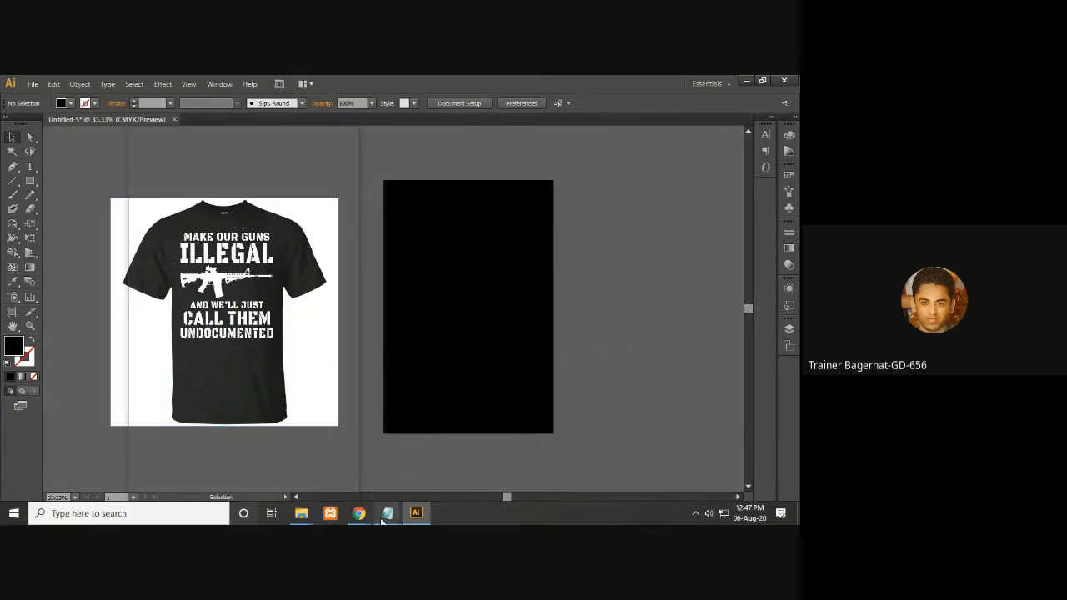
- Switch to Chrome and search Google for "gun vector free download"
click(303, 514)
mouse_move(355, 506)
click(337, 479)
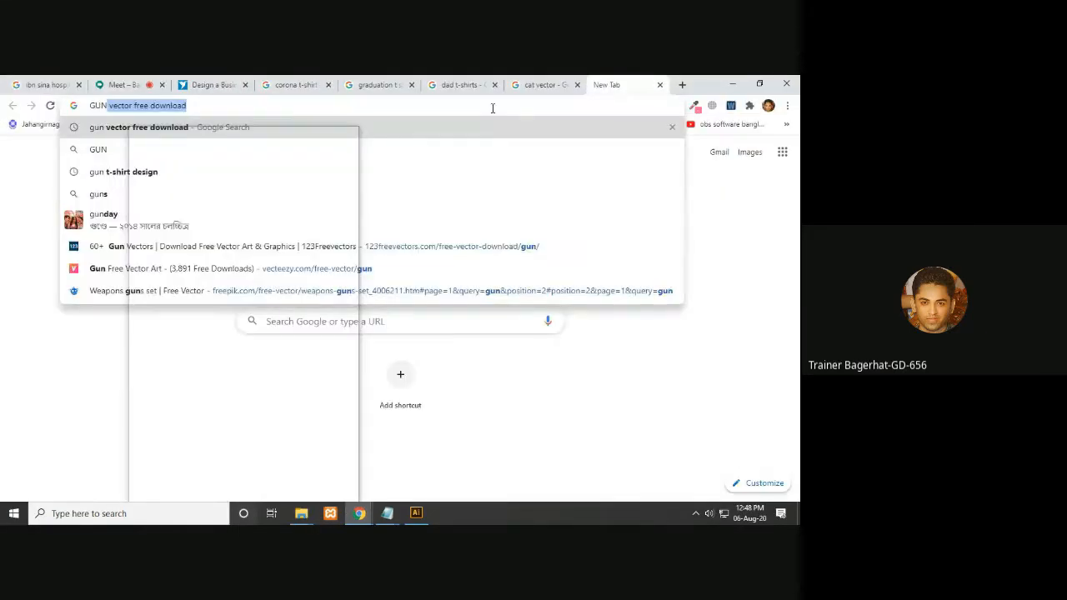
key(Return)
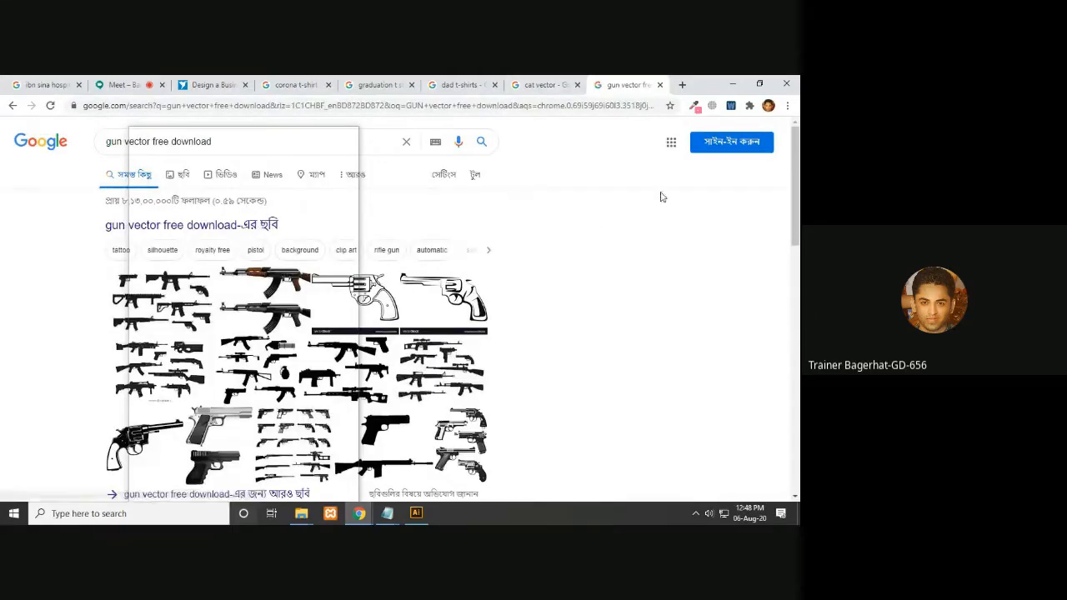
- Open the Vecteezy and Freepik gun vector results in separate browser tabs
scroll(757, 212, down, 4)
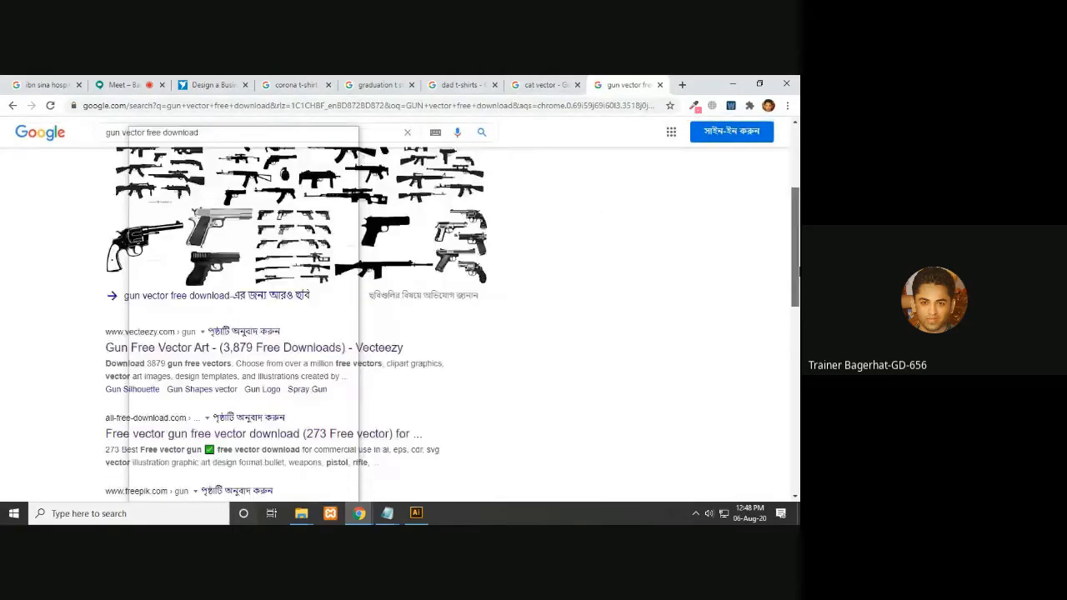
right_click(396, 277)
click(409, 283)
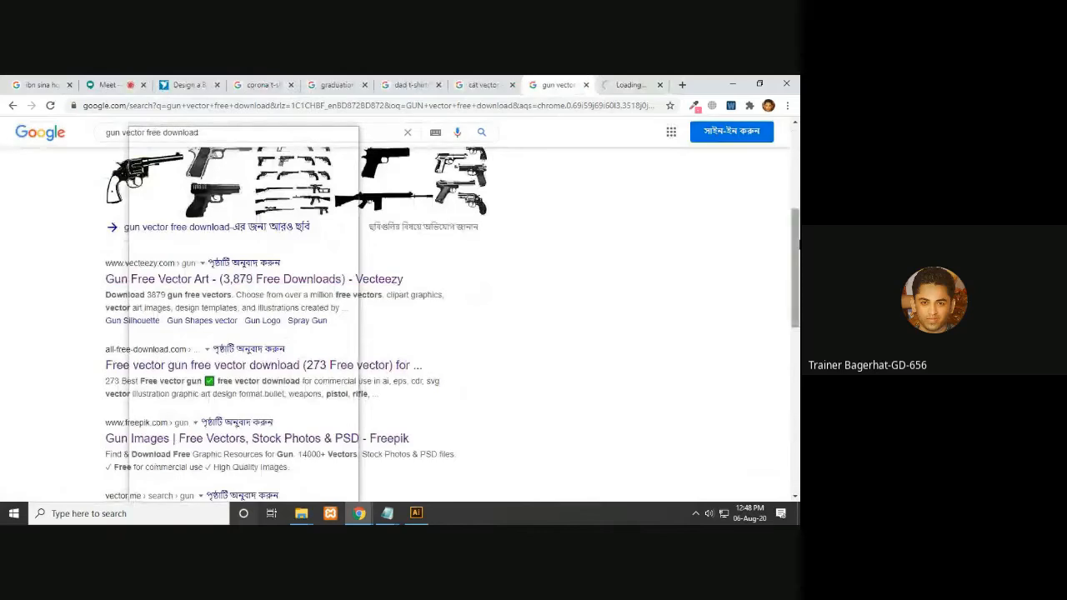
scroll(774, 288, down, 2)
right_click(401, 342)
click(460, 351)
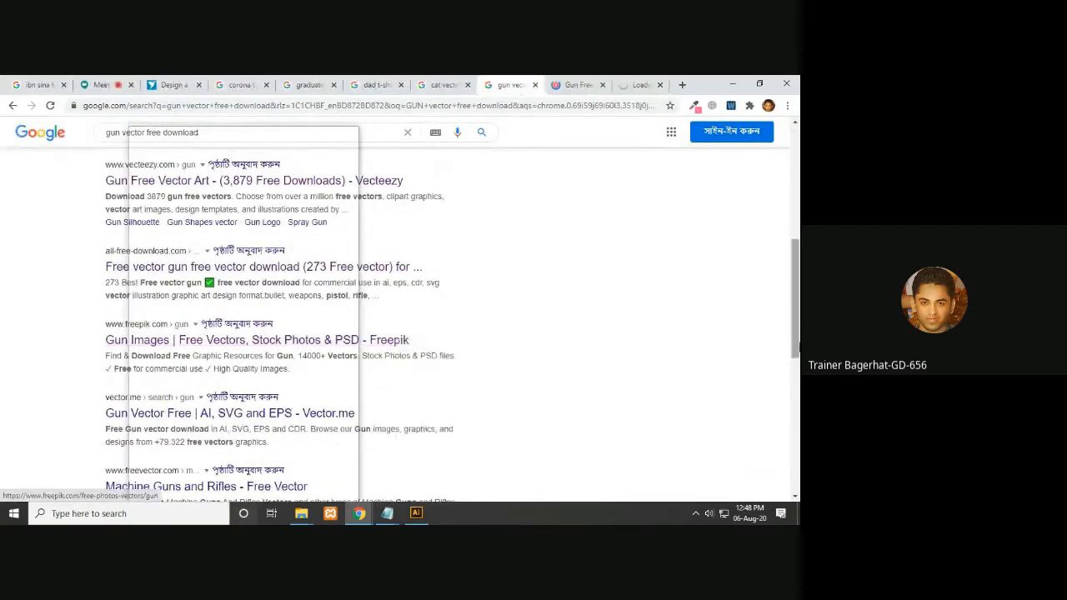
- Browse the image results for gun vectors and preview the VectorStock handgun drawing
scroll(292, 317, up, 6)
click(185, 179)
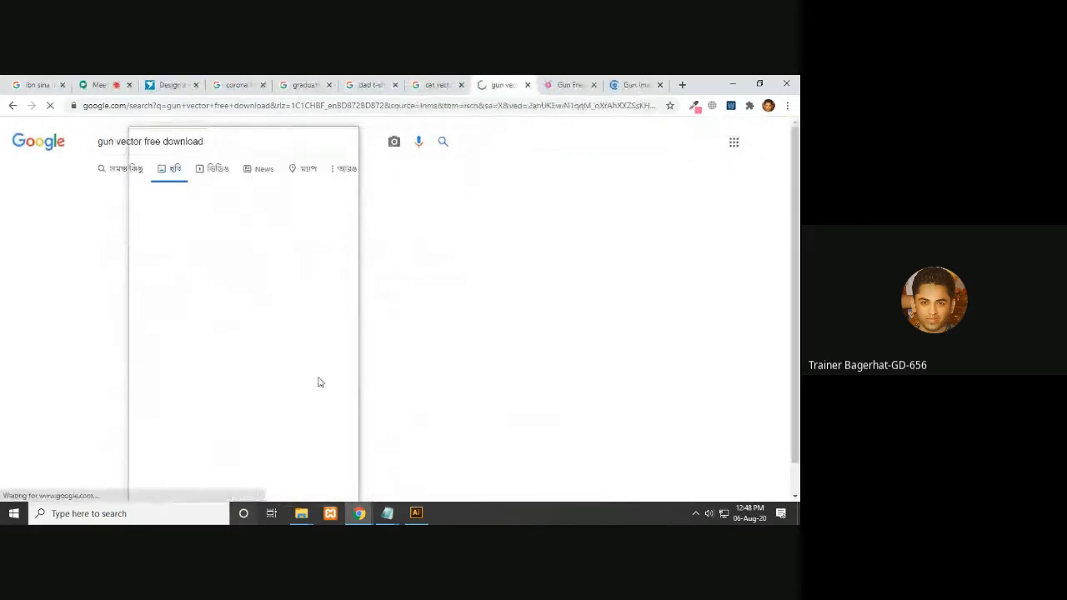
scroll(317, 381, down, 4)
scroll(414, 198, down, 3)
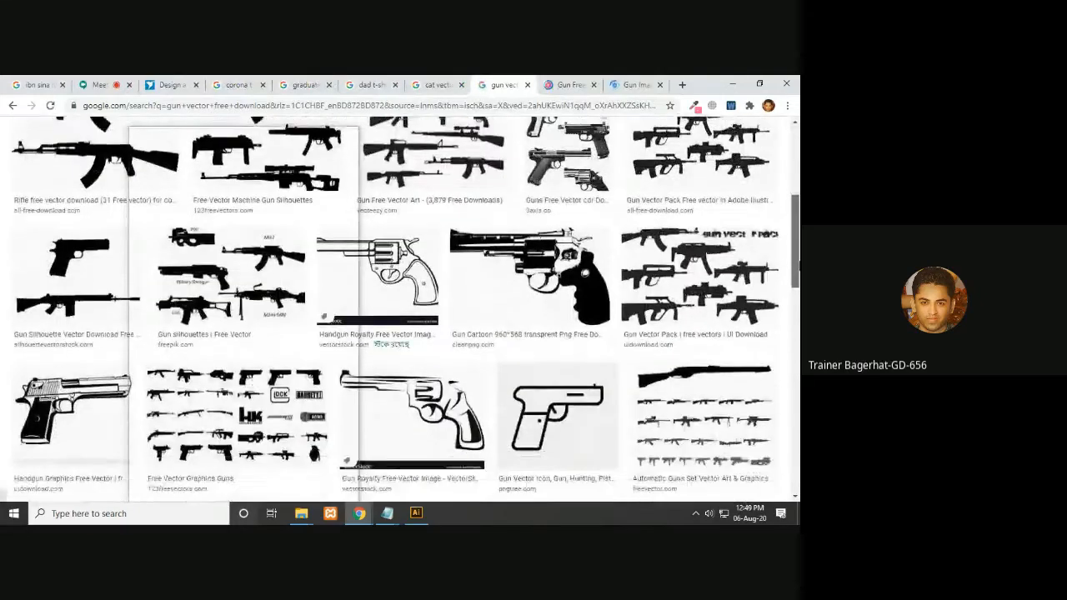
click(415, 199)
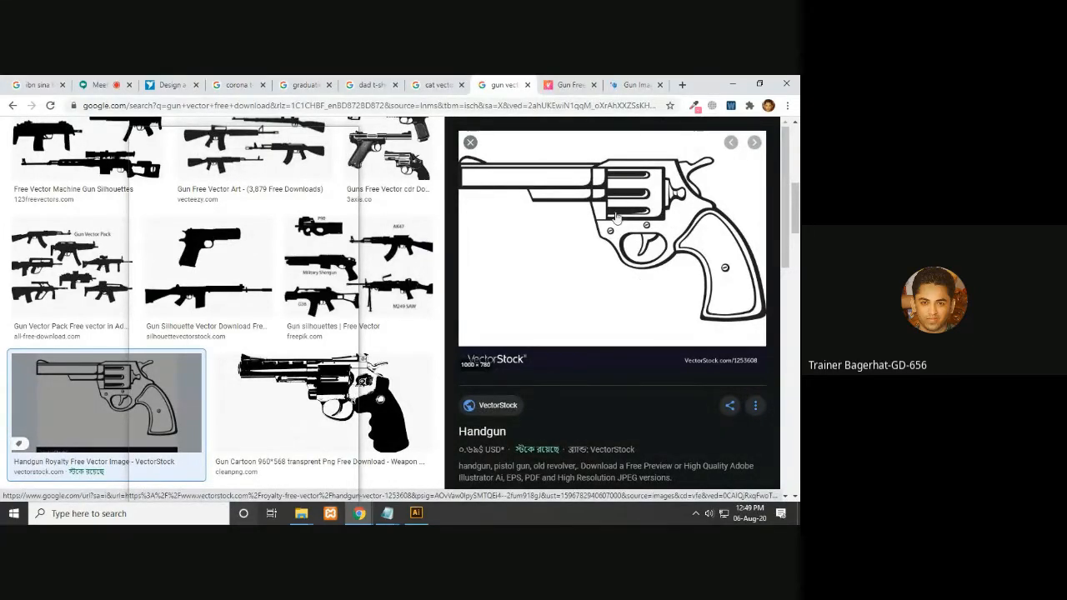
- Browse the Vecteezy gun vector results, preview the Gun Club Logos artwork and close that site
click(567, 85)
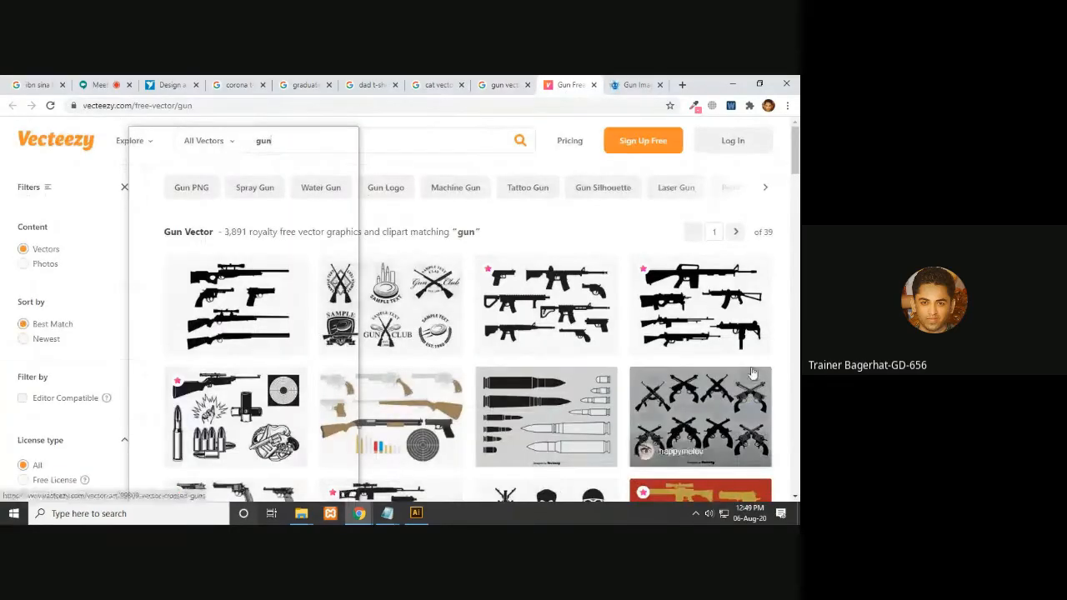
scroll(441, 494, down, 5)
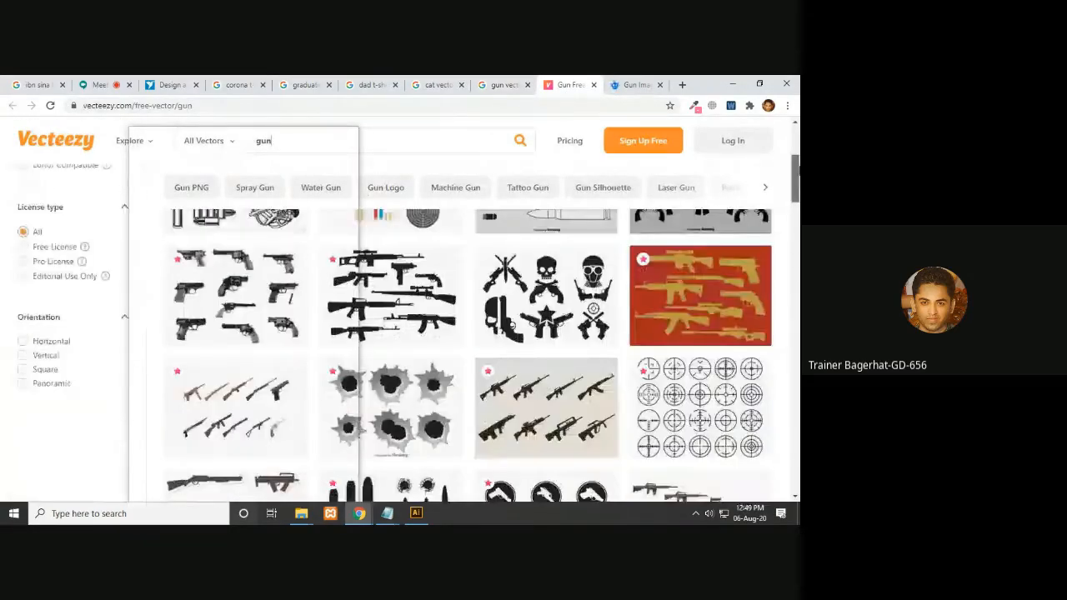
scroll(659, 300, up, 5)
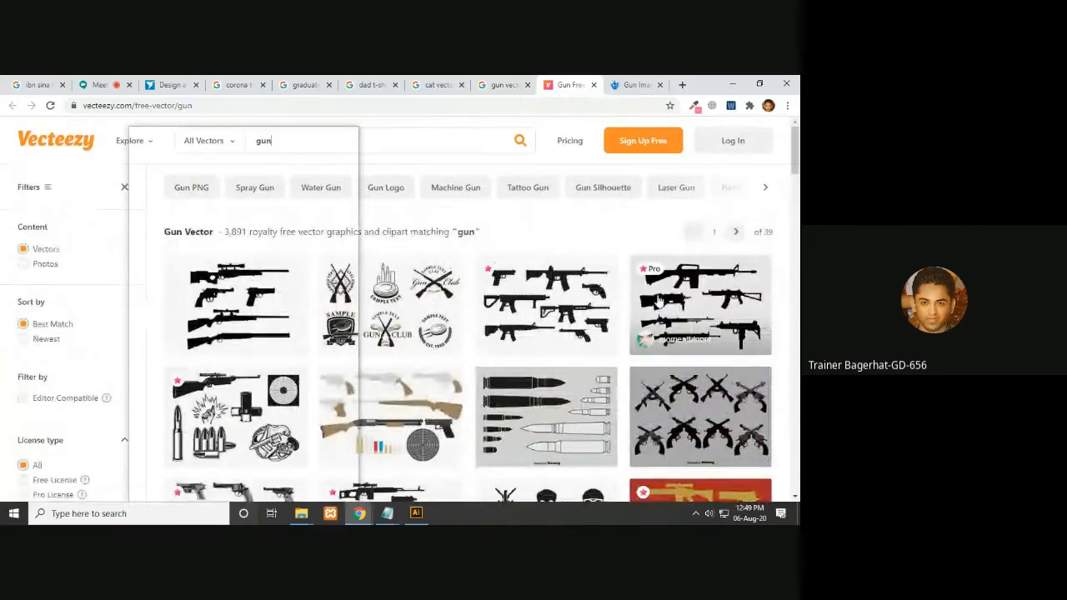
click(348, 353)
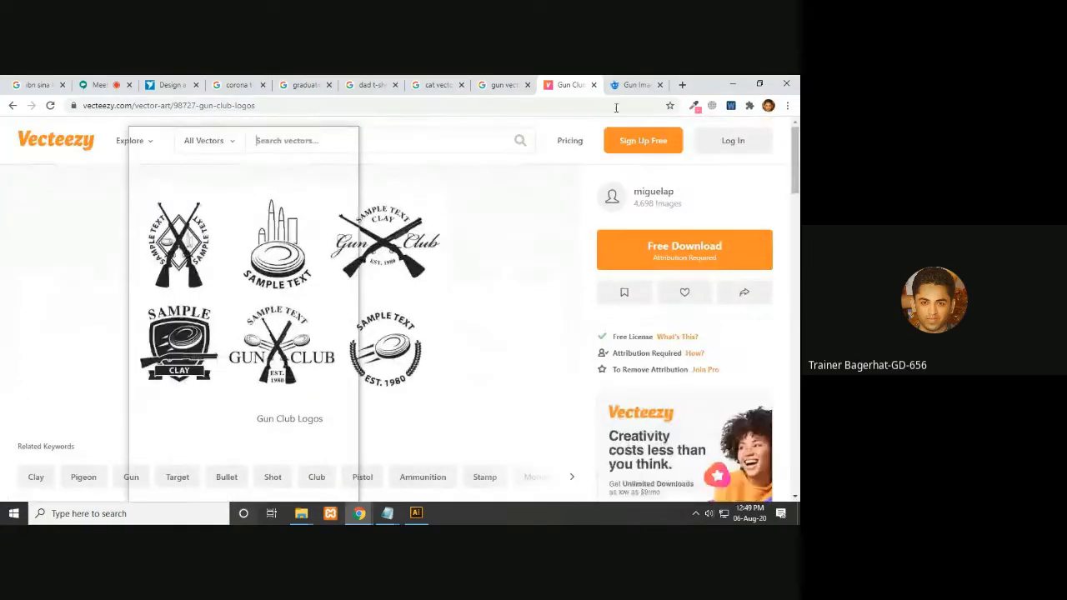
click(593, 84)
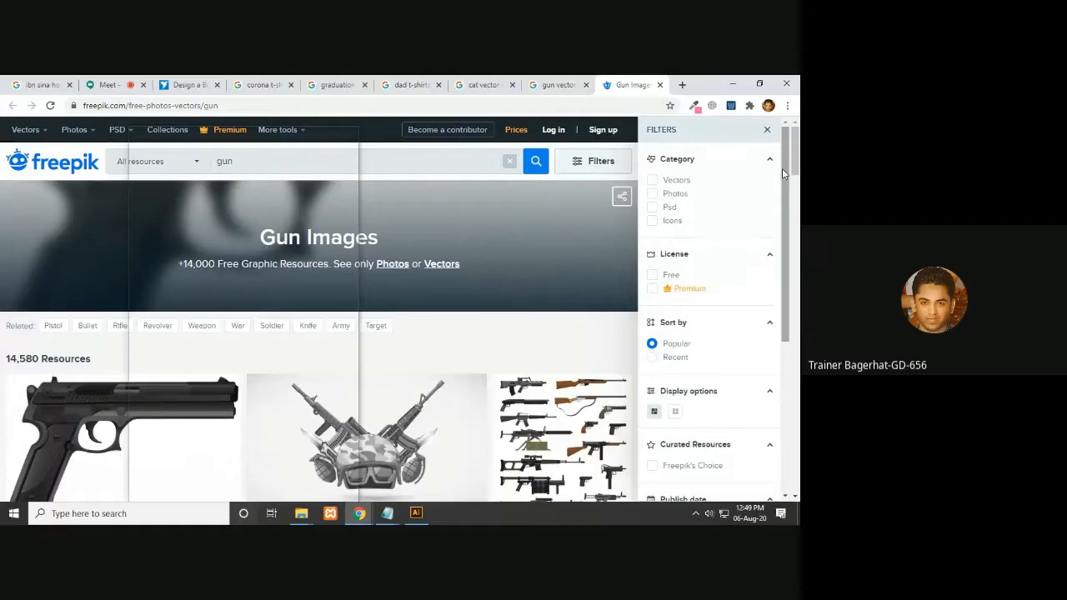
- Browse the Freepik gun results, previewing the black pistol and the weapons guns set
scroll(782, 174, down, 2)
click(225, 396)
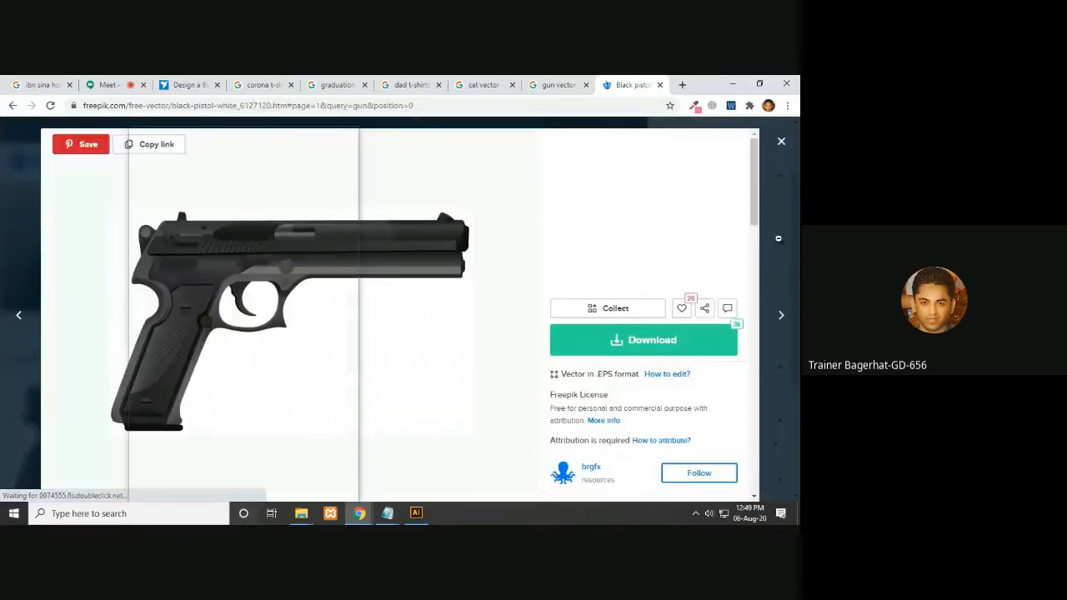
click(781, 141)
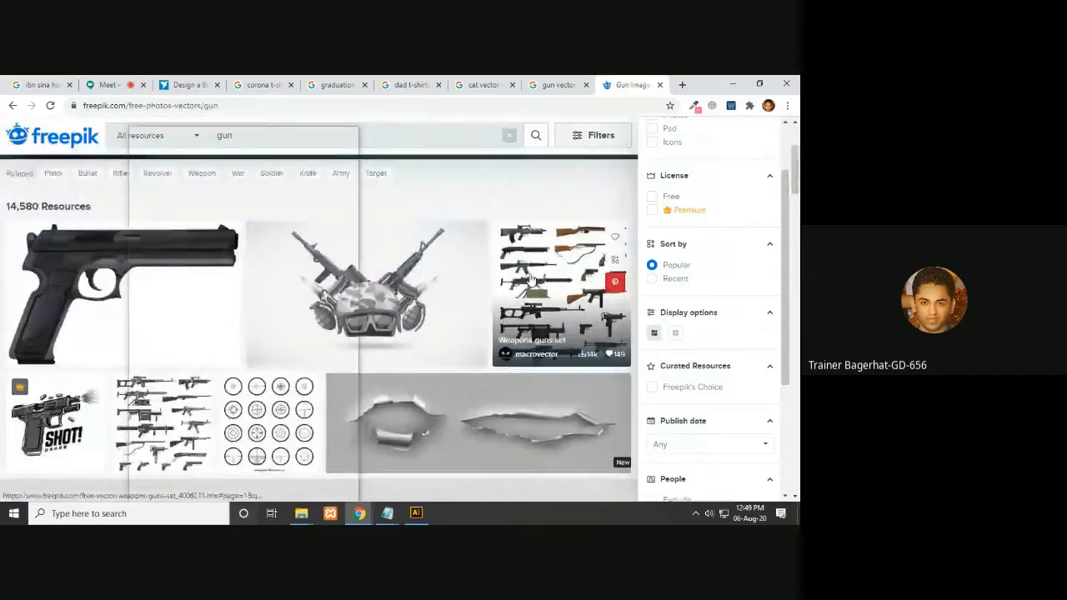
click(567, 317)
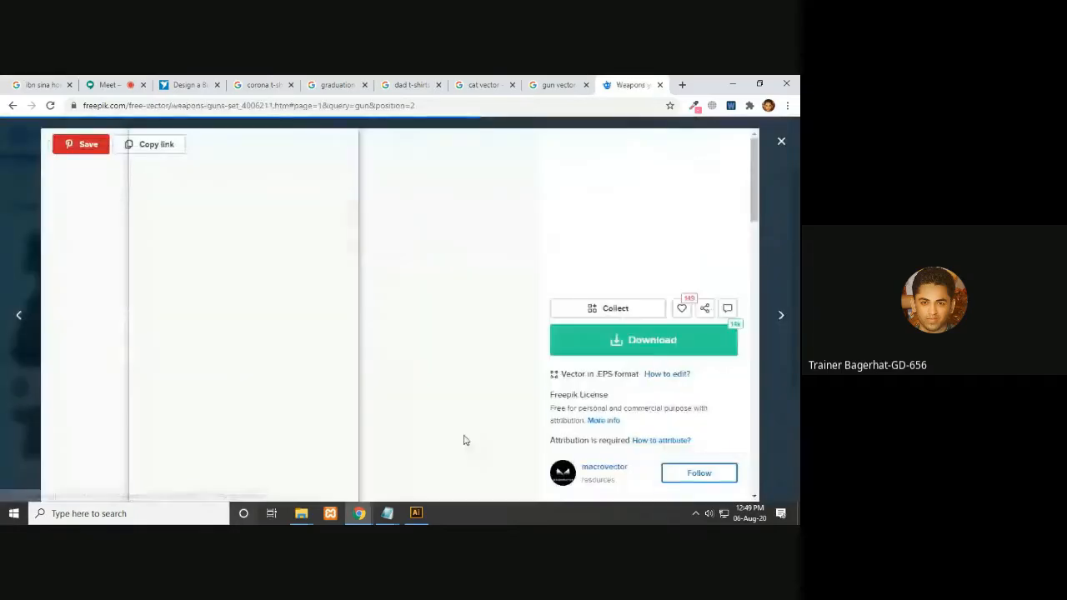
click(781, 142)
scroll(782, 148, down, 10)
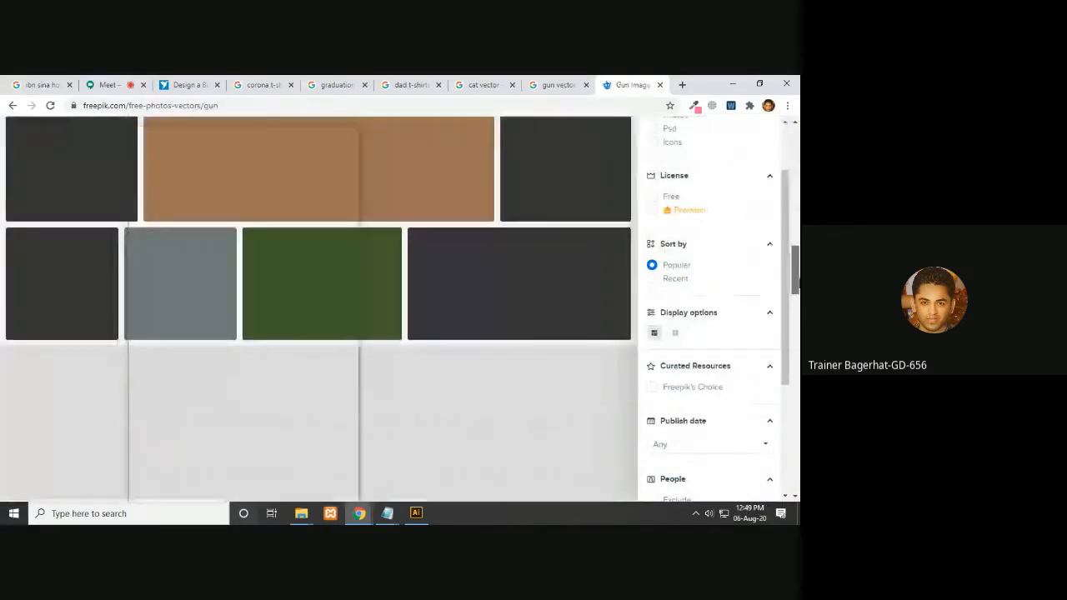
- Switch to File Explorer's Downloads folder and open the extracted weapons-guns-set folder
key(alt+Tab)
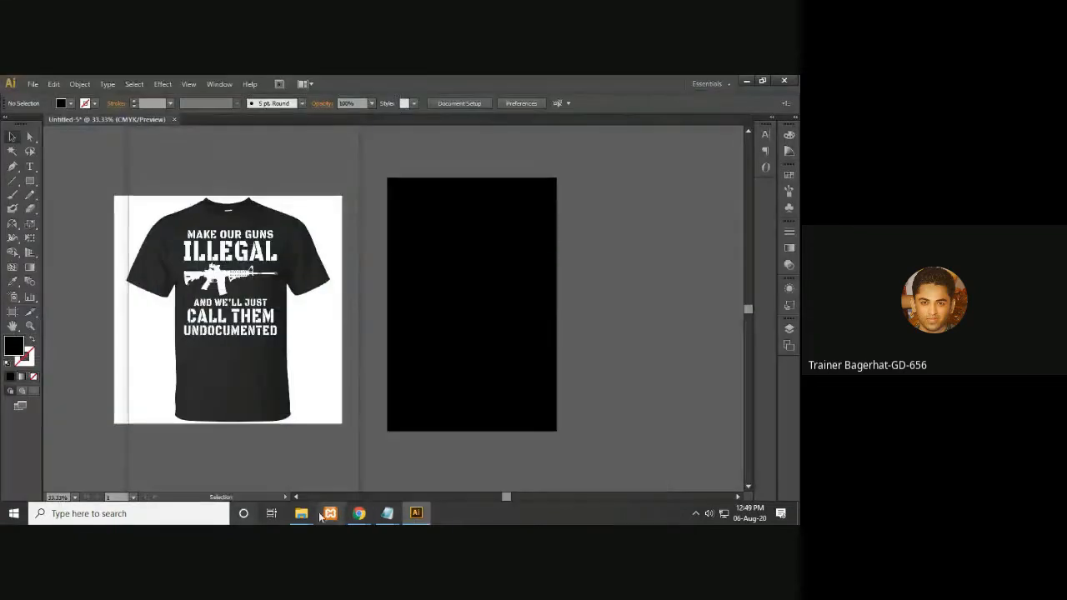
mouse_move(315, 516)
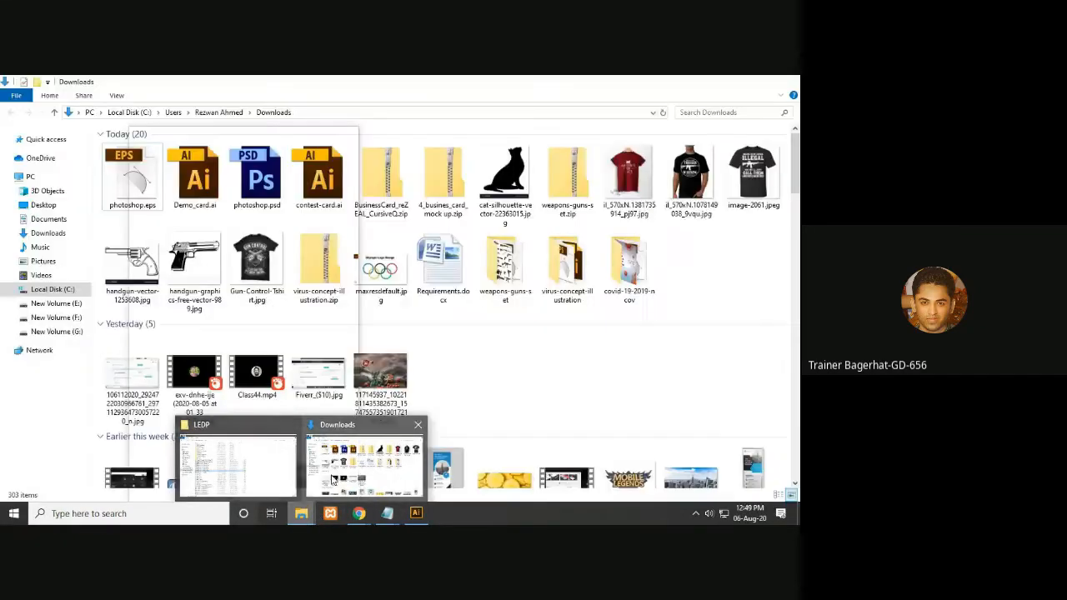
click(332, 481)
click(581, 191)
right_click(570, 186)
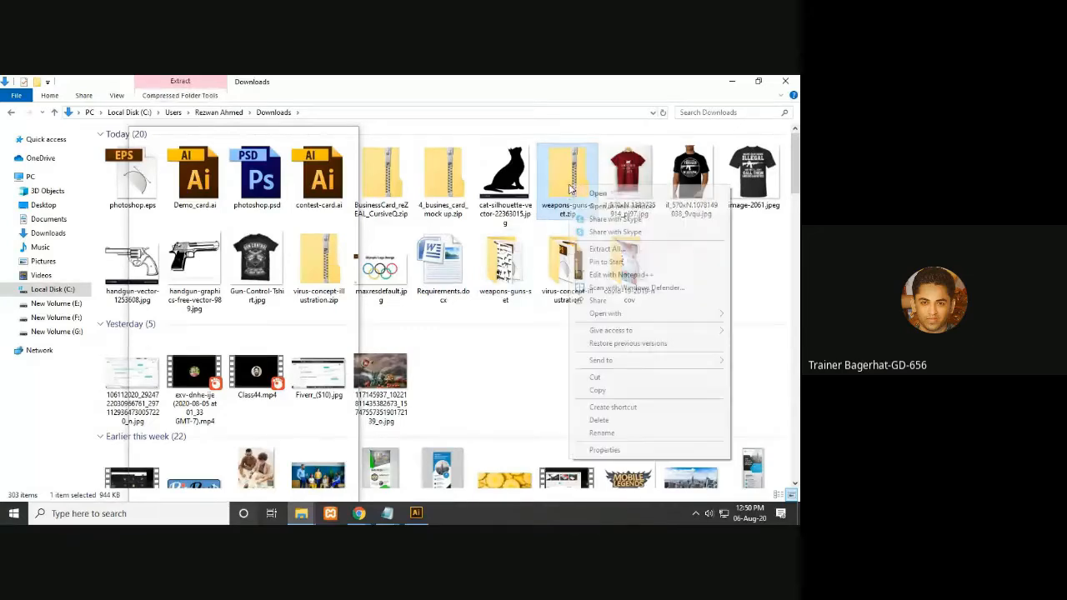
click(755, 259)
double_click(479, 265)
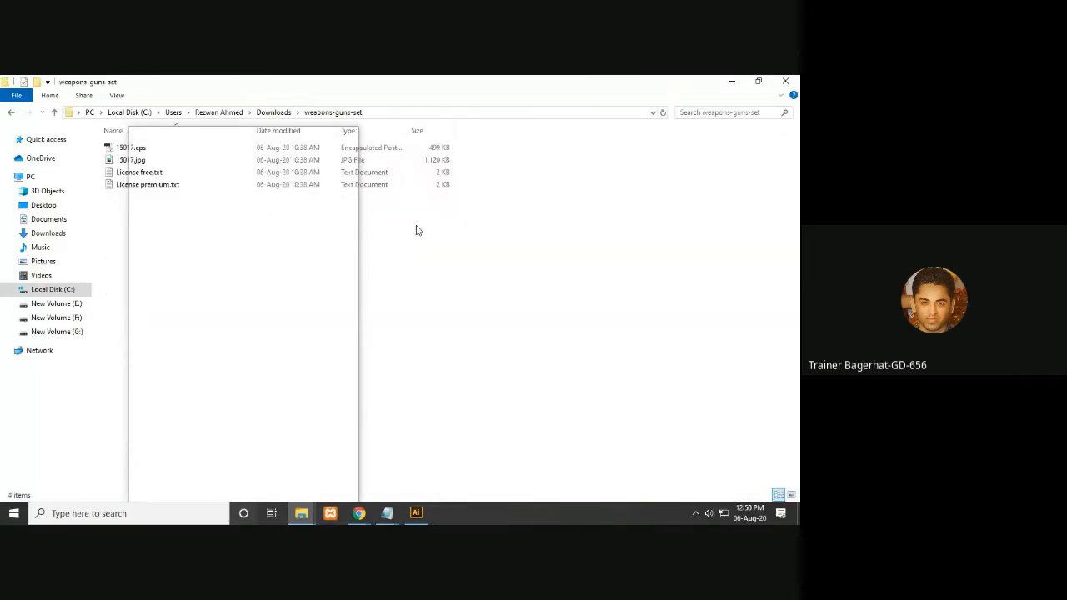
- Open 15017.eps in Illustrator and maximize the window
click(117, 149)
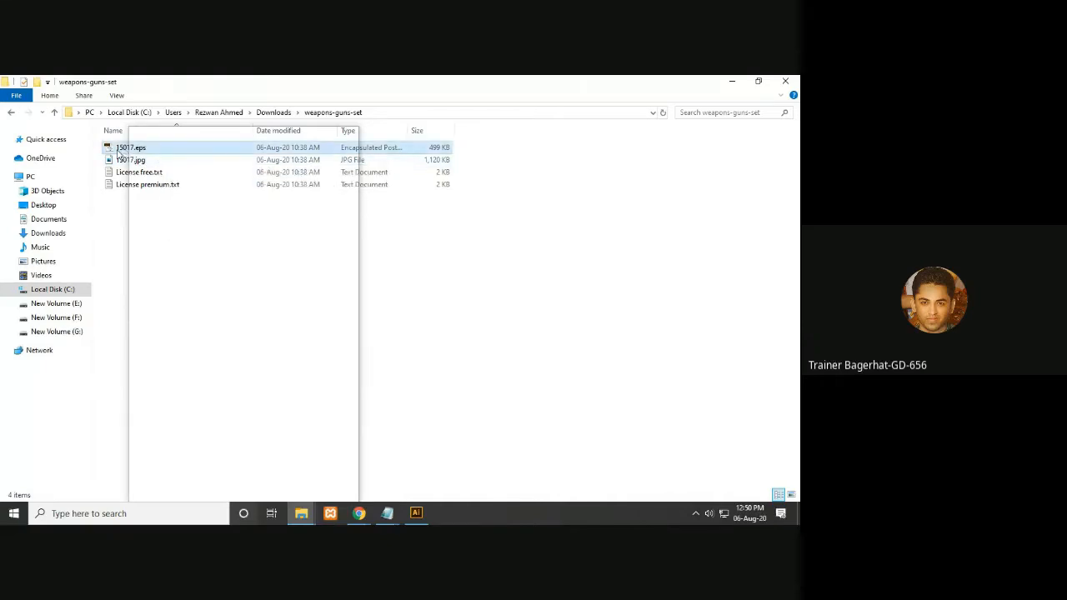
double_click(117, 150)
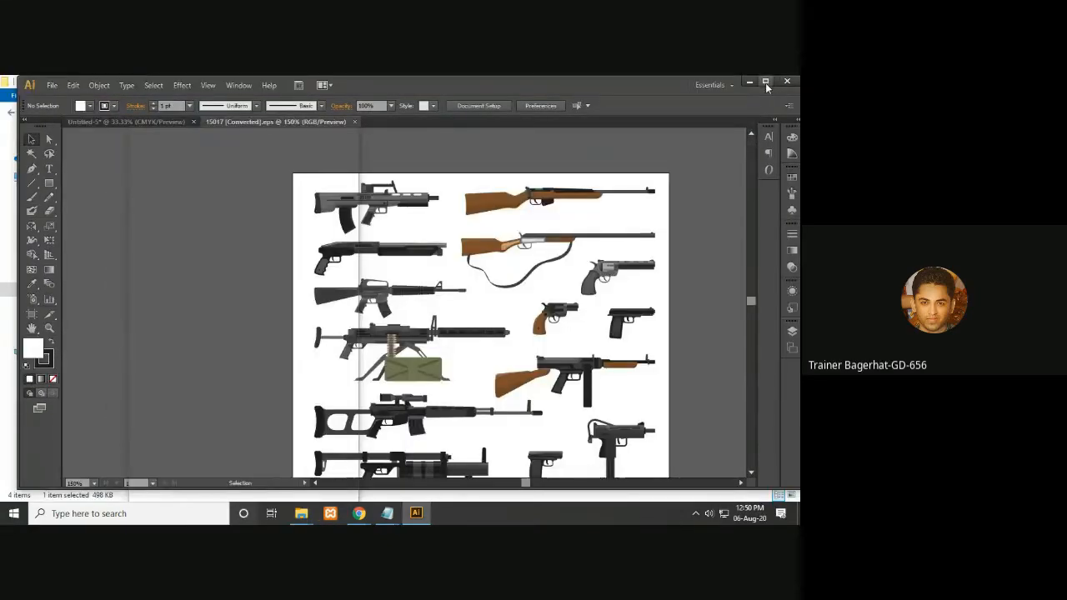
click(766, 83)
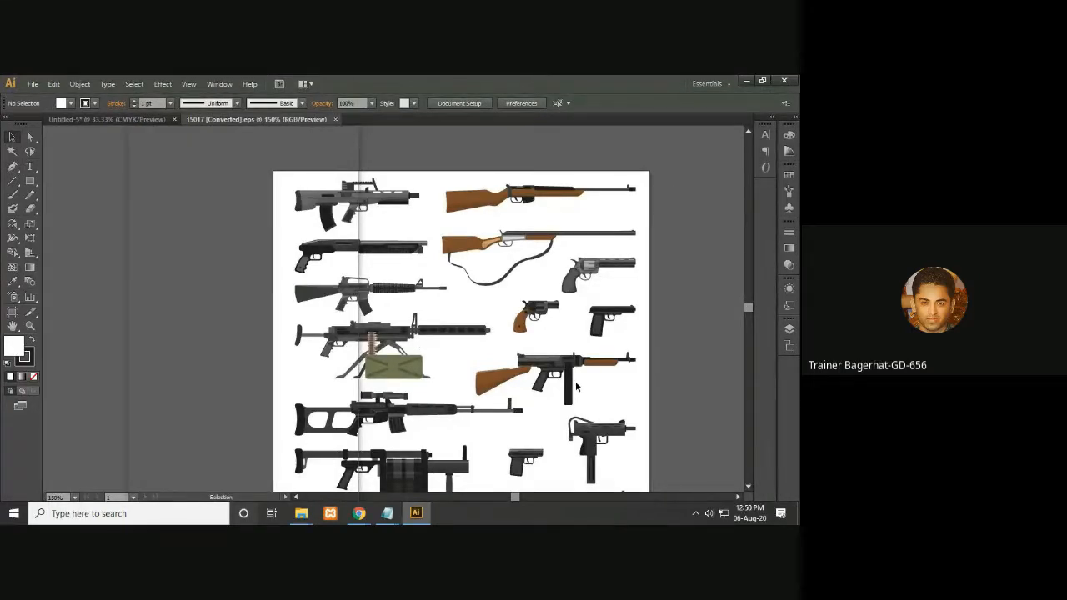
- Ungroup the complete weapons artwork and deselect it
key(ctrl+minus)
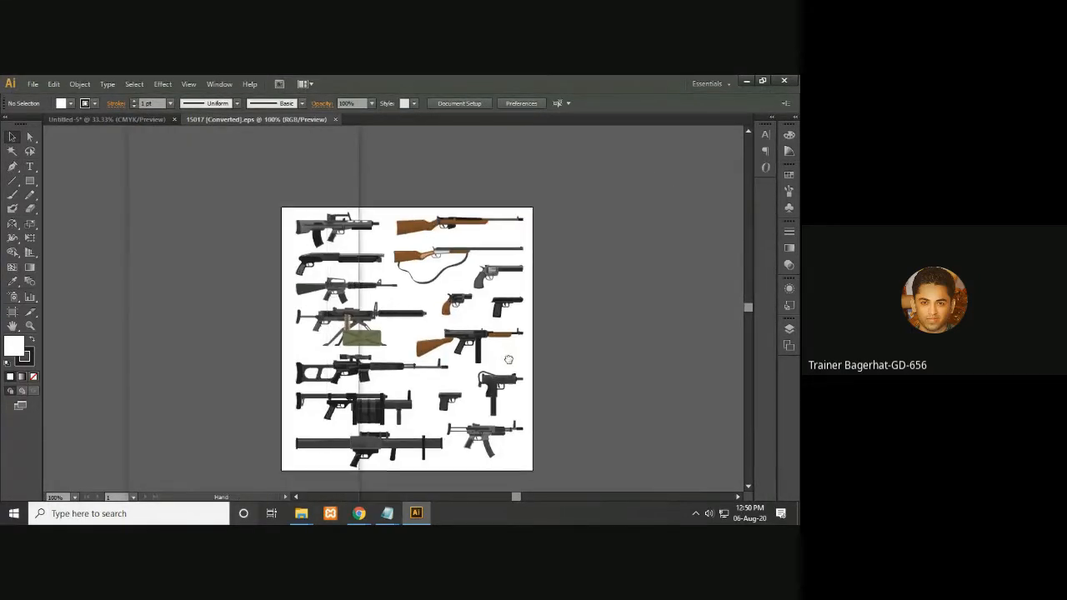
right_click(426, 362)
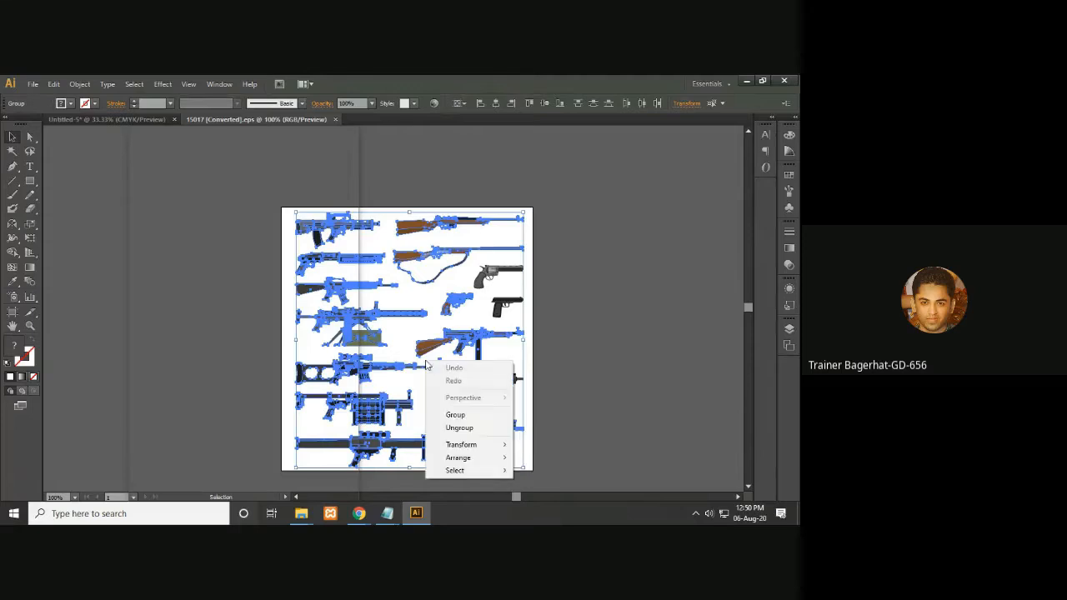
click(470, 428)
click(628, 407)
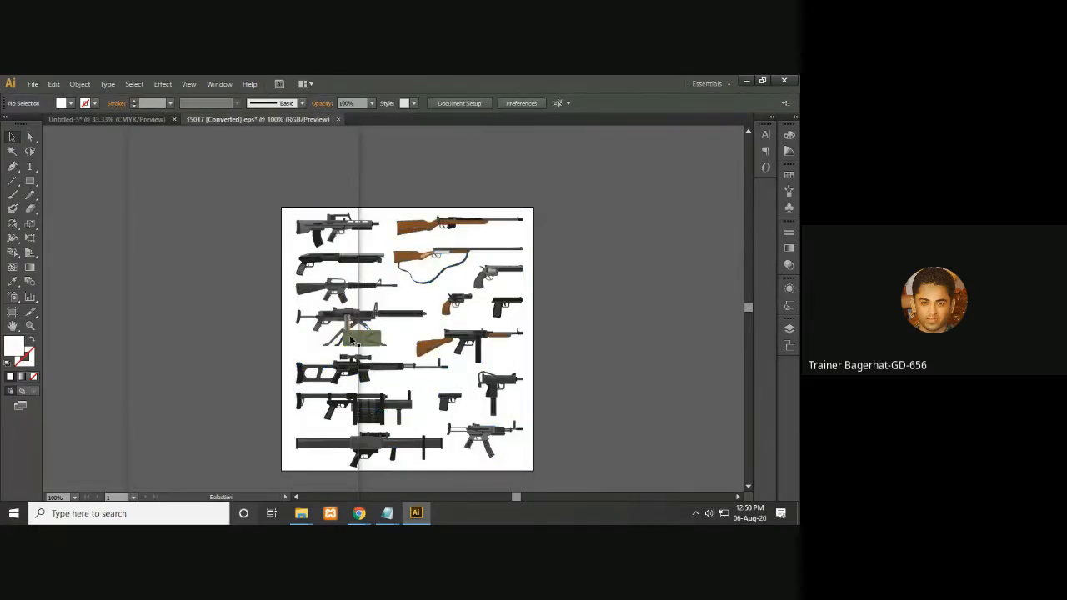
- Try to move the grey assault rifle below the shotgun onto the empty canvas beside the artboard
key(a)
click(390, 286)
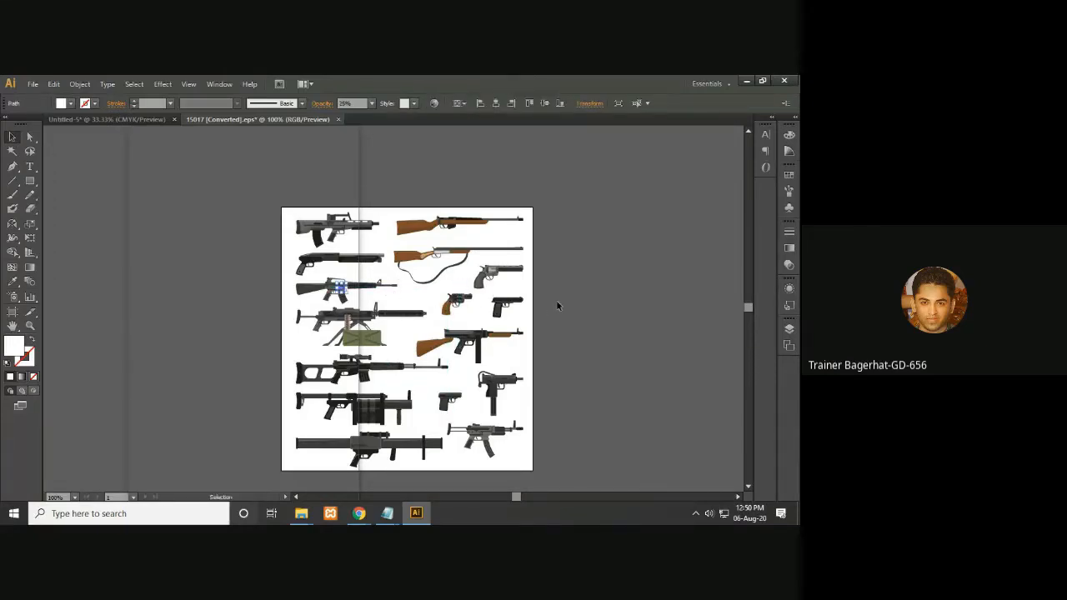
key(ctrl+equal)
key(ctrl+equal)
click(672, 270)
drag(189, 254, 654, 336)
drag(523, 287, 215, 268)
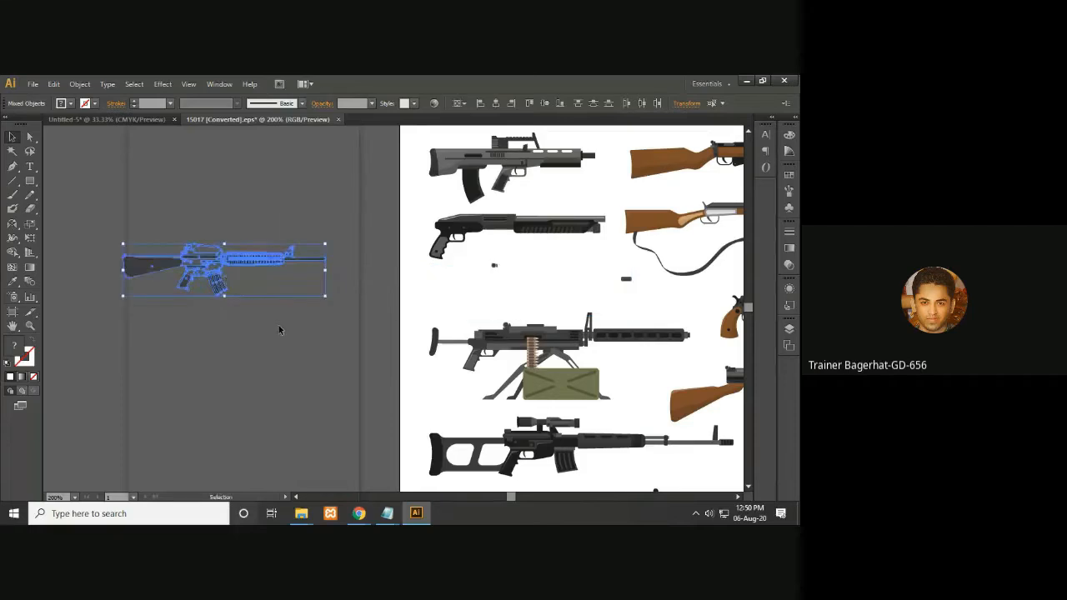
click(279, 325)
key(ctrl+z)
key(ctrl+z)
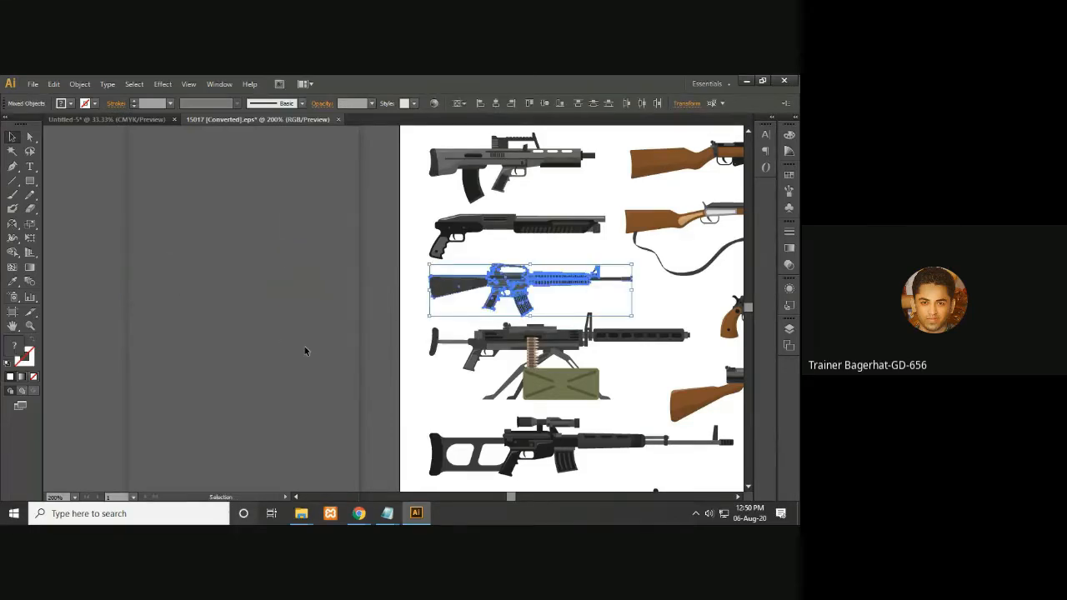
- Select all parts of the grey assault rifle below the shotgun and move them onto the empty canvas left of the artboard
click(304, 351)
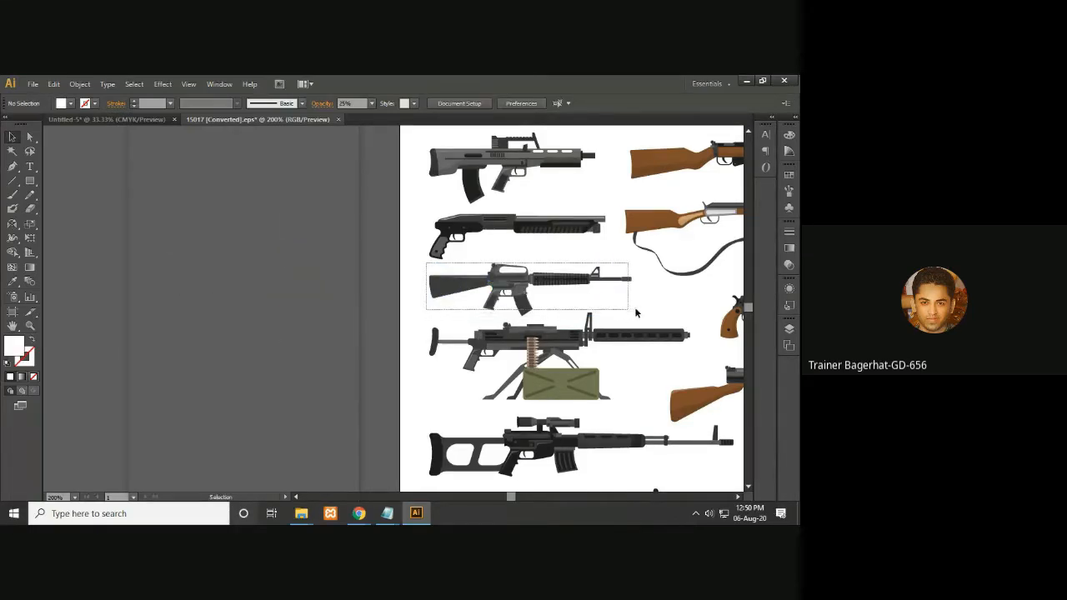
drag(517, 292, 226, 277)
click(309, 350)
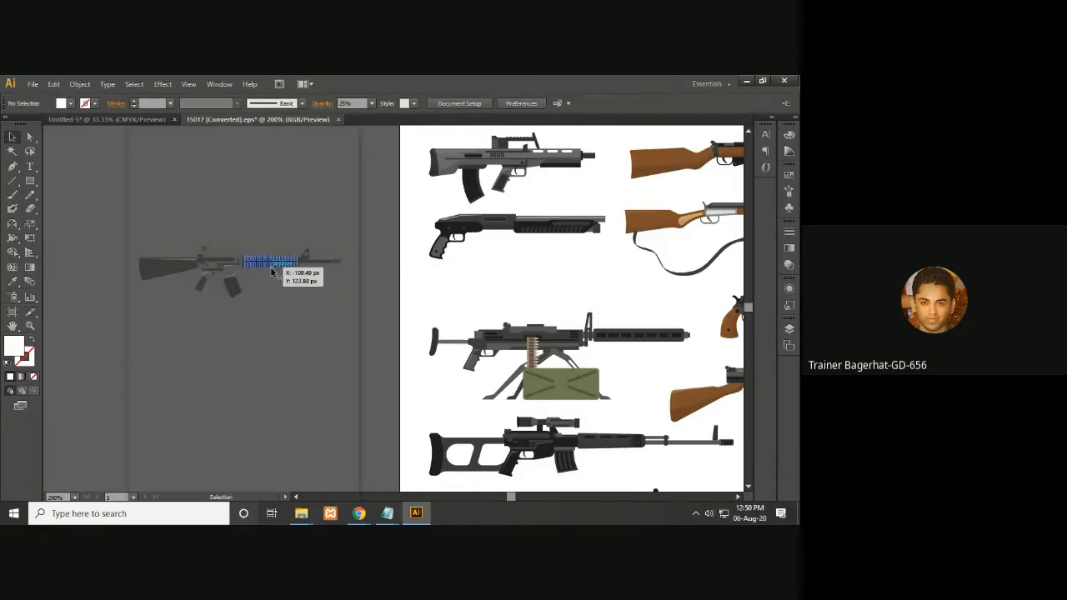
- Fill all parts of the separated rifle with white and deselect it
key(ctrl+minus)
key(v)
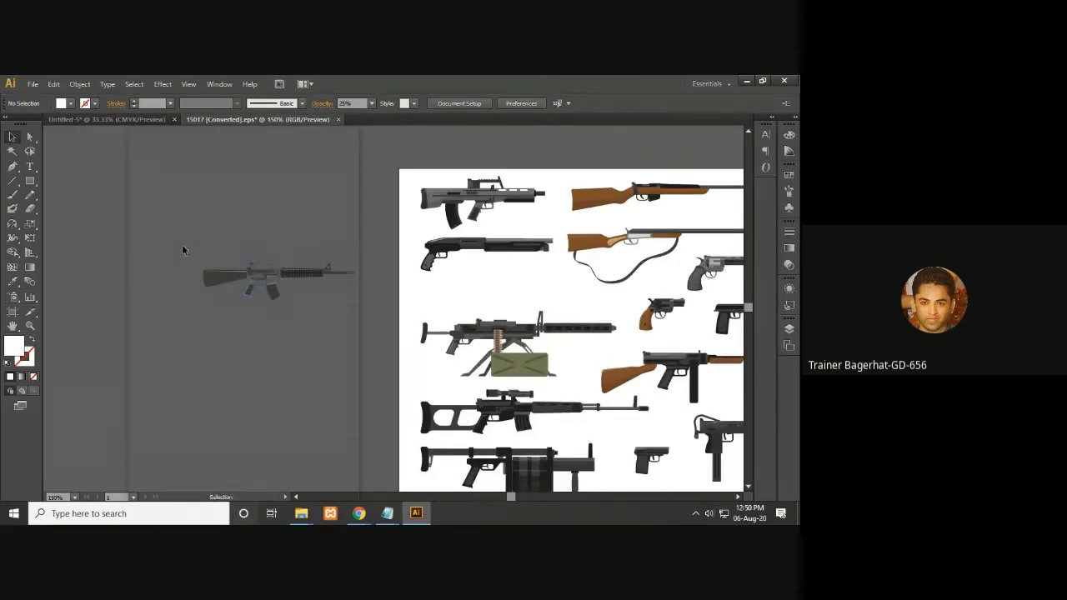
drag(183, 247, 346, 334)
double_click(20, 347)
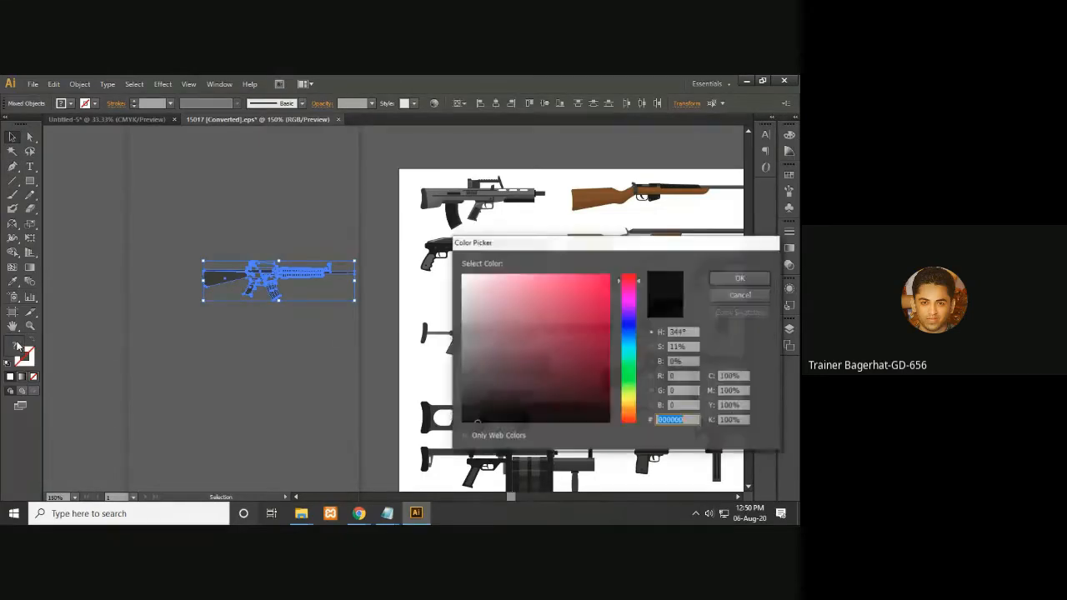
click(457, 275)
click(754, 279)
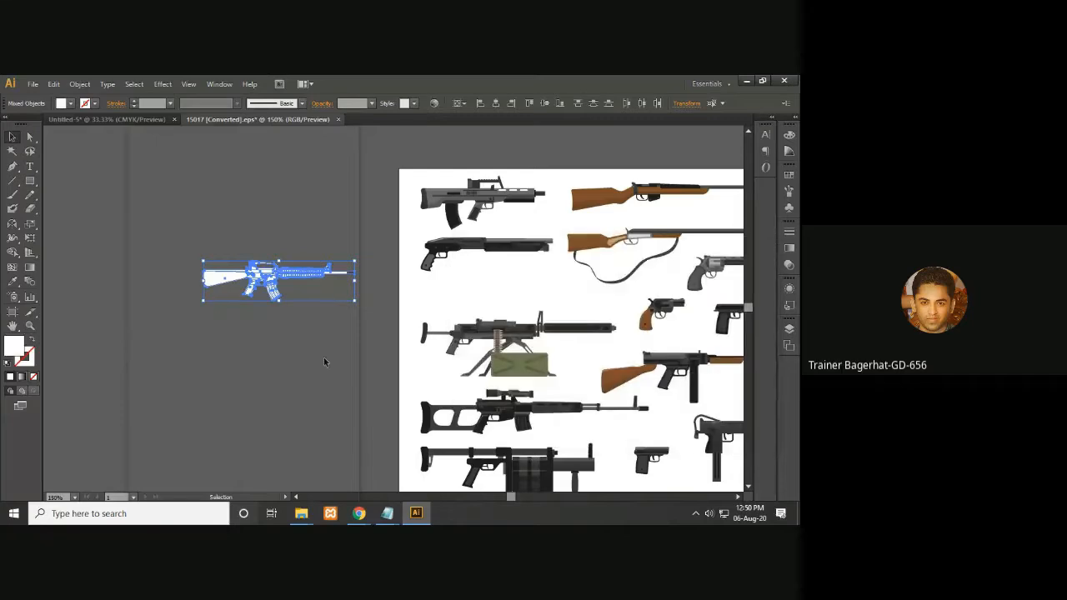
click(325, 362)
- Apply the white fill FFFFFF to the rifle's handguard and barrel parts as well
drag(277, 260, 367, 294)
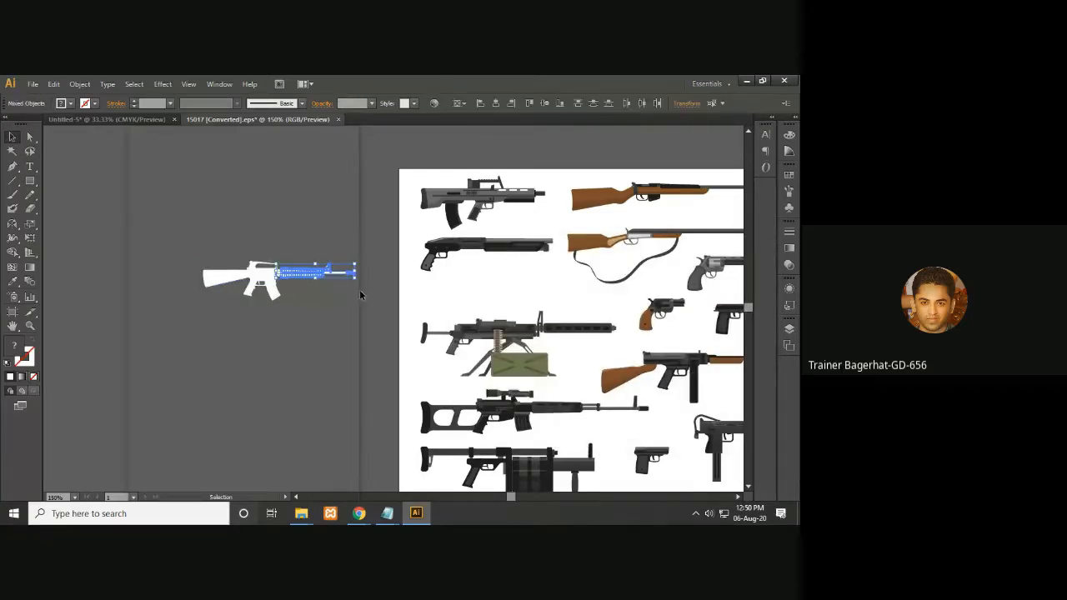
double_click(16, 348)
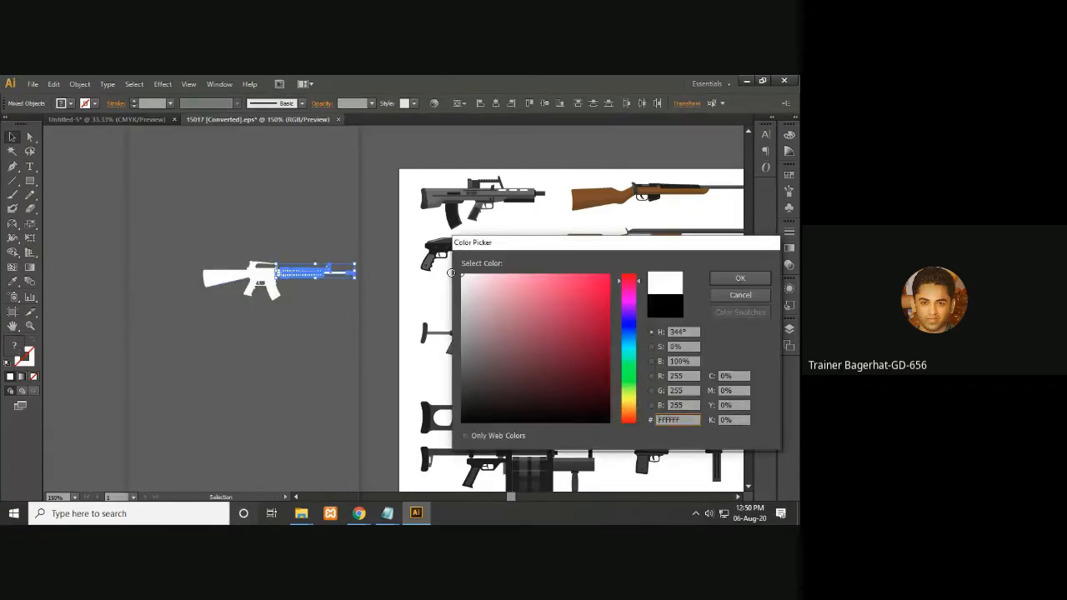
click(711, 283)
click(255, 386)
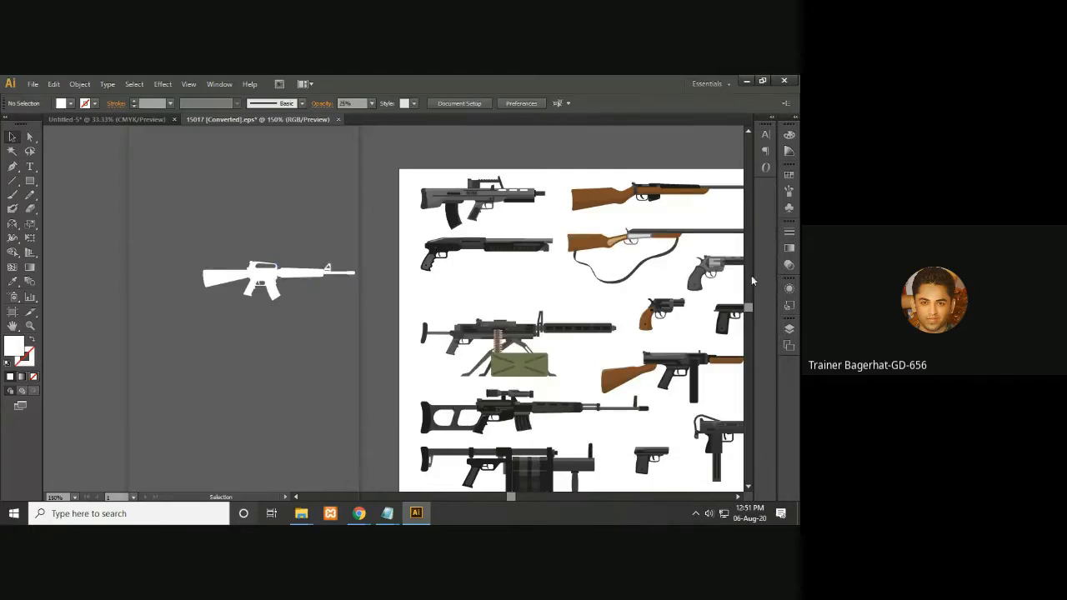
- Group the white rifle's parts and transfer the group into the Untitled-5 T-shirt document
key(ctrl+minus)
key(ctrl+minus)
drag(383, 264, 363, 252)
drag(286, 257, 368, 311)
key(a)
key(v)
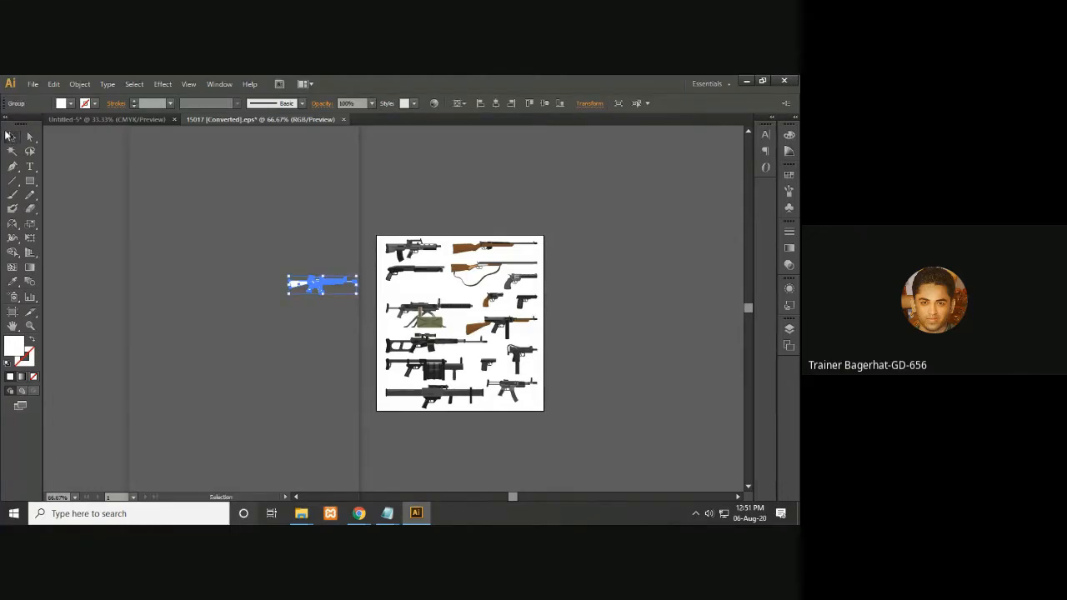
drag(292, 279, 598, 250)
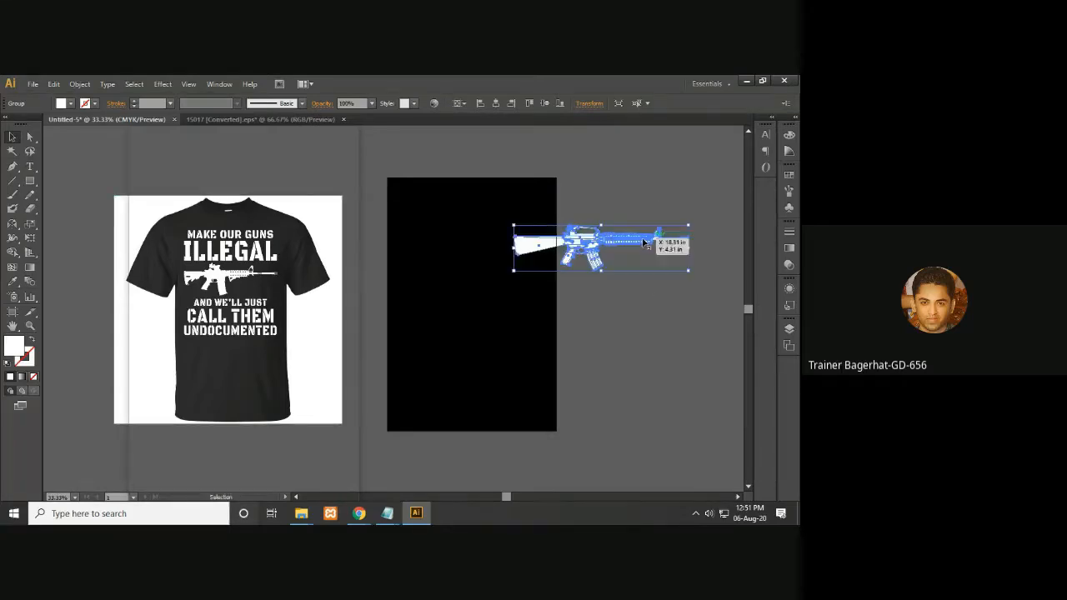
- Place the white rifle across the black artboard, scaled down to fit within its width and centred horizontally
drag(630, 247, 515, 288)
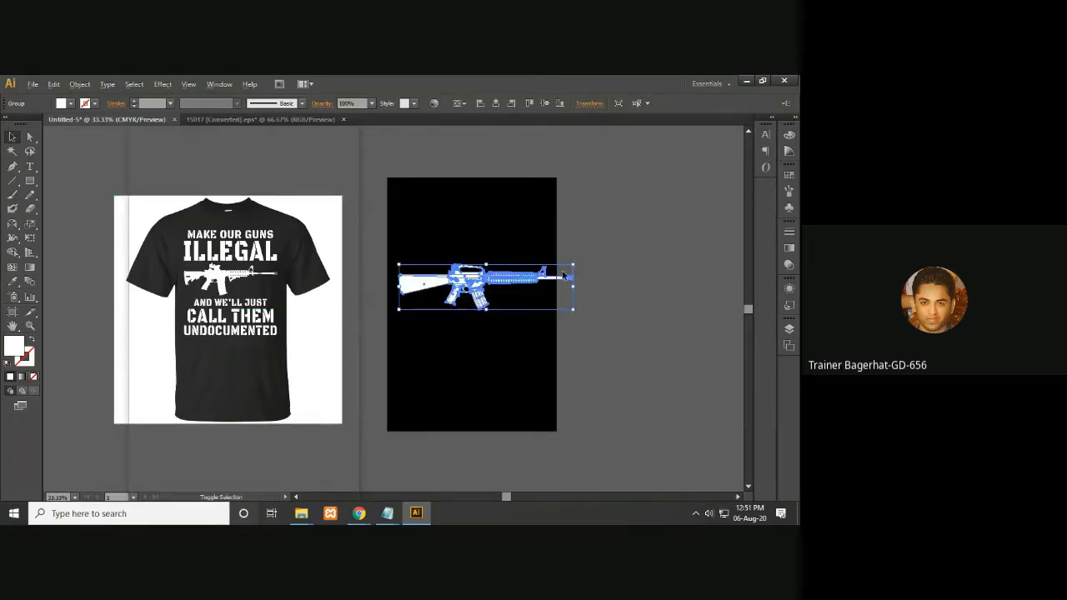
drag(573, 265, 563, 271)
drag(506, 289, 499, 288)
click(615, 279)
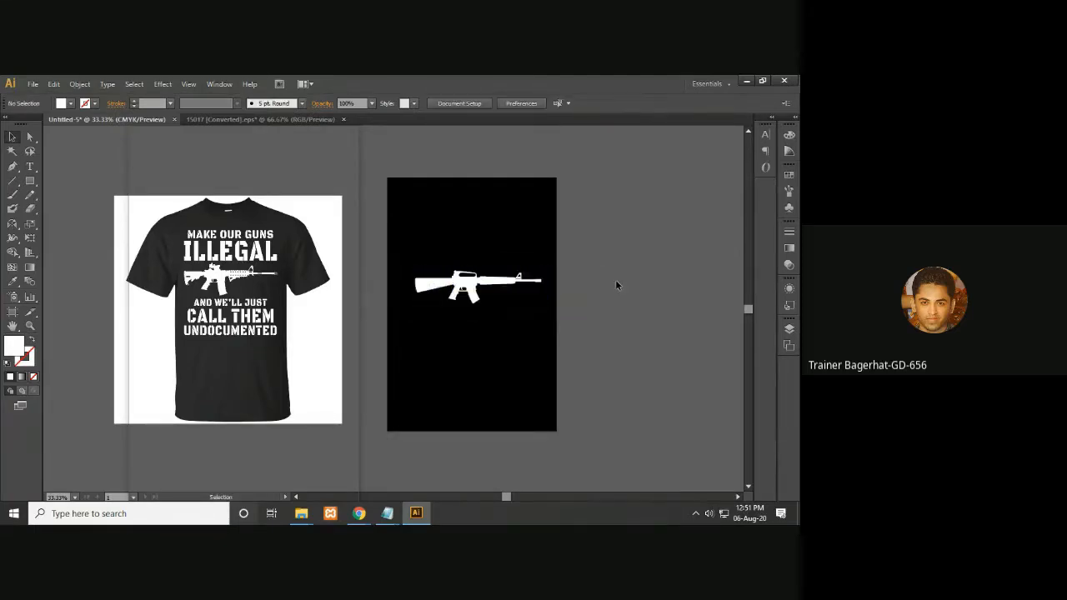
click(490, 284)
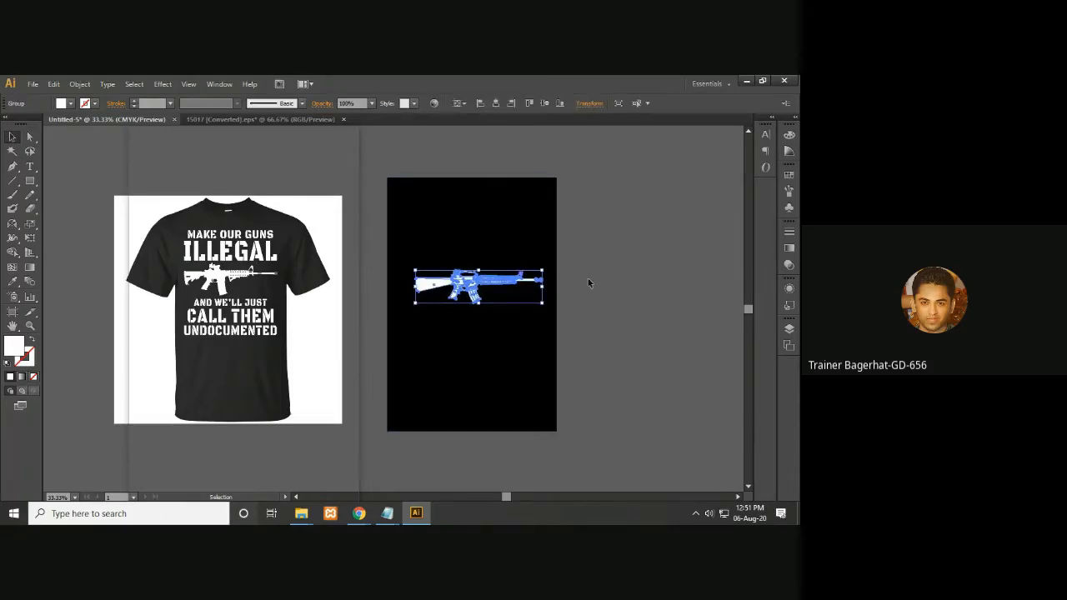
- Copy the line MAKE OUR GUNS from the untitled Notepad note and insert it as text on the artboard above the rifle
click(602, 283)
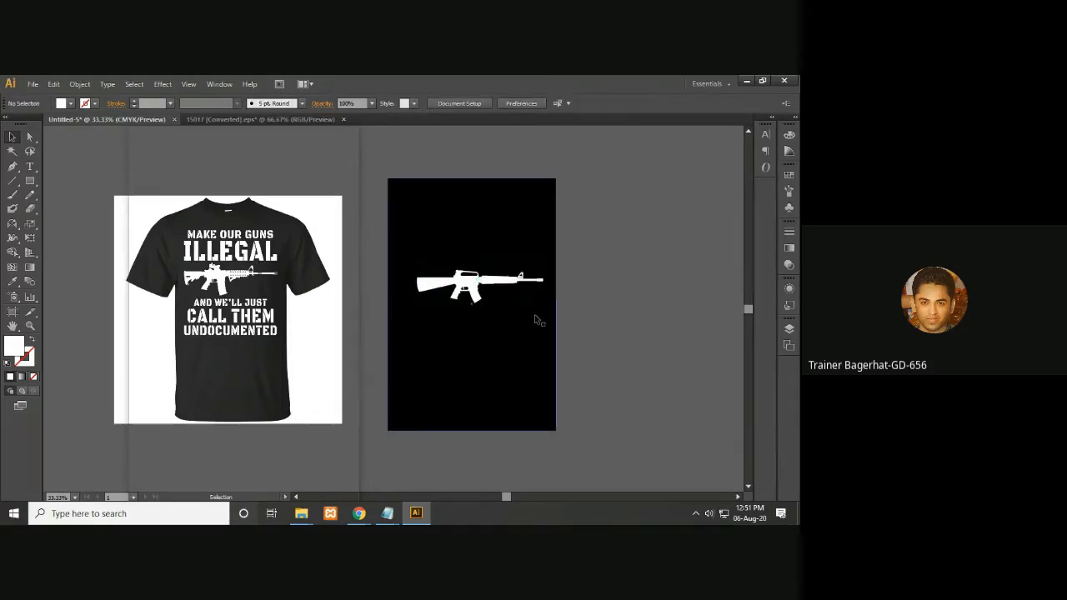
mouse_move(387, 513)
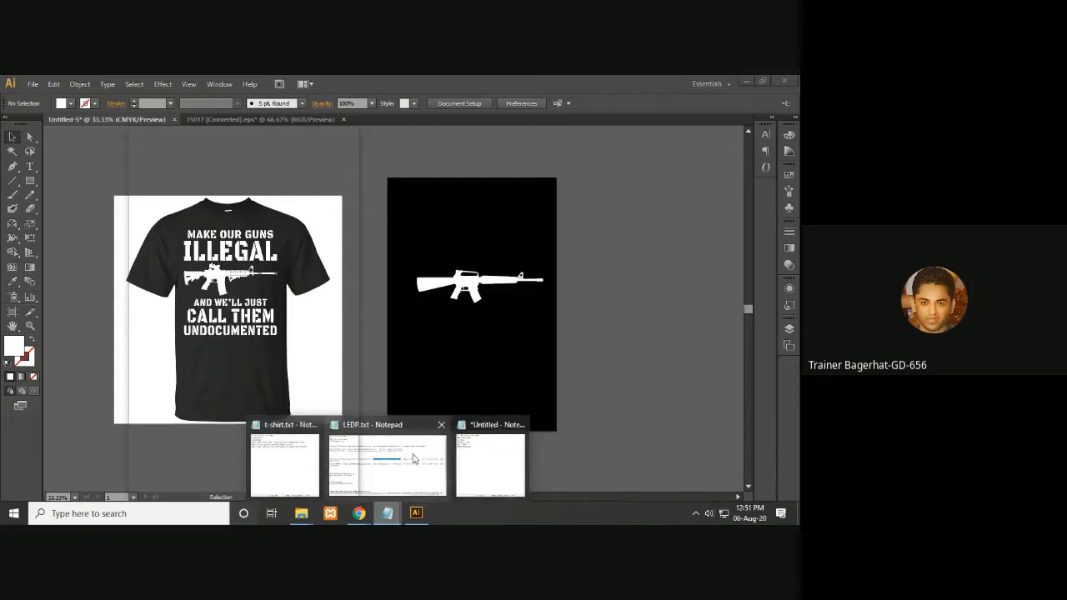
click(479, 452)
drag(543, 163, 663, 297)
drag(597, 320, 448, 321)
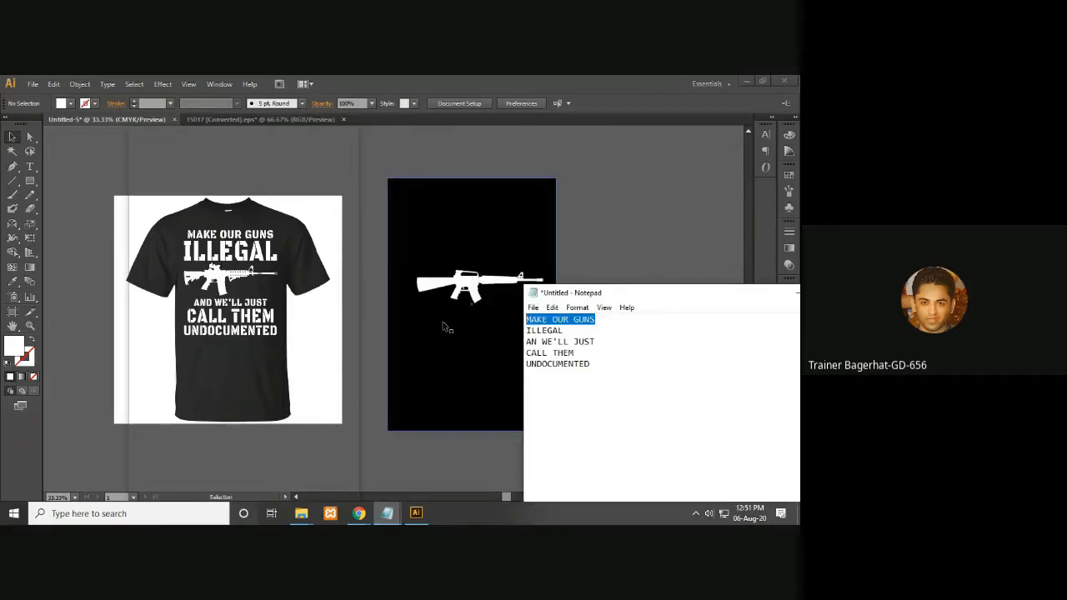
click(30, 166)
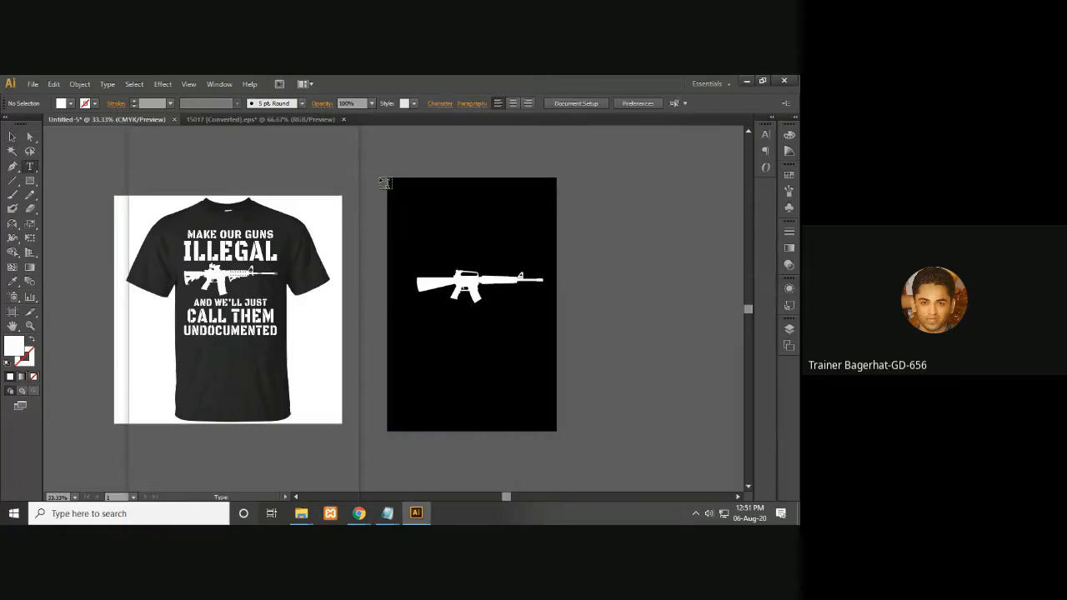
click(427, 234)
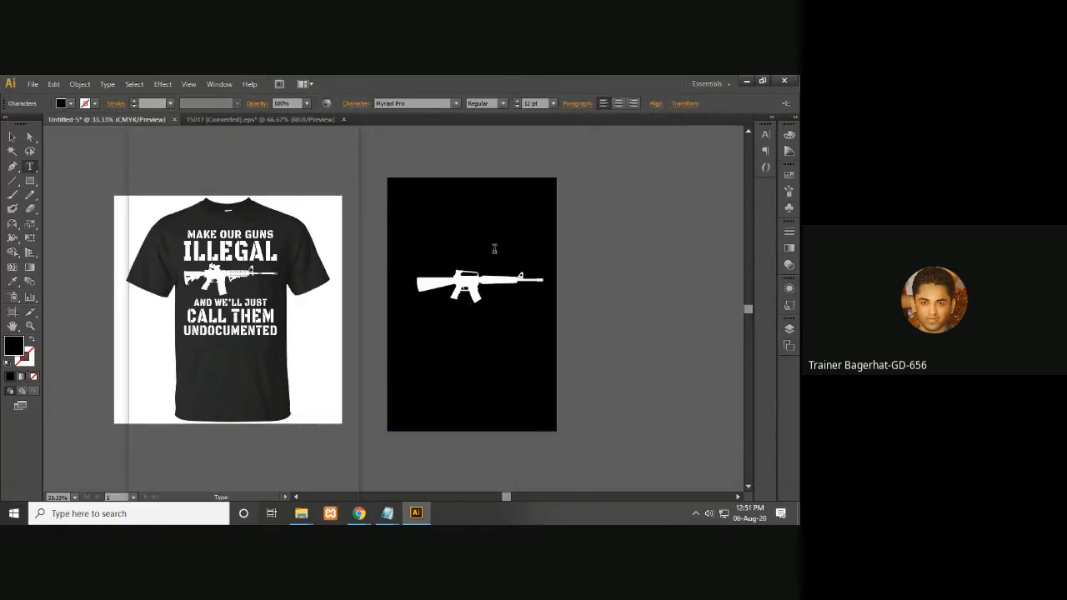
- Fill the inserted MAKE OUR GUNS text with white FFFFFF
click(12, 135)
double_click(13, 345)
drag(487, 297, 446, 269)
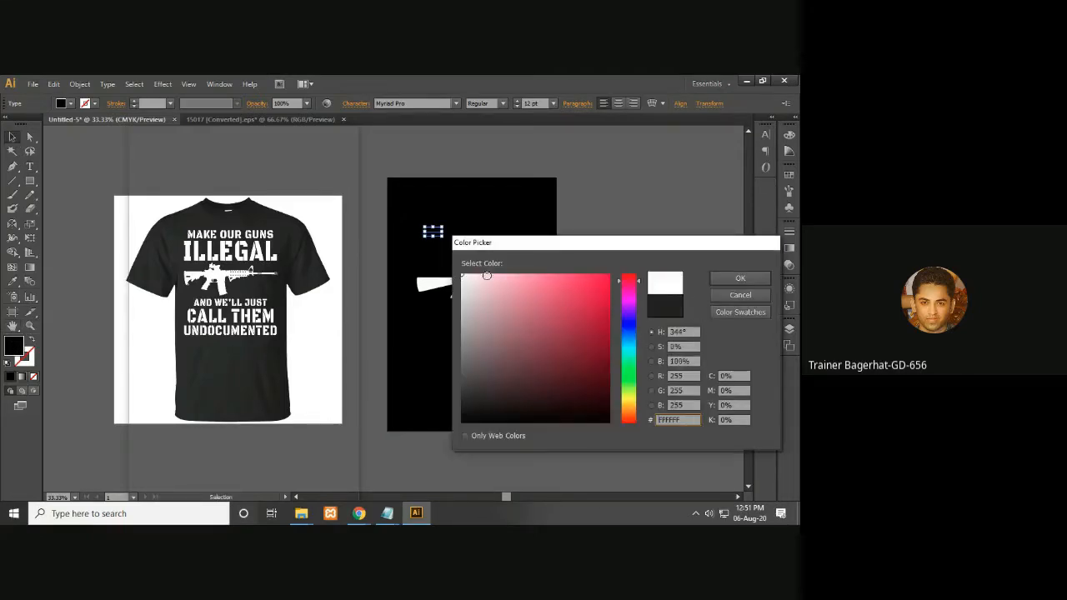
click(722, 278)
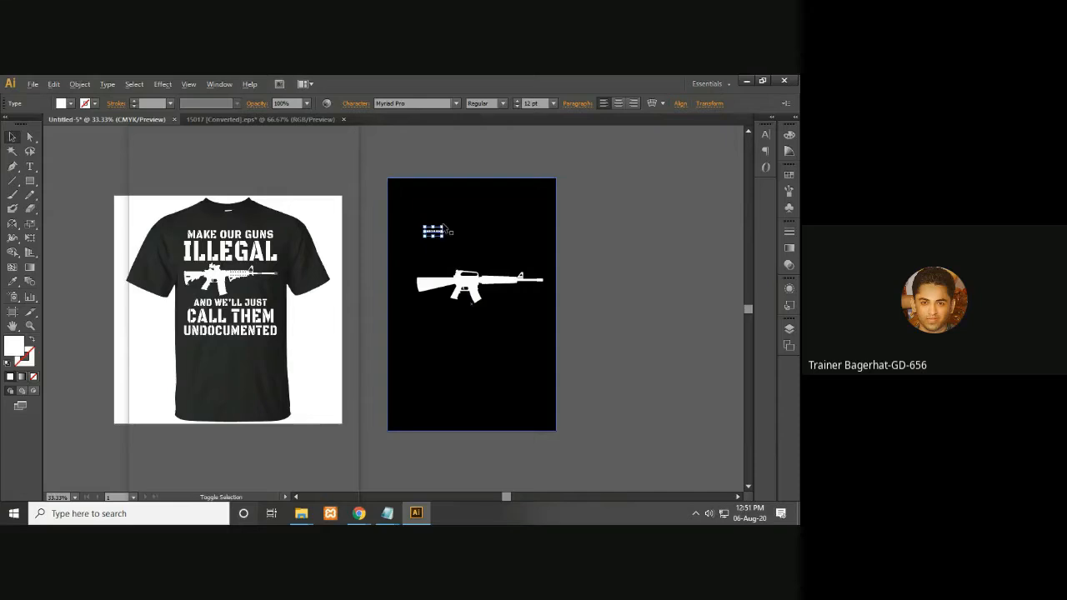
- Enlarge the MAKE OUR GUNS text to nearly the rifle's width and move it up towards the artboard's upper edge
drag(443, 226, 522, 199)
drag(477, 233, 522, 234)
click(640, 253)
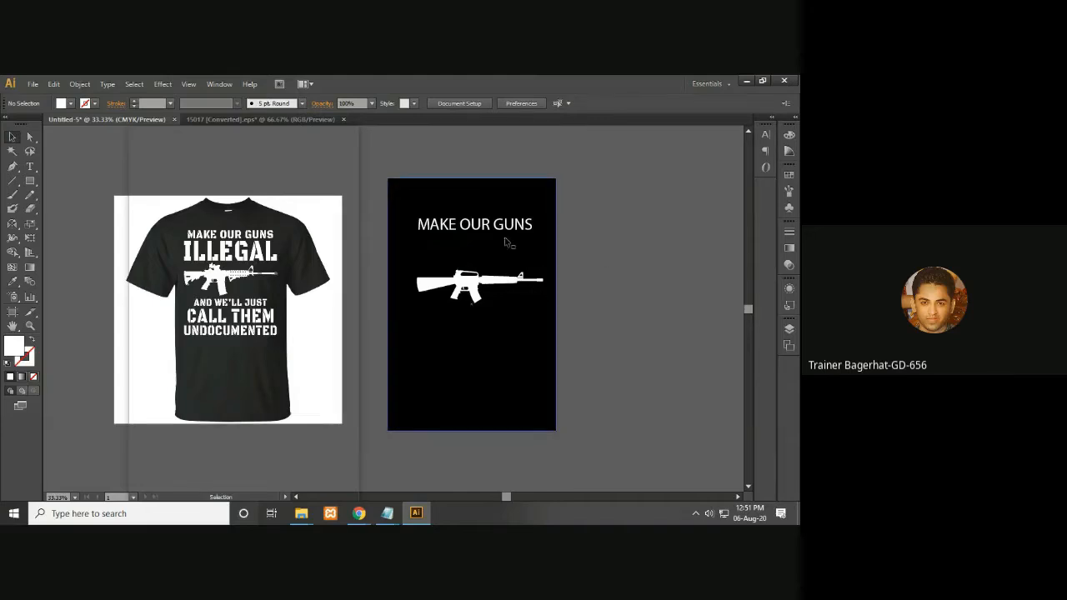
drag(498, 228, 497, 219)
click(627, 266)
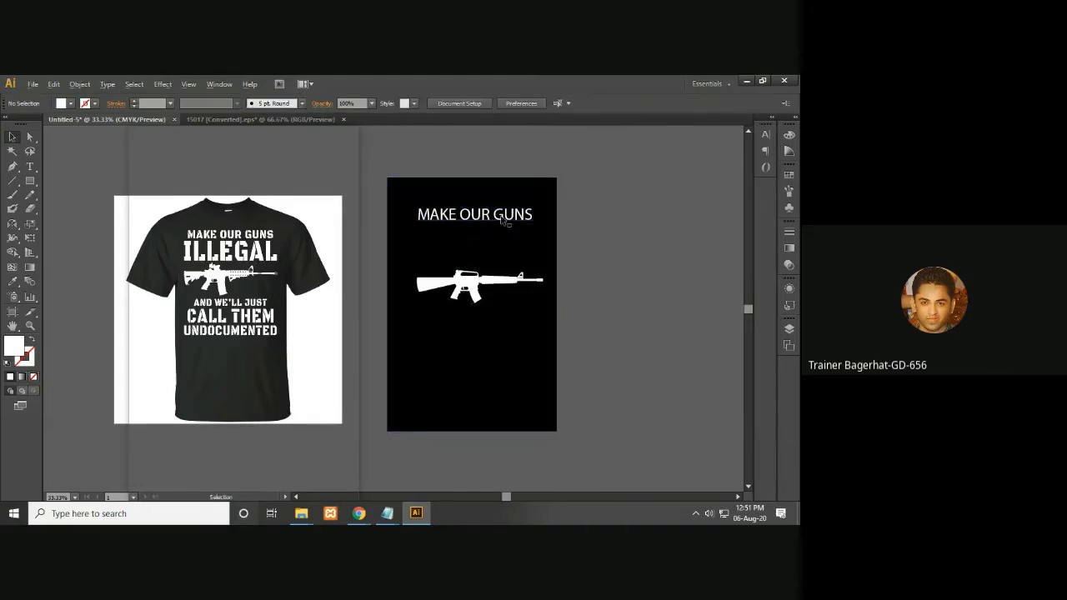
- Duplicate the MAKE OUR GUNS text straight down into the gap above the rifle
click(501, 216)
click(598, 253)
click(507, 221)
drag(507, 222, 511, 250)
- Replace the duplicated line above the rifle with ILLEGAL, copied from the untitled Notepad note, and deselect it
click(387, 512)
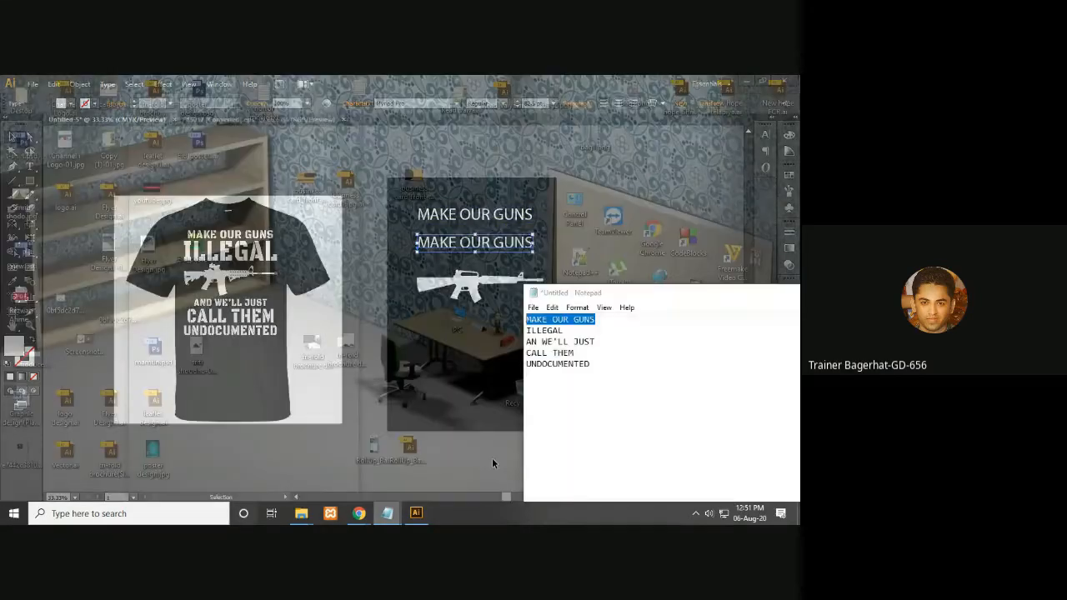
click(492, 461)
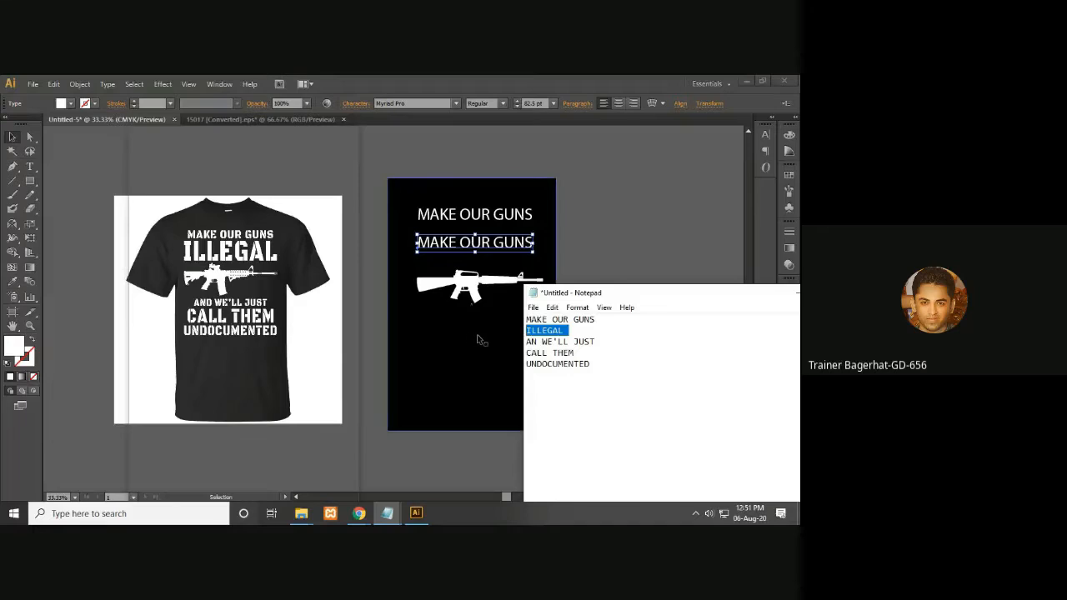
click(29, 166)
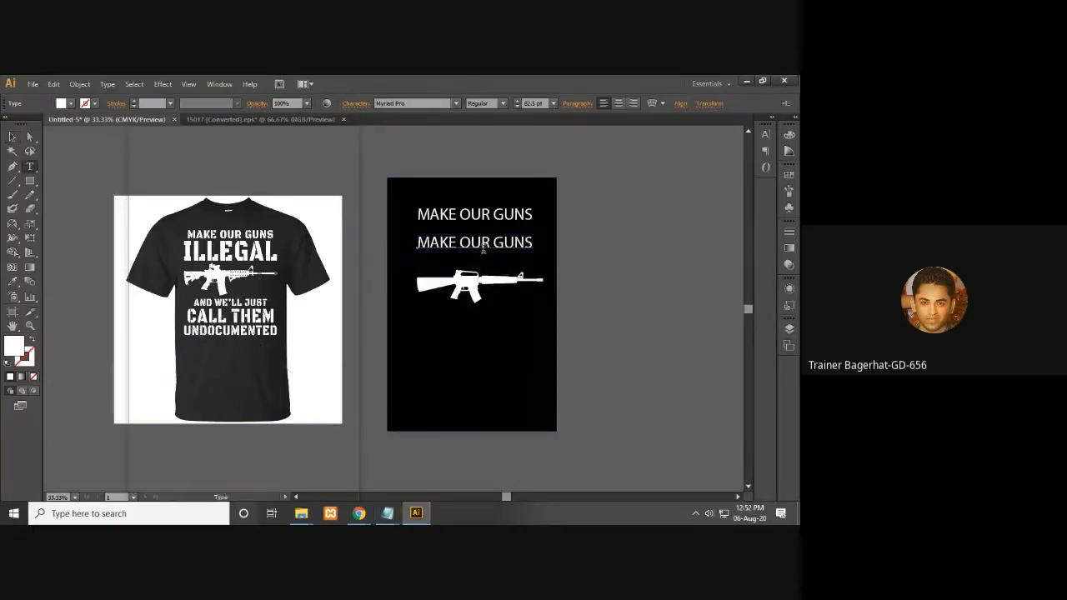
triple_click(480, 244)
text(ILLEGAL)
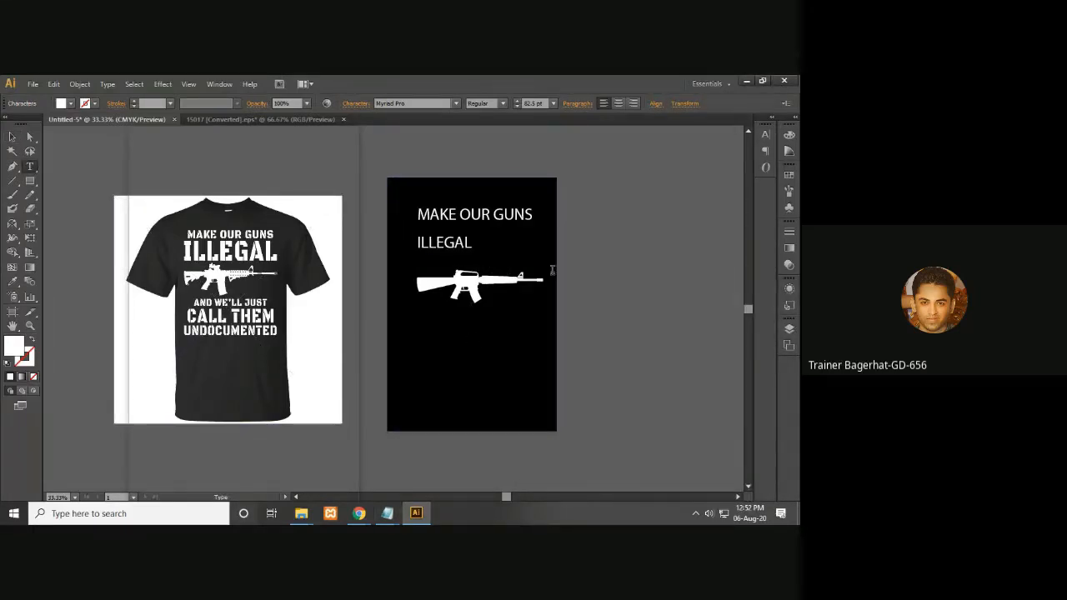
click(12, 136)
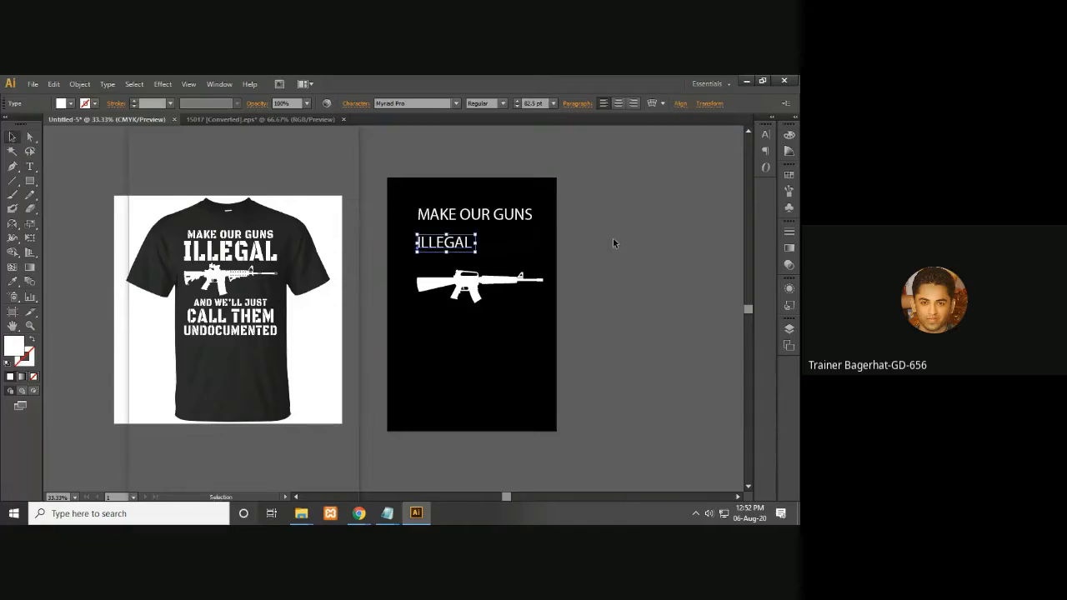
click(613, 243)
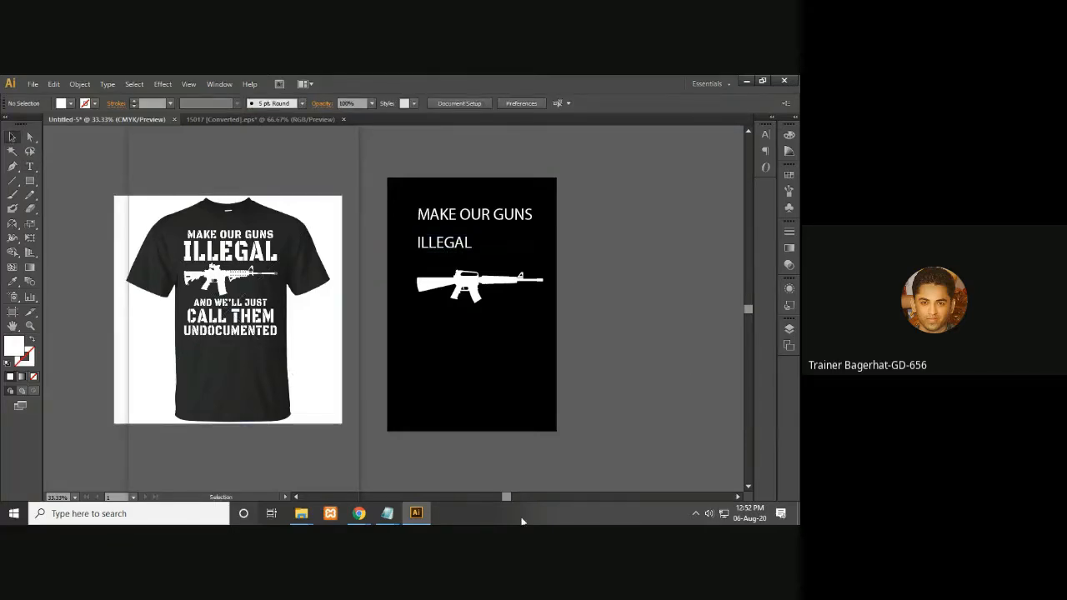
- In the untitled Notepad note, correct AN to ANd in the third line and copy the line ANd WE'LL JUST
mouse_move(388, 513)
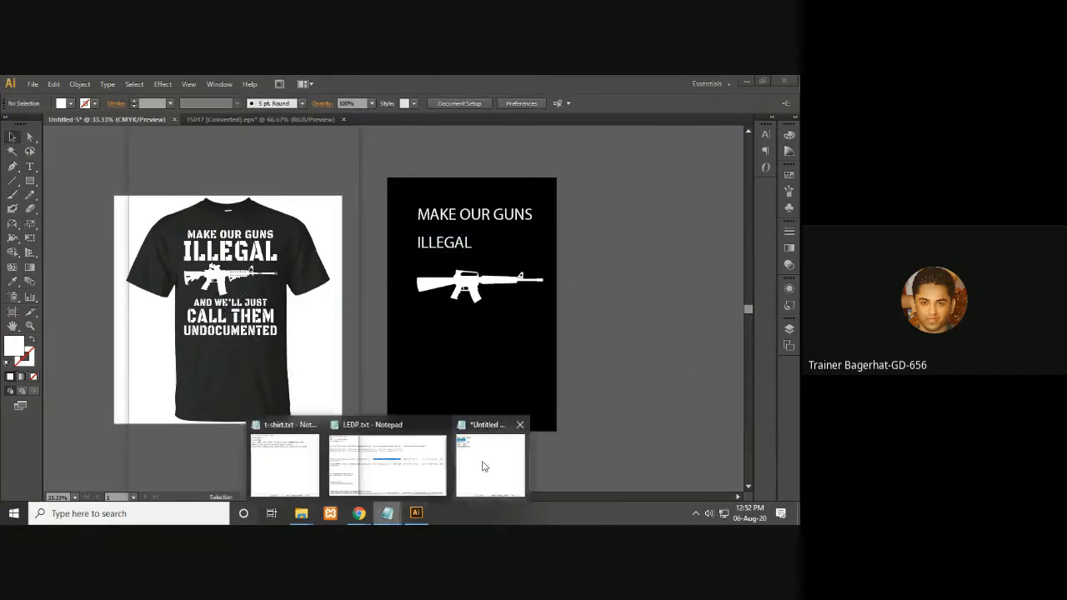
click(483, 466)
click(527, 353)
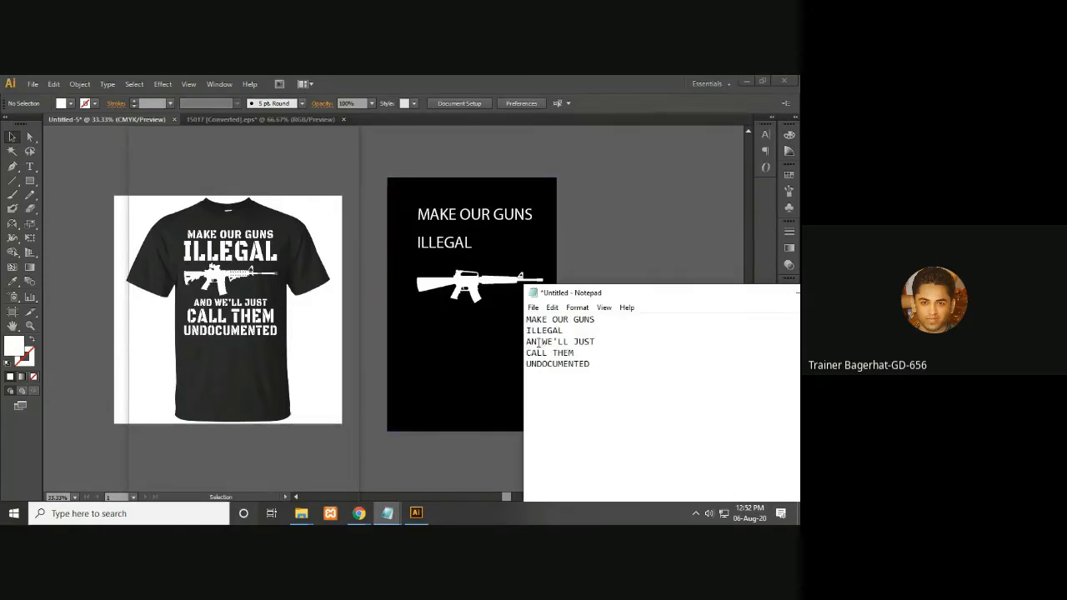
text(d)
drag(617, 344, 509, 347)
key(ctrl+c)
click(508, 346)
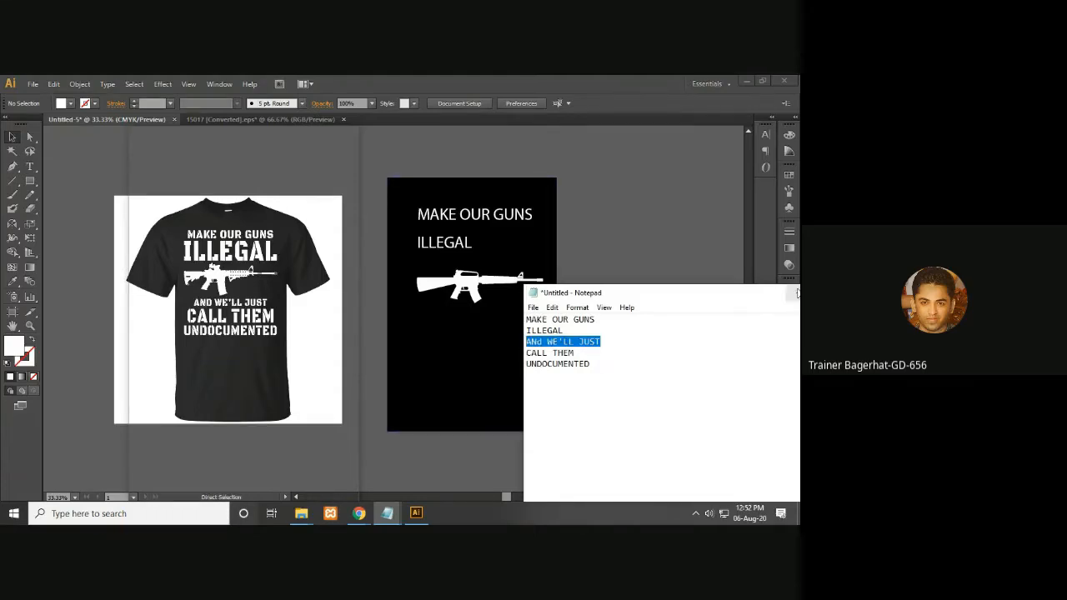
- Duplicate the ILLEGAL text below the rifle and replace its wording with the copied ANd WE'LL JUST
click(12, 136)
click(467, 246)
drag(468, 253, 469, 331)
key(t)
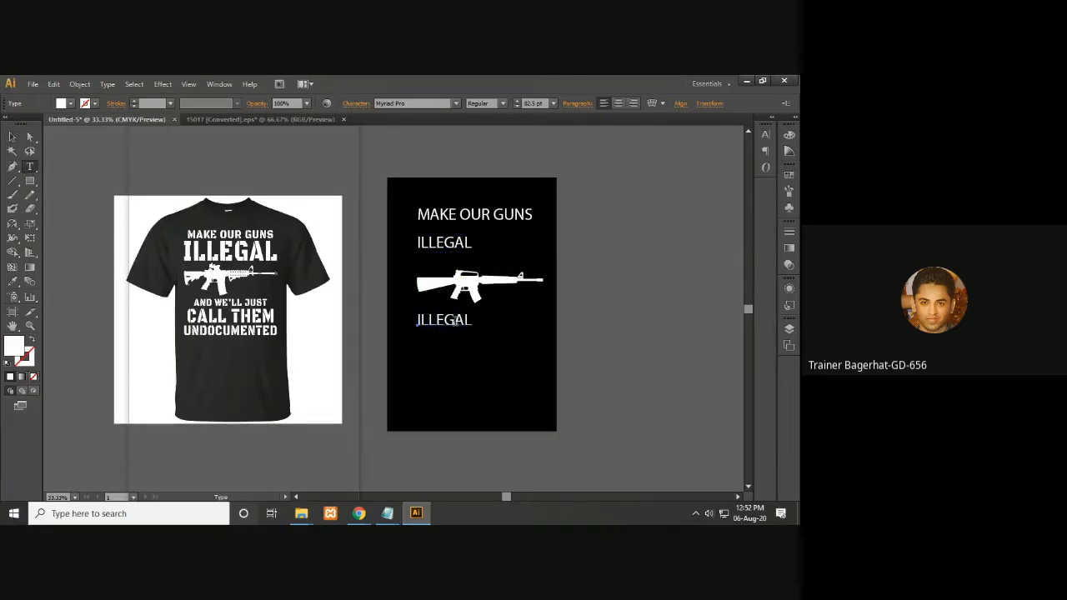
key(ctrl+a)
key(ctrl+v)
key(Escape)
click(493, 329)
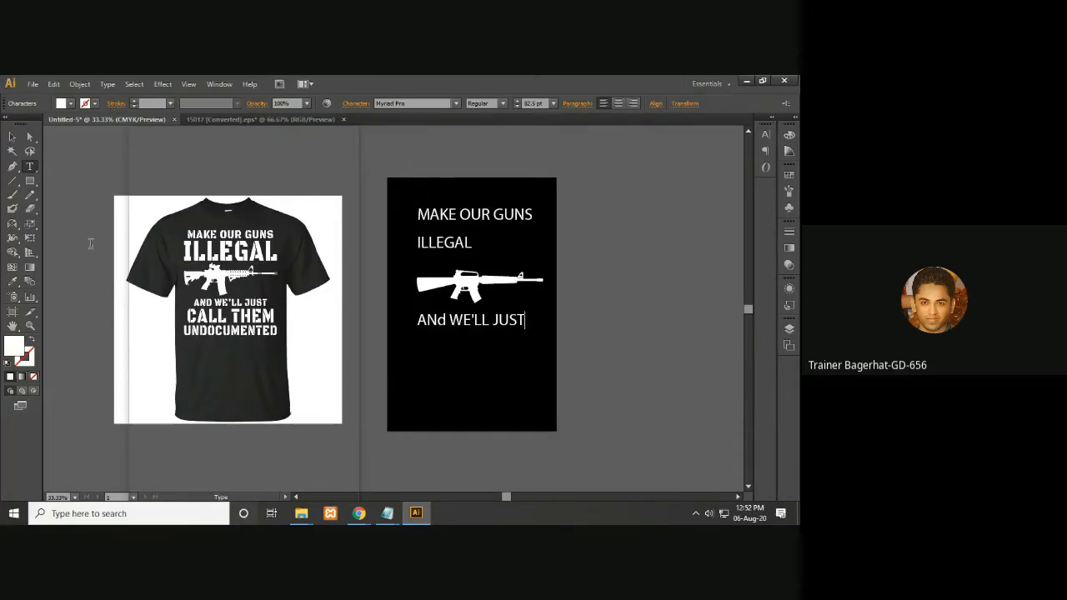
key(Escape)
- Duplicate the ANd WE'LL JUST text directly beneath itself and copy the line CALL THEM from the untitled Notepad note
drag(486, 325, 487, 346)
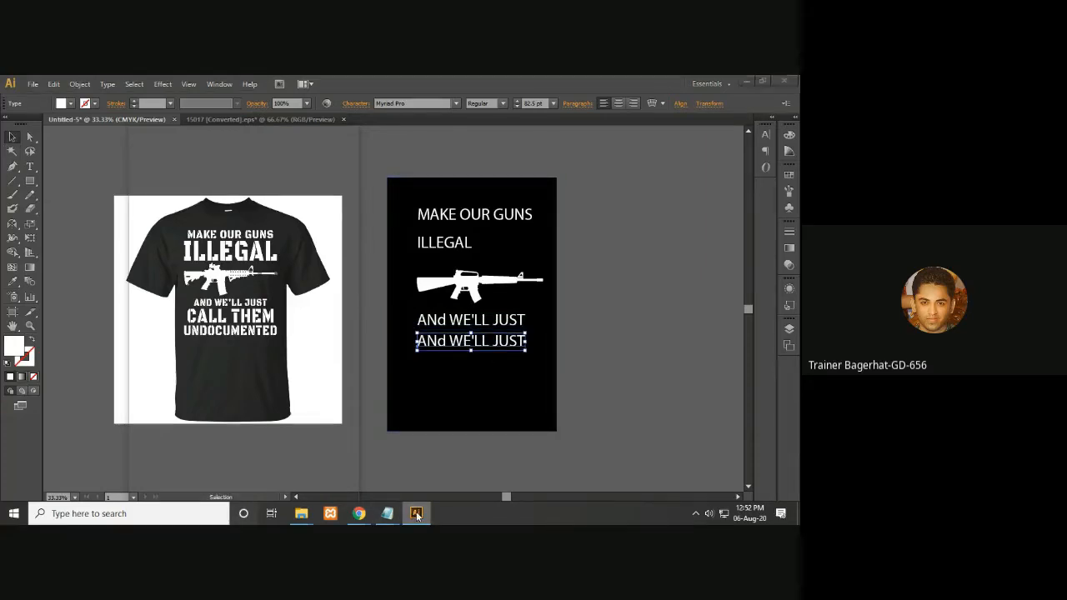
click(409, 515)
click(407, 516)
mouse_move(388, 512)
click(459, 470)
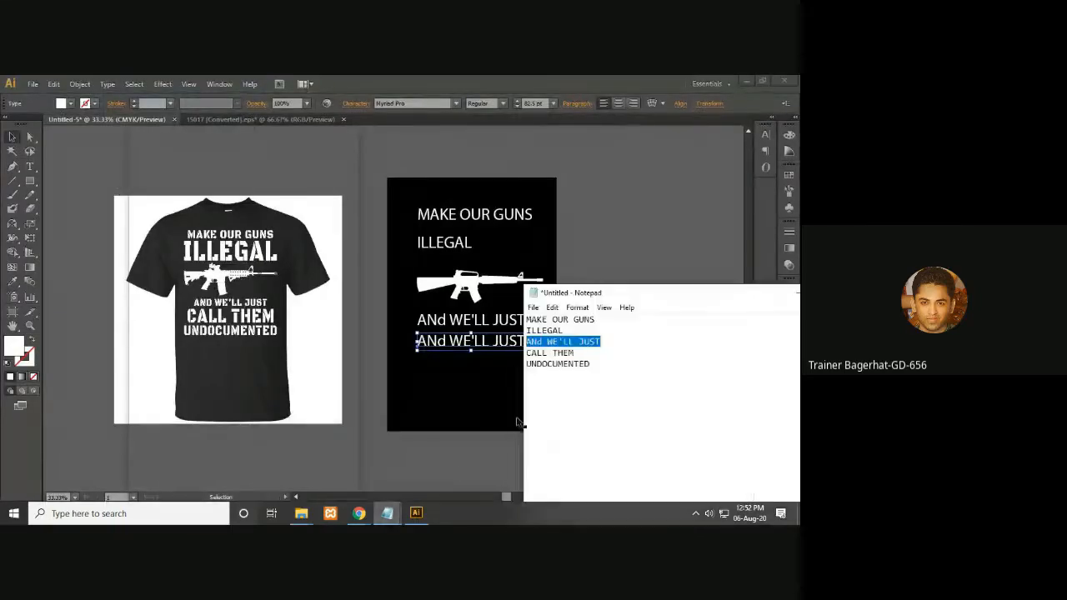
drag(575, 353, 501, 353)
key(ctrl+c)
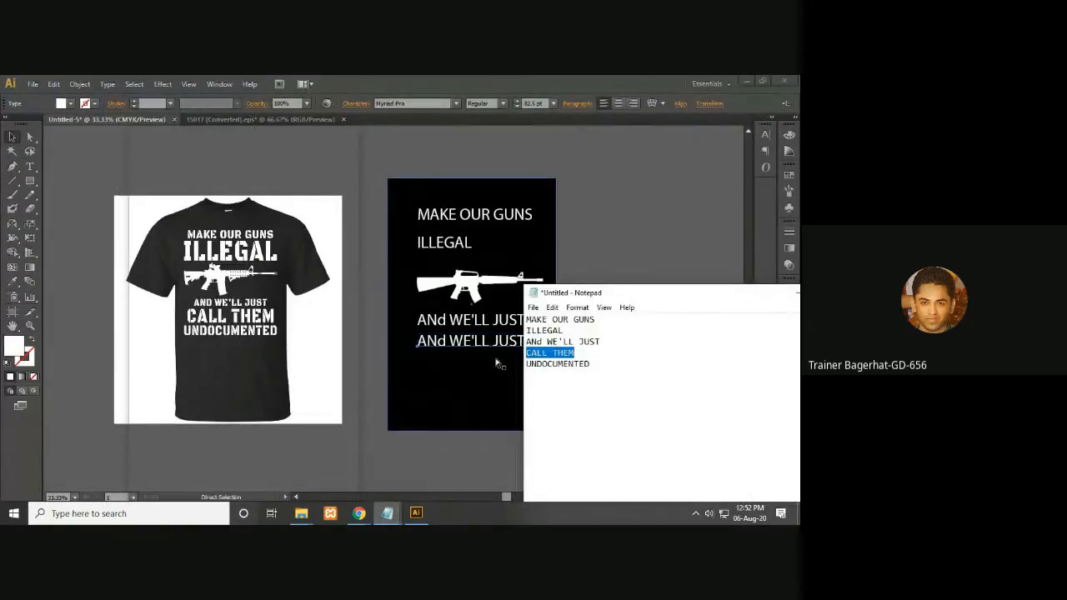
- Replace the wording of the lower ANd WE'LL JUST text with the copied CALL THEM
click(797, 294)
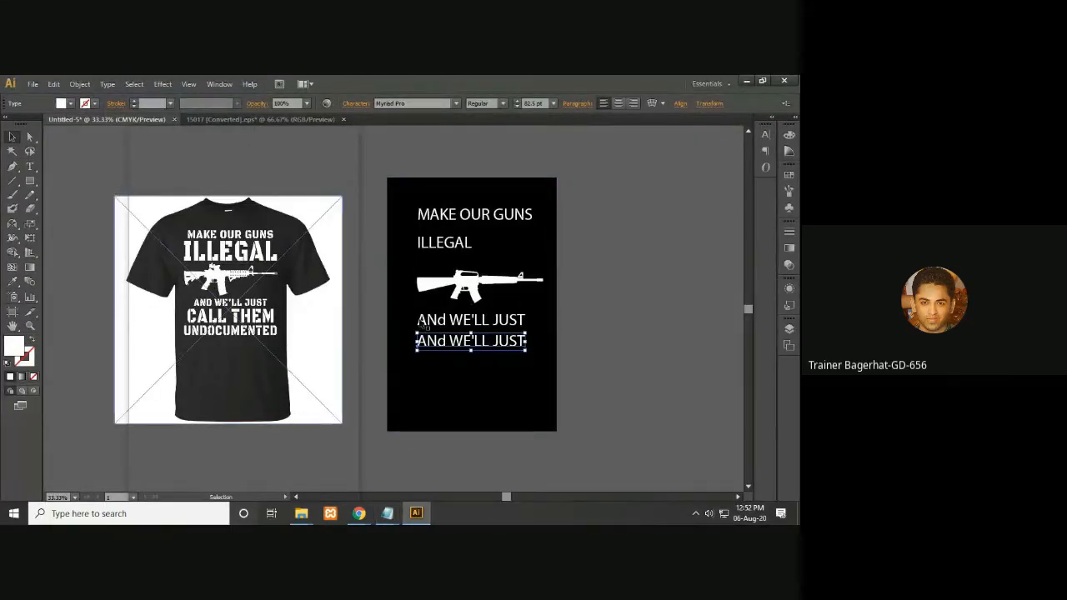
click(29, 167)
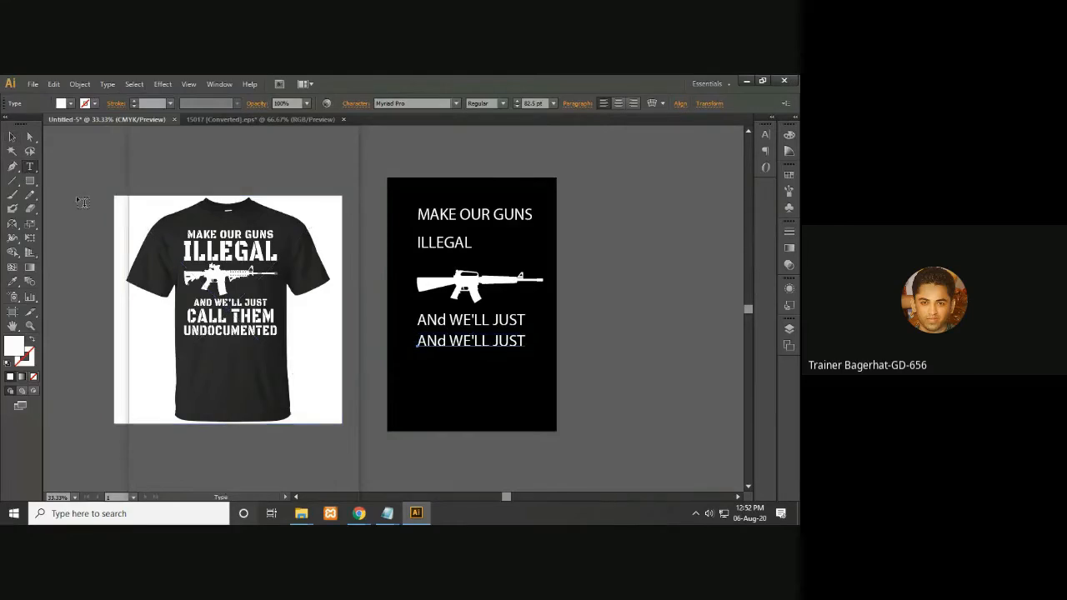
triple_click(495, 344)
key(ctrl+v)
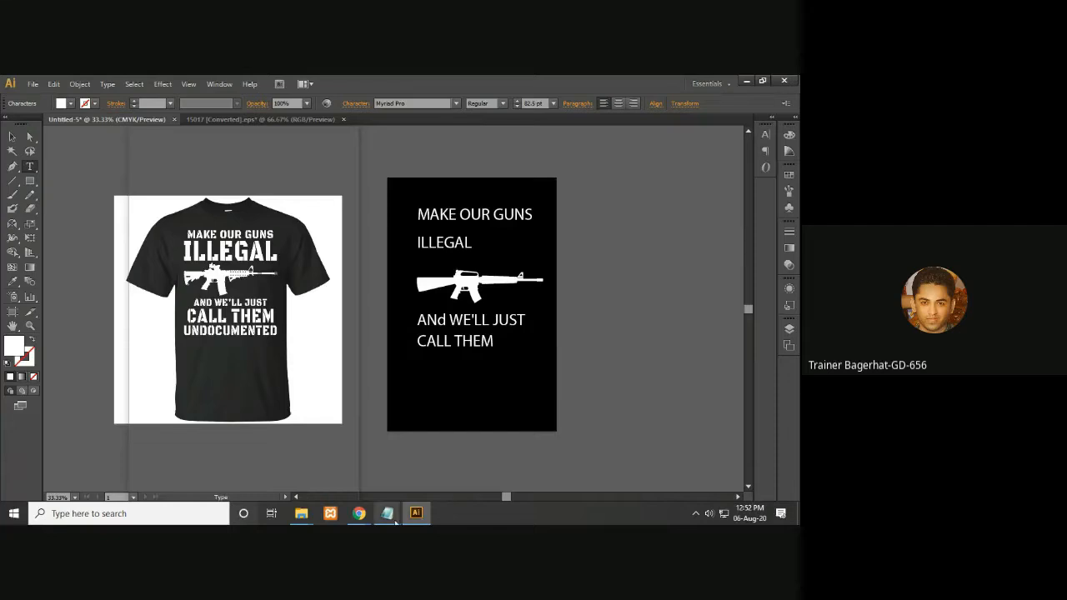
click(388, 513)
click(12, 136)
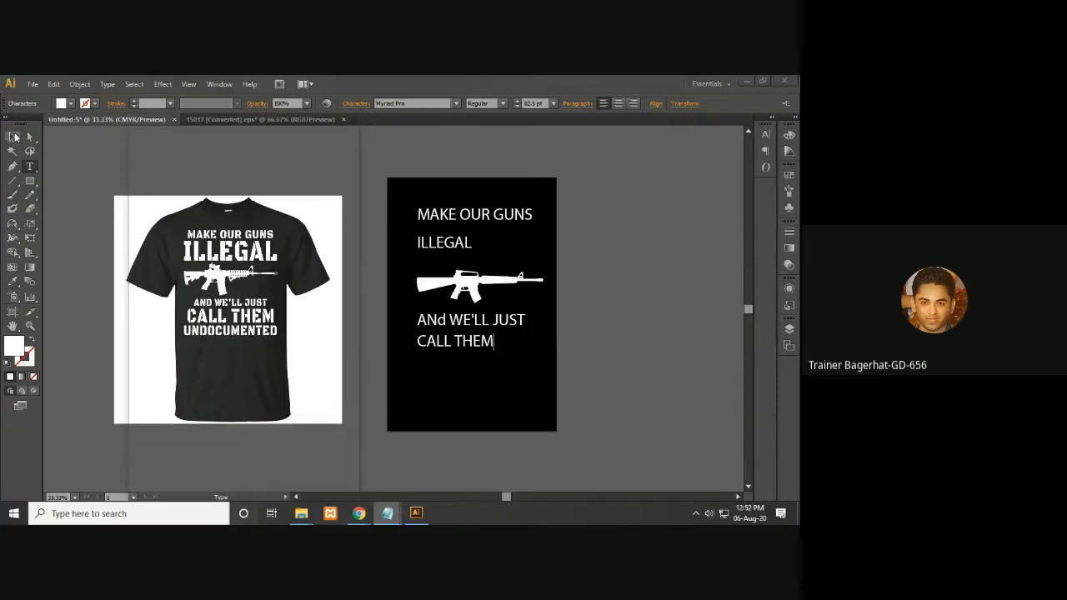
- Duplicate the CALL THEM text directly beneath itself and copy the word UNDOCUMENTED from the untitled Notepad note
click(488, 341)
drag(490, 345, 494, 367)
click(387, 513)
click(490, 469)
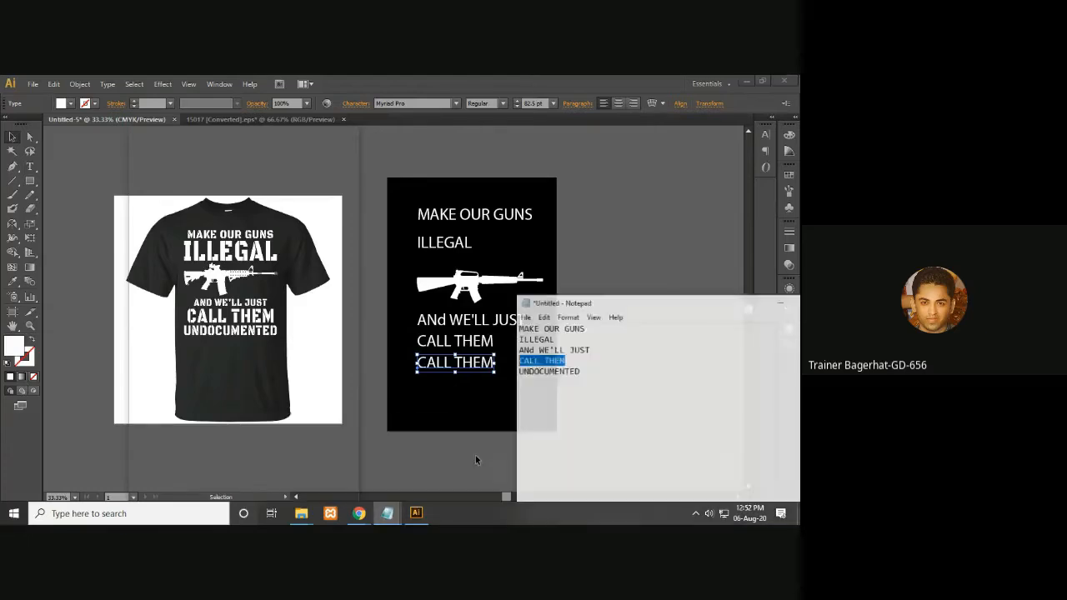
drag(591, 365, 490, 370)
key(ctrl+c)
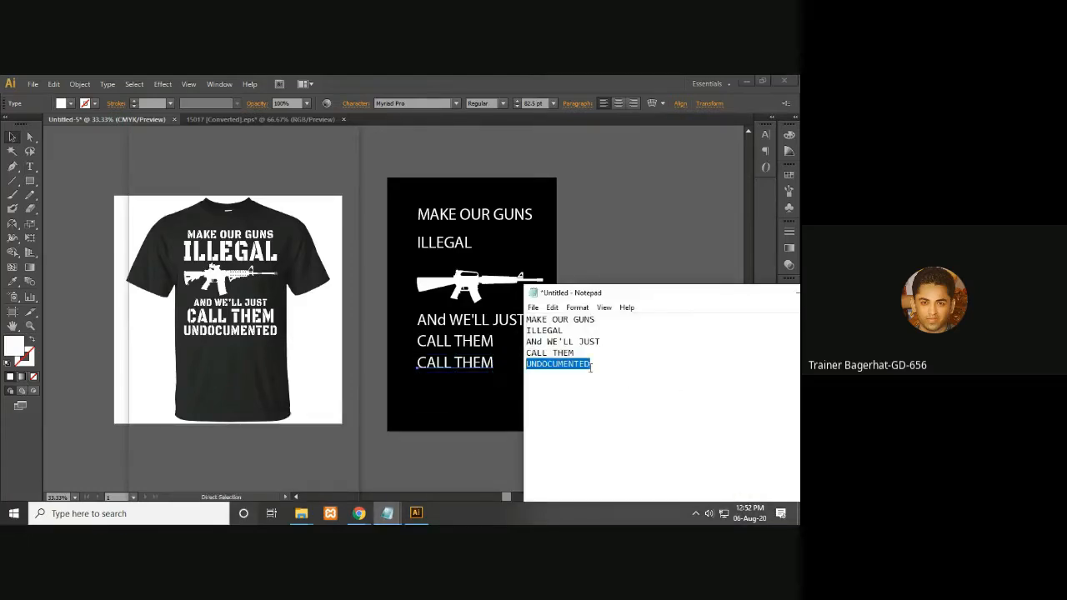
drag(677, 304, 647, 304)
click(770, 293)
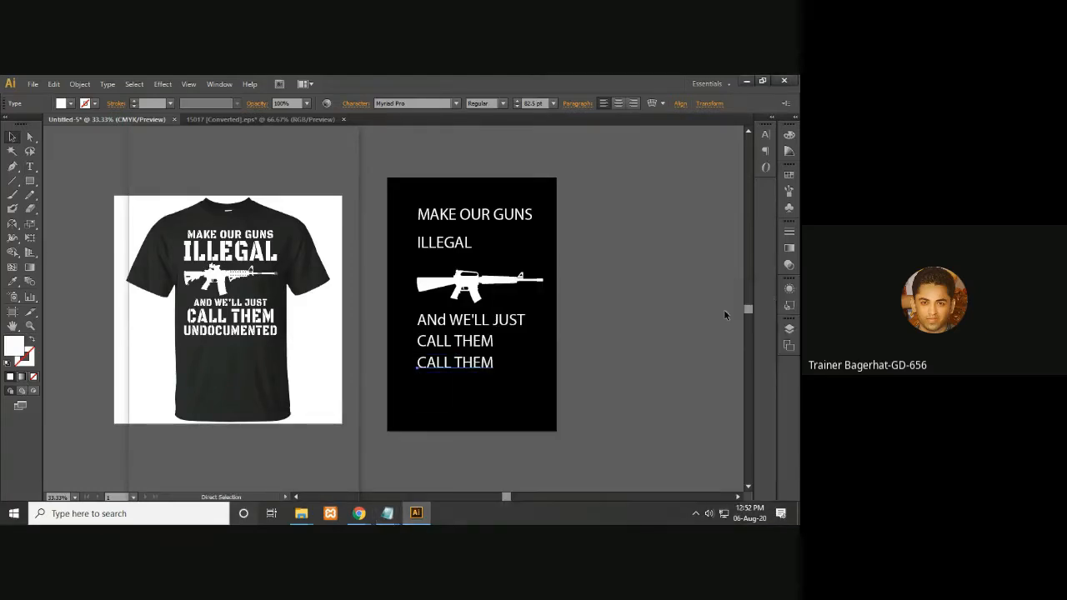
- Replace the wording of the lower CALL THEM text with the copied UNDOCUMENTED and deselect it
click(30, 166)
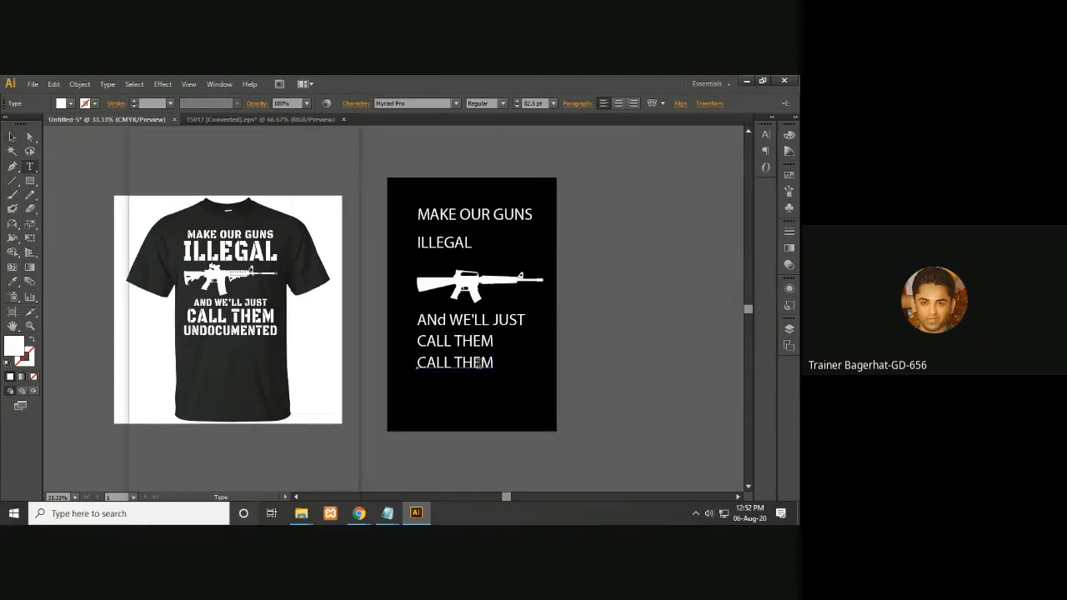
drag(496, 364, 416, 367)
key(ctrl+v)
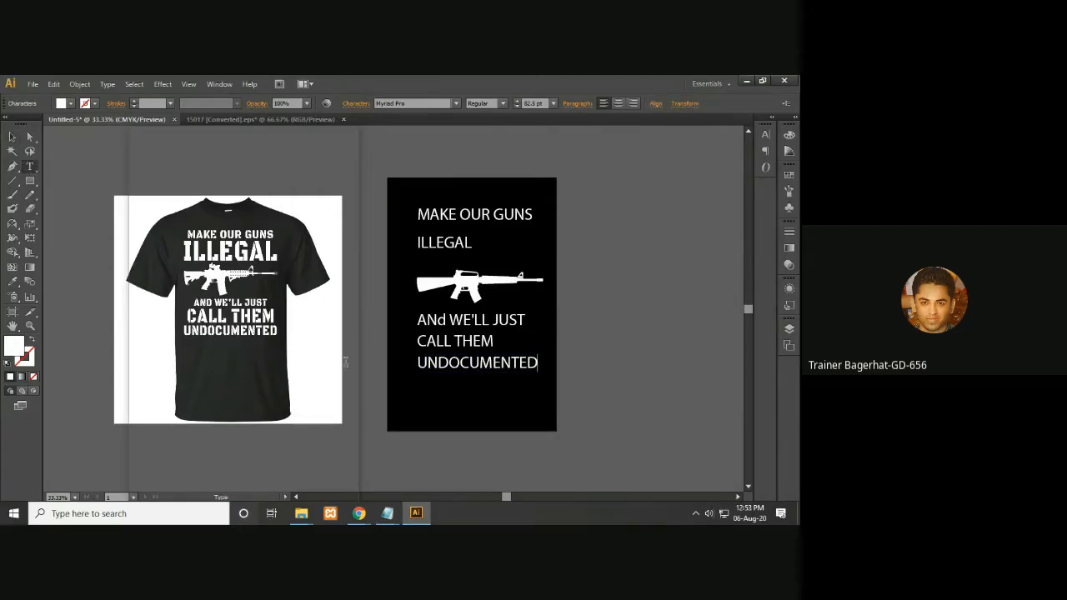
click(13, 136)
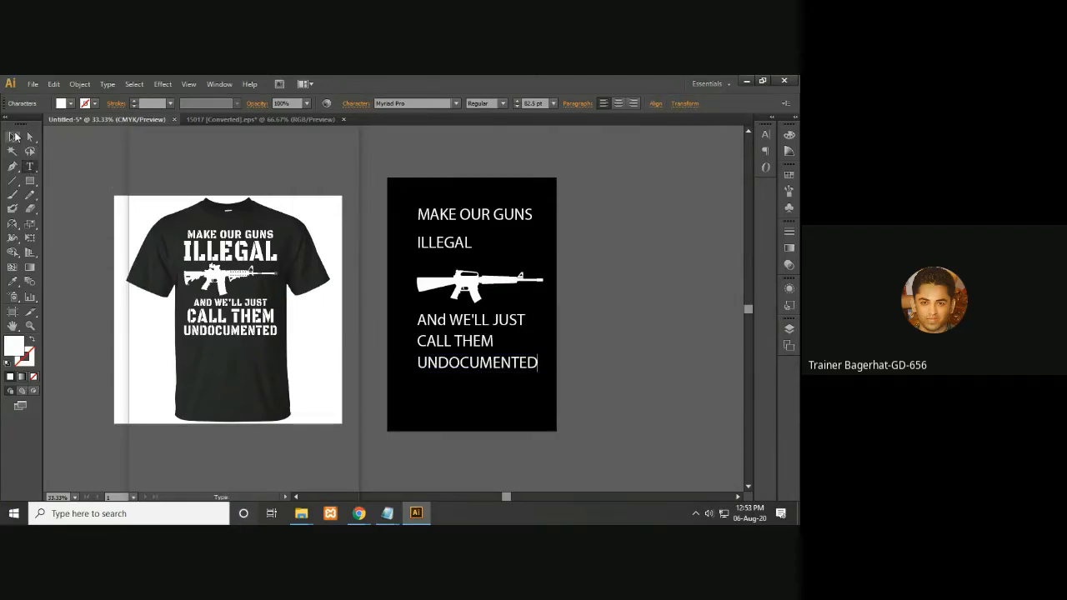
click(644, 255)
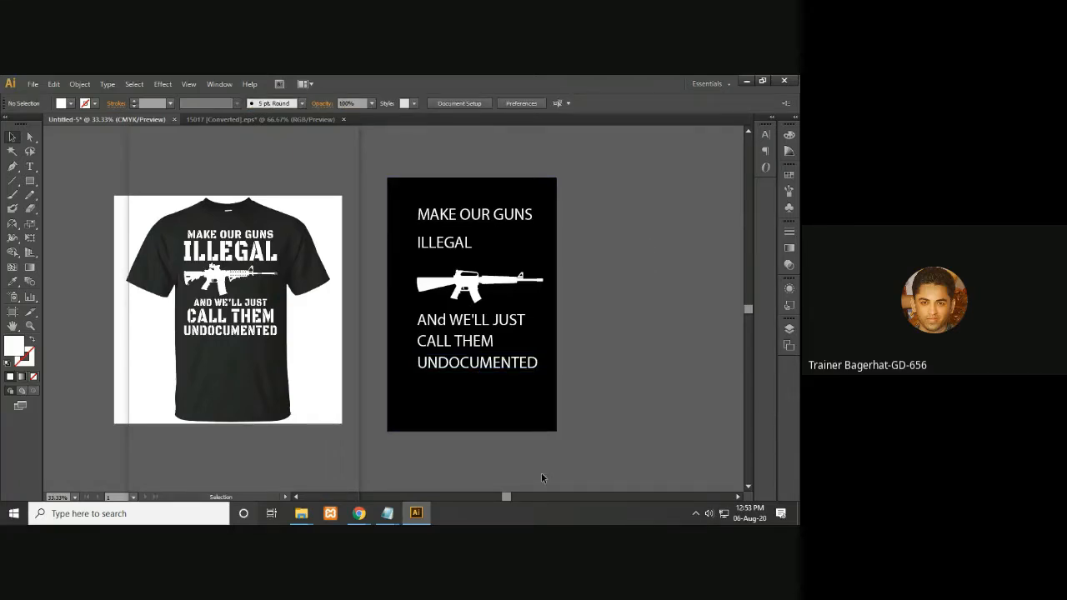
mouse_move(387, 512)
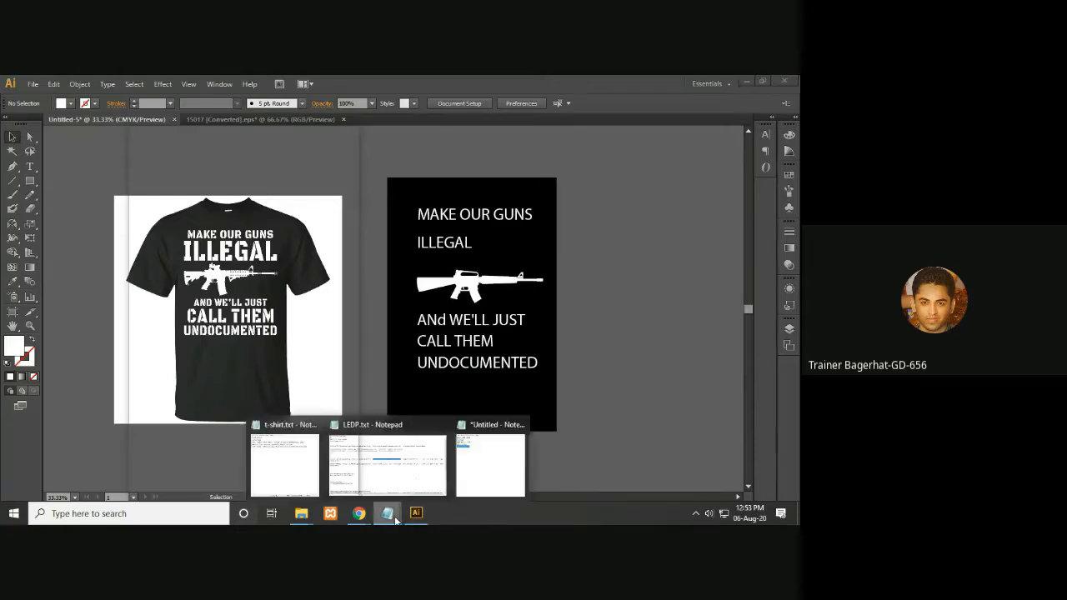
- Copy the Oswald font link from the t-shirt.txt note and minimise the note
click(470, 464)
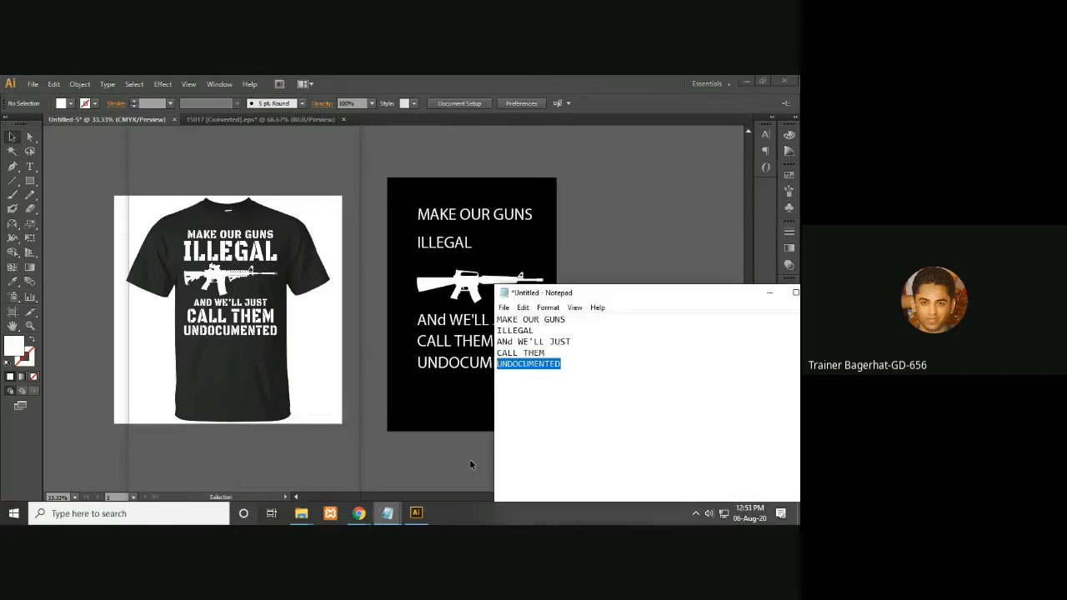
click(770, 292)
mouse_move(380, 517)
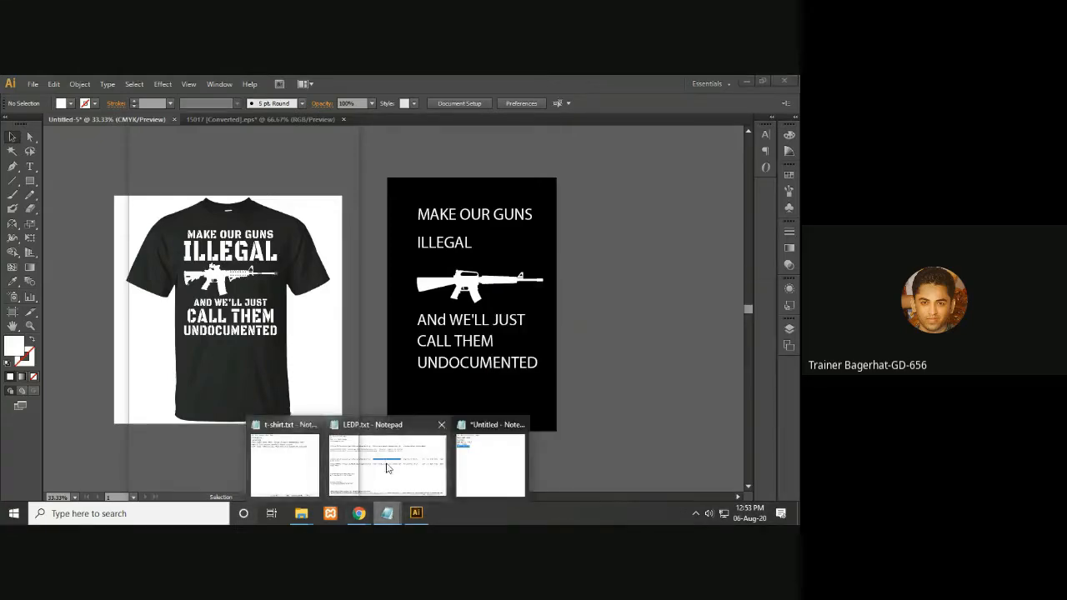
click(281, 473)
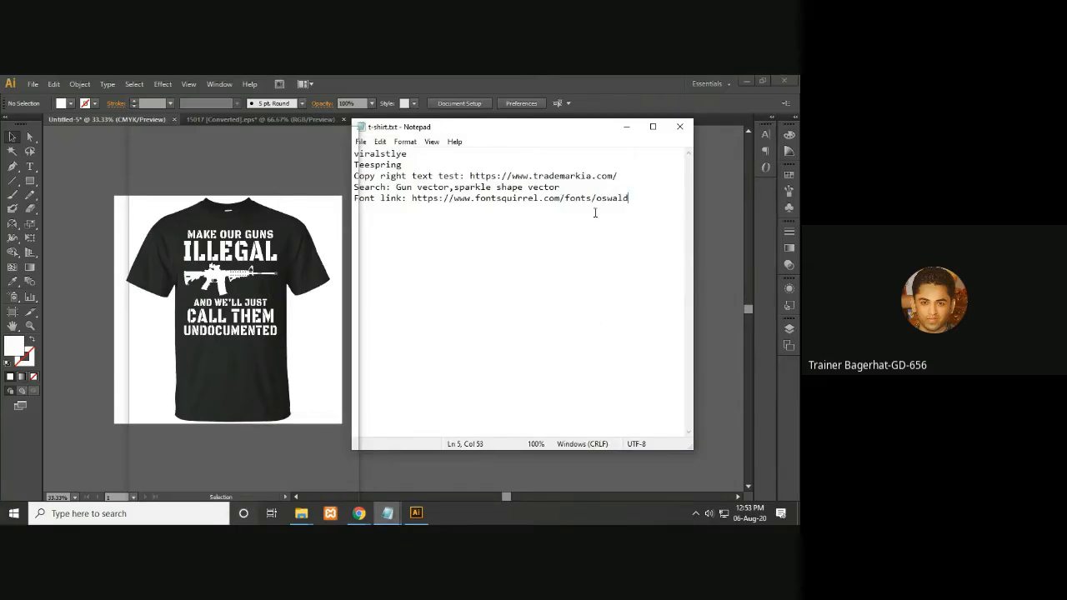
drag(594, 212, 304, 256)
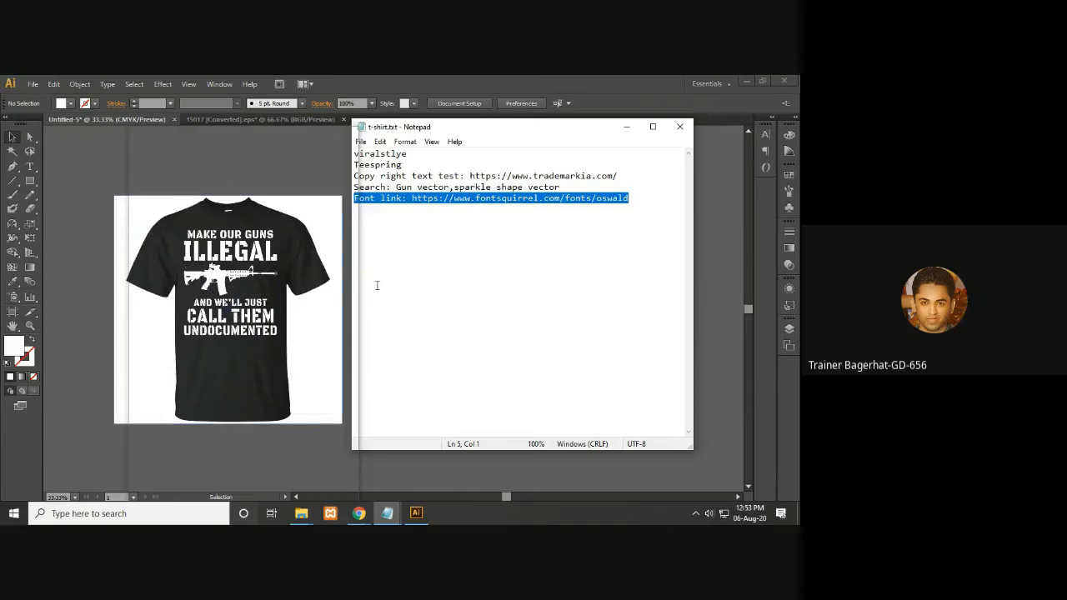
click(531, 227)
drag(635, 202, 463, 217)
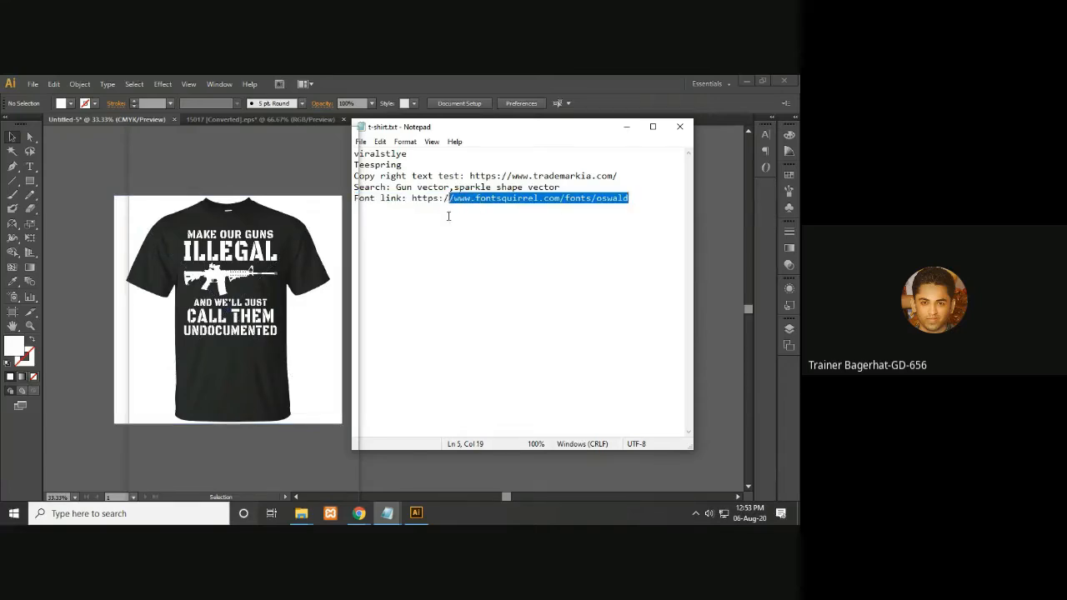
drag(443, 216, 414, 221)
click(626, 127)
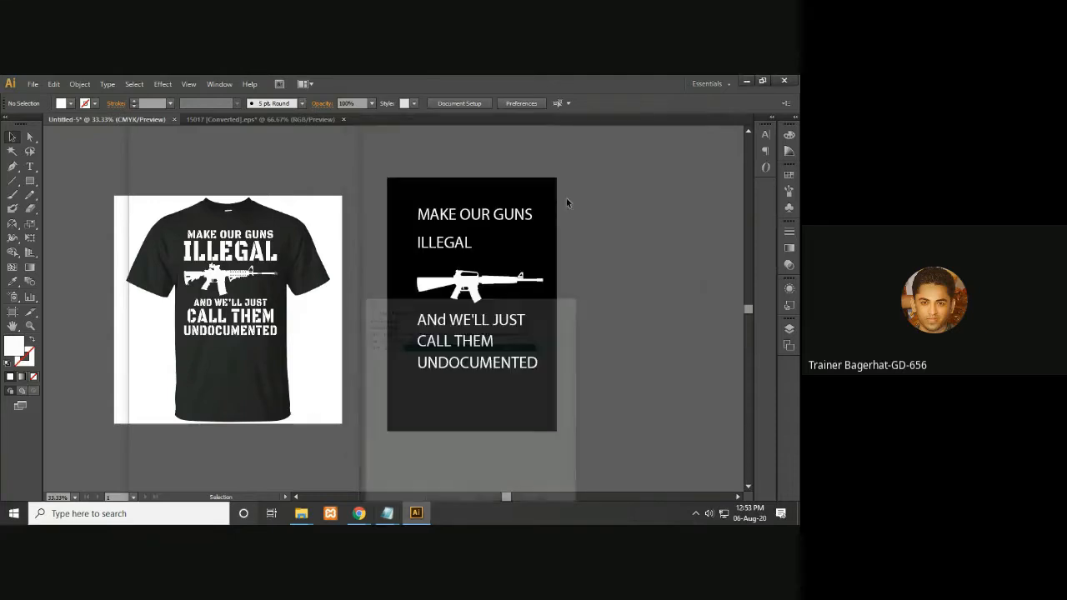
mouse_move(370, 508)
click(287, 463)
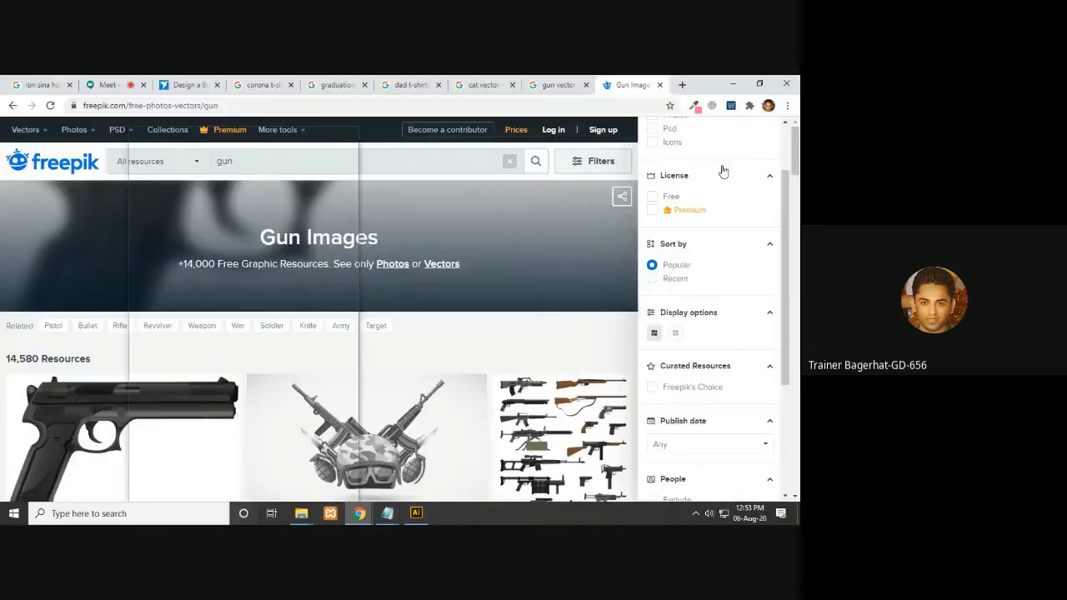
click(680, 85)
text(https://www.fontsquirrel.com/fonts/oswald)
key(Return)
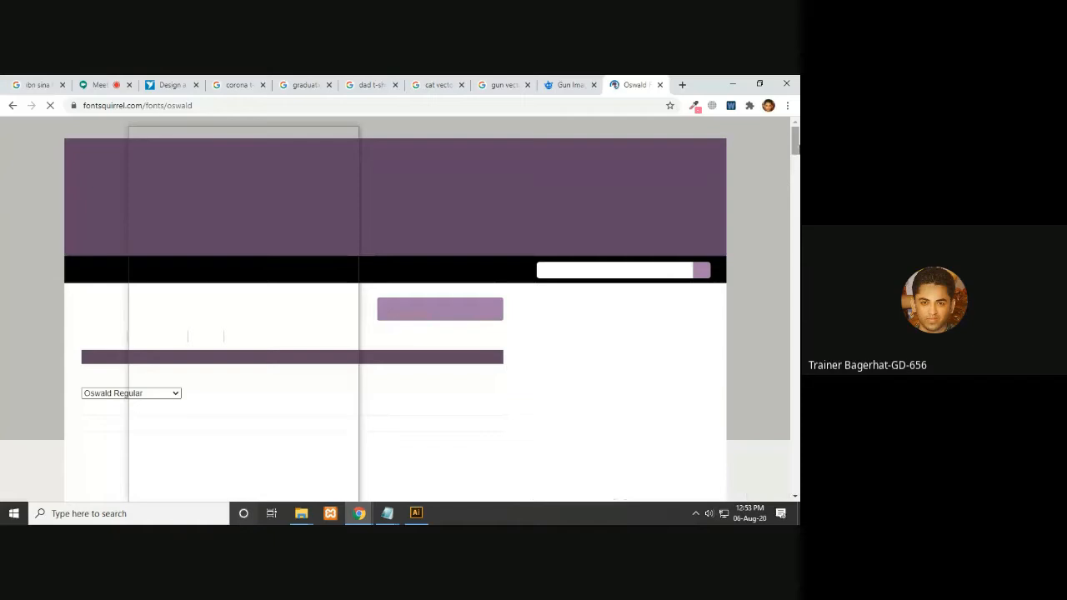
scroll(395, 308, down, 3)
drag(798, 163, 799, 143)
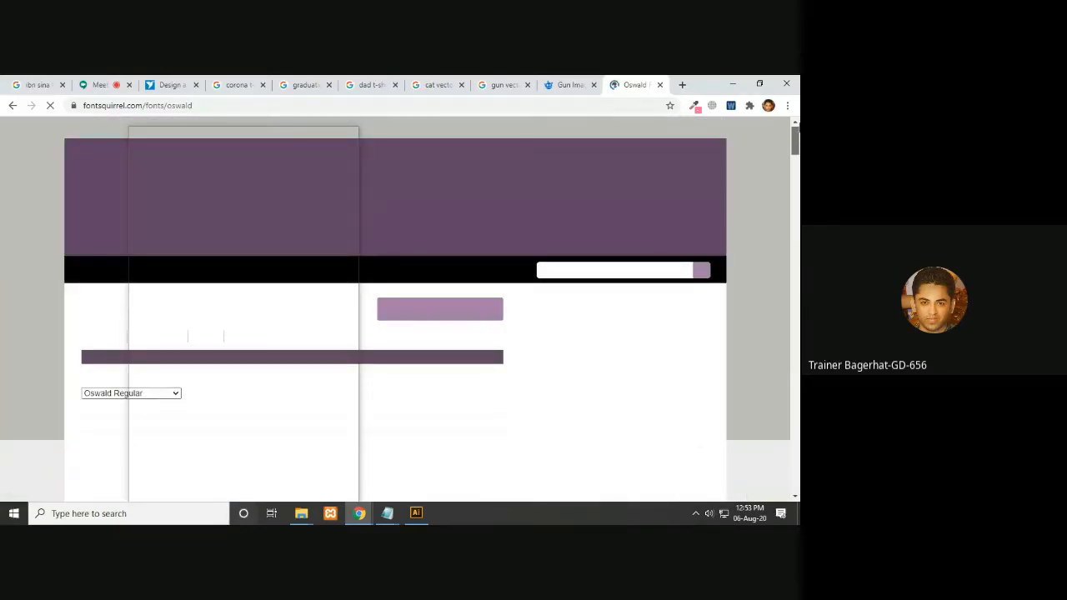
drag(136, 105, 61, 122)
key(ctrl+c)
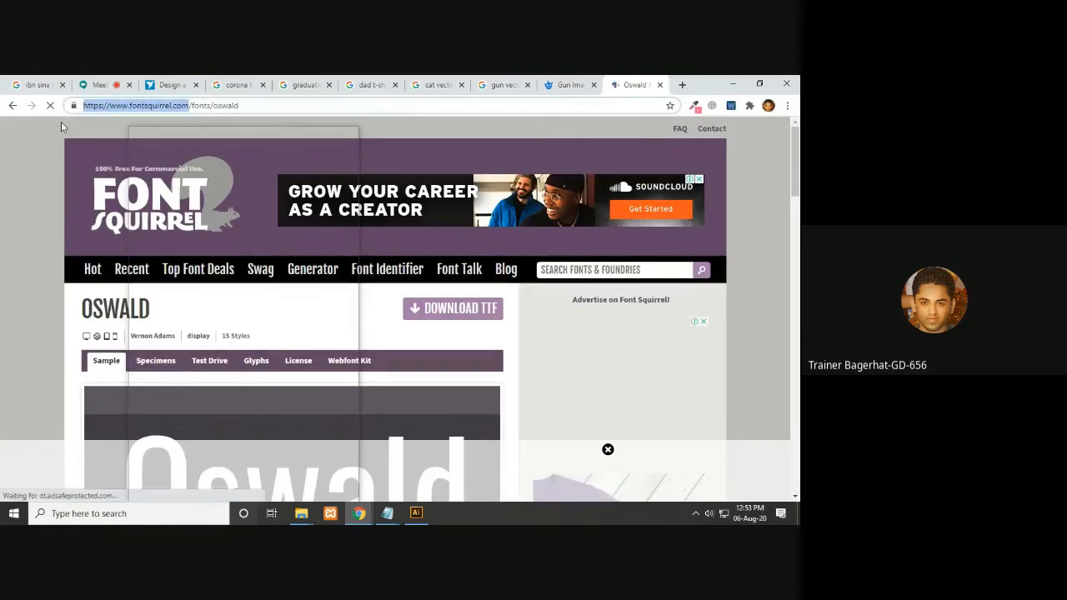
click(93, 85)
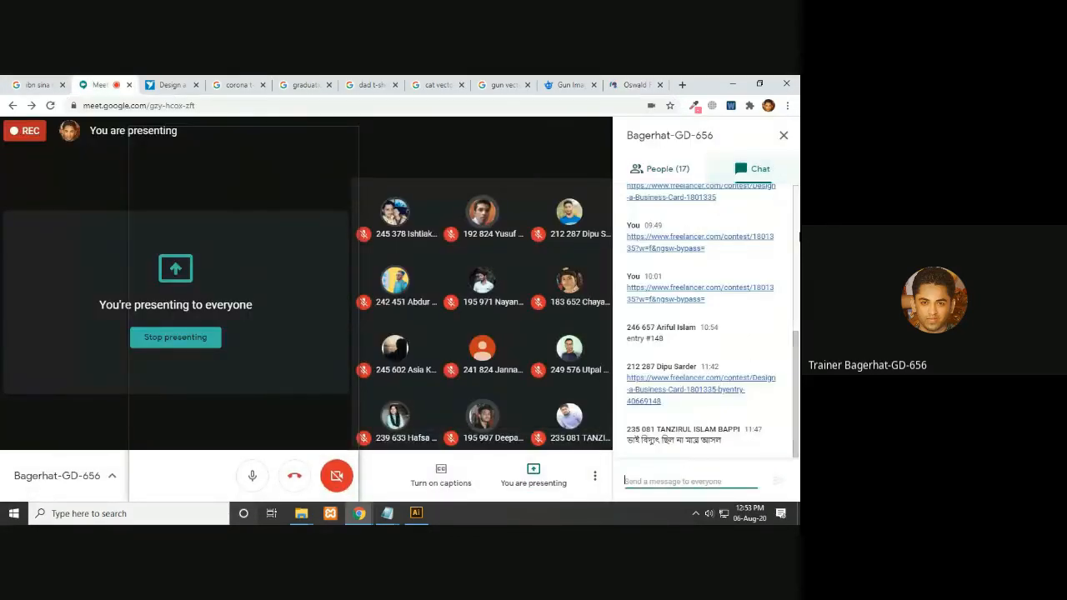
click(708, 480)
key(ctrl+v)
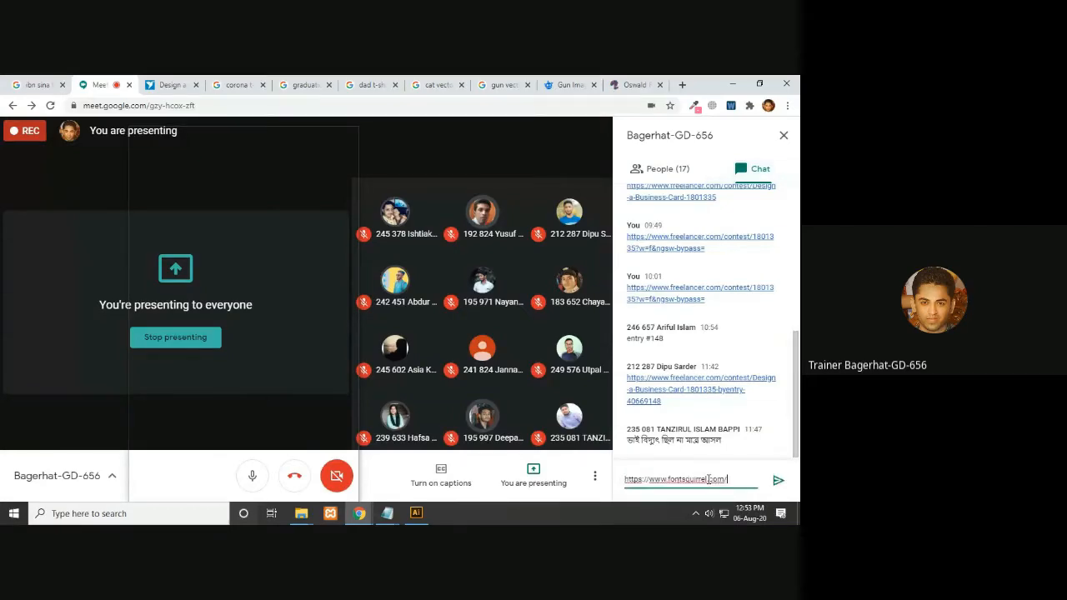
key(Return)
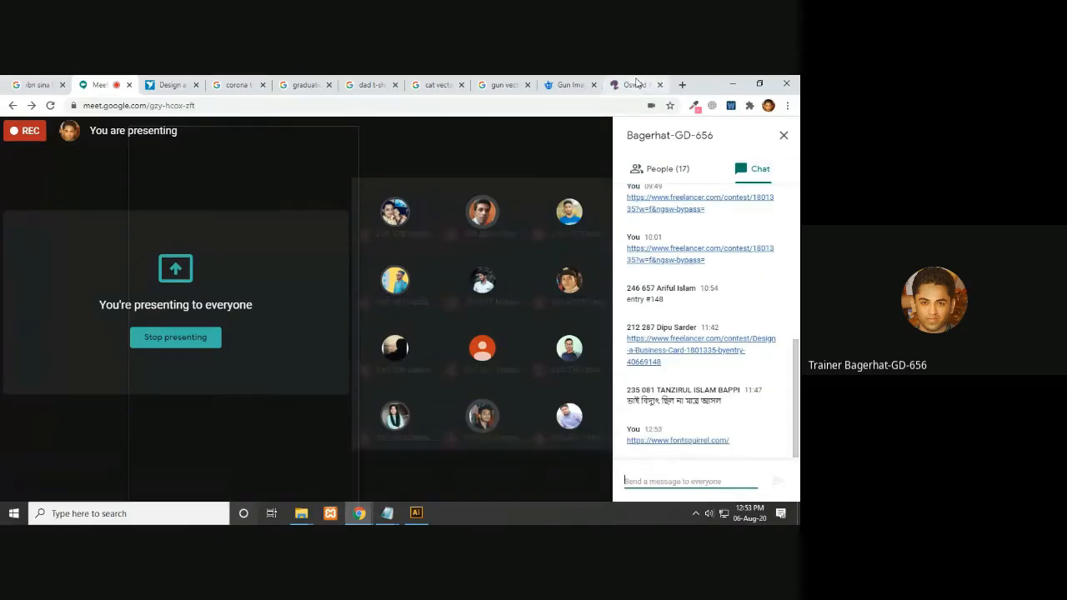
- Return to the Oswald font page and examine the listed font styles, from ExtraLight down to Stencil
click(635, 85)
scroll(395, 309, down, 7)
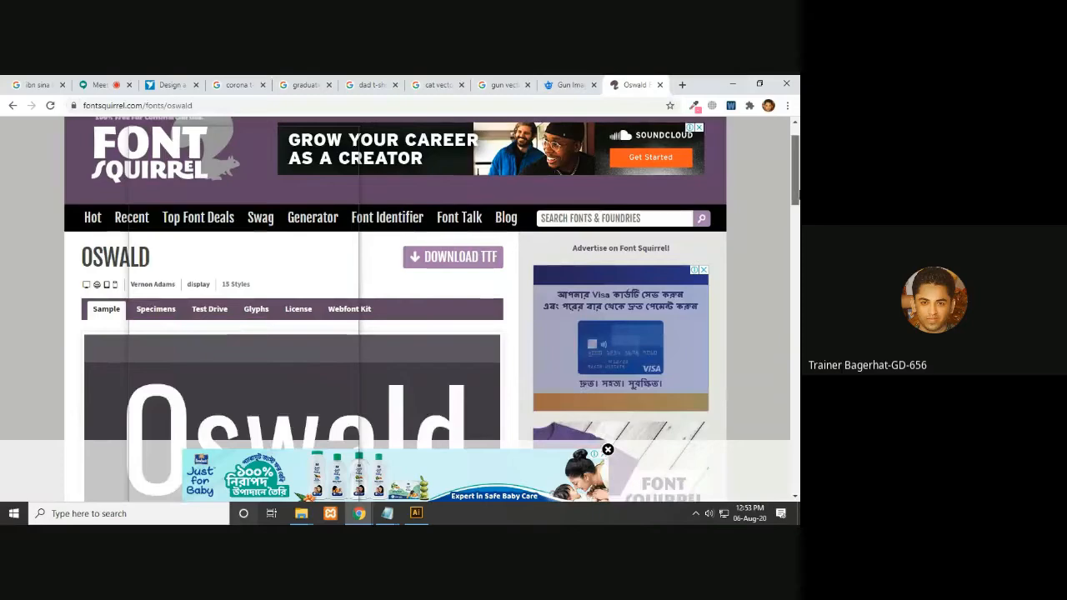
scroll(291, 309, down, 3)
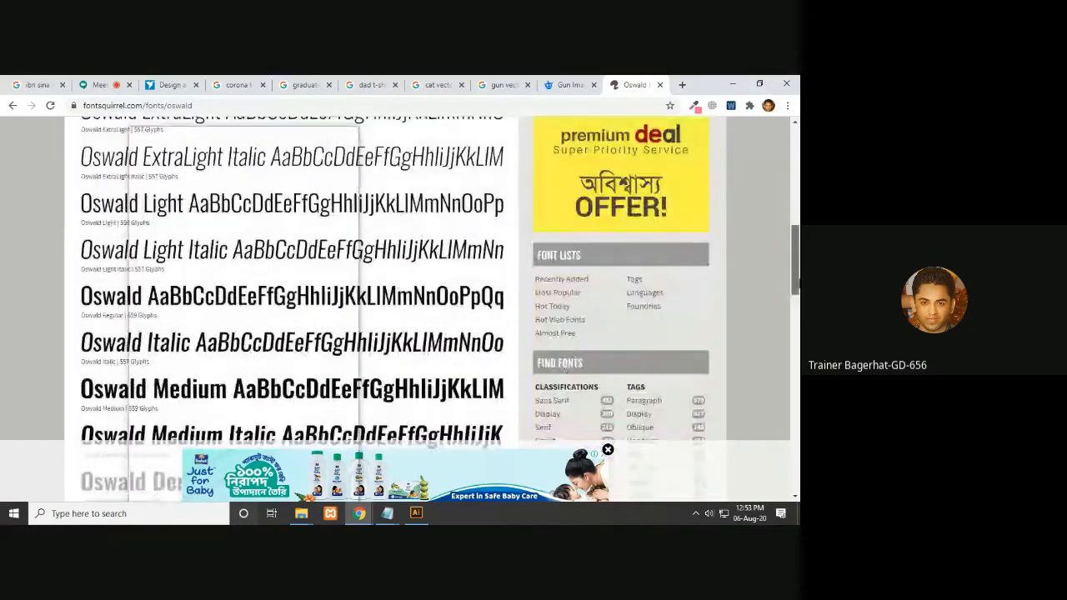
scroll(649, 496, down, 10)
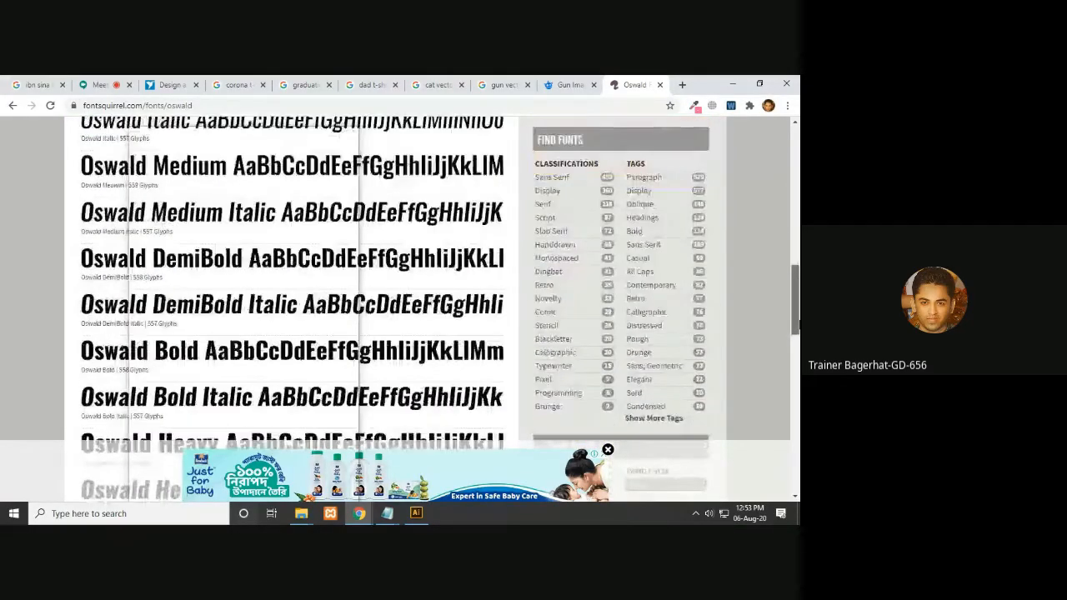
drag(796, 342, 799, 170)
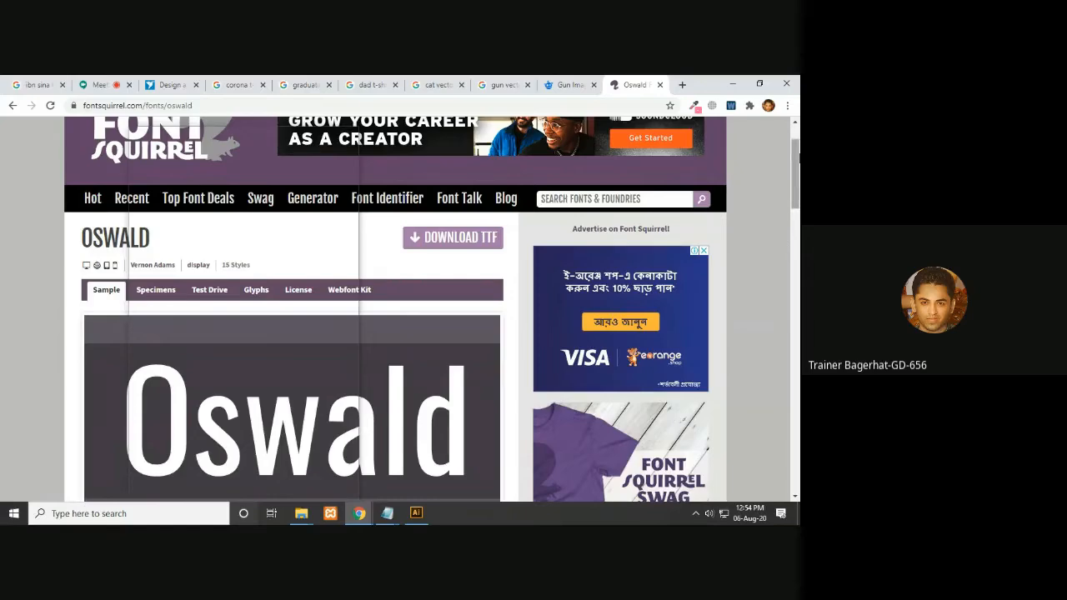
drag(797, 170, 797, 171)
scroll(797, 185, down, 3)
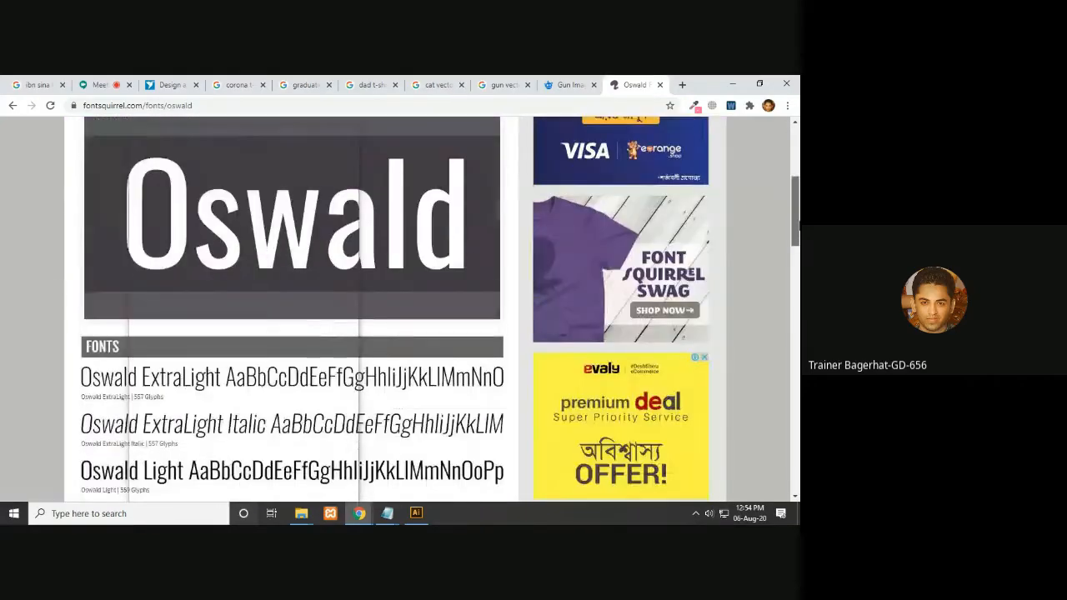
scroll(240, 399, down, 3)
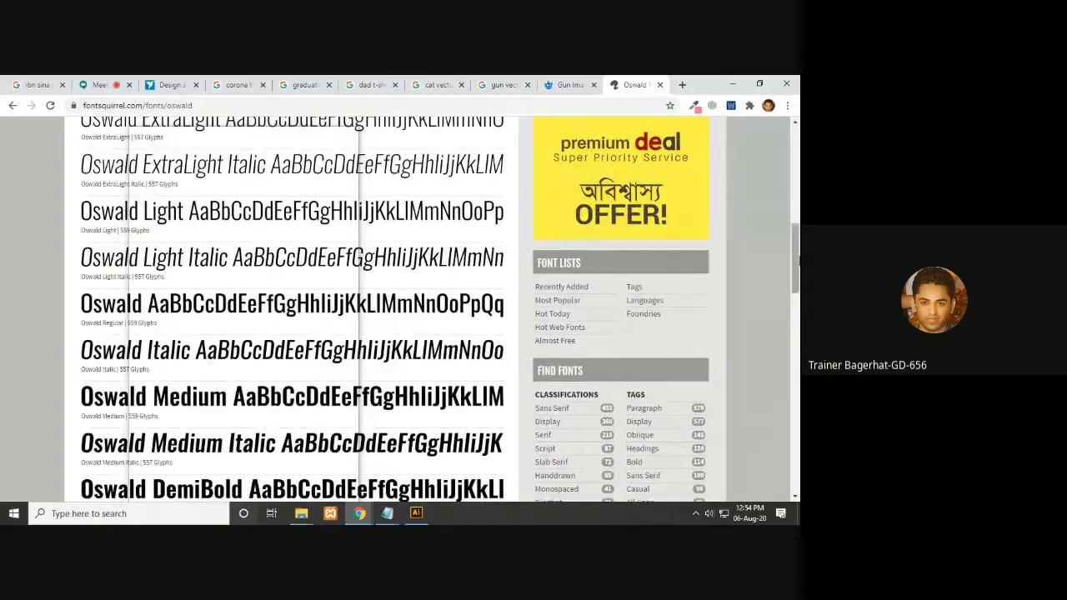
drag(798, 244, 798, 354)
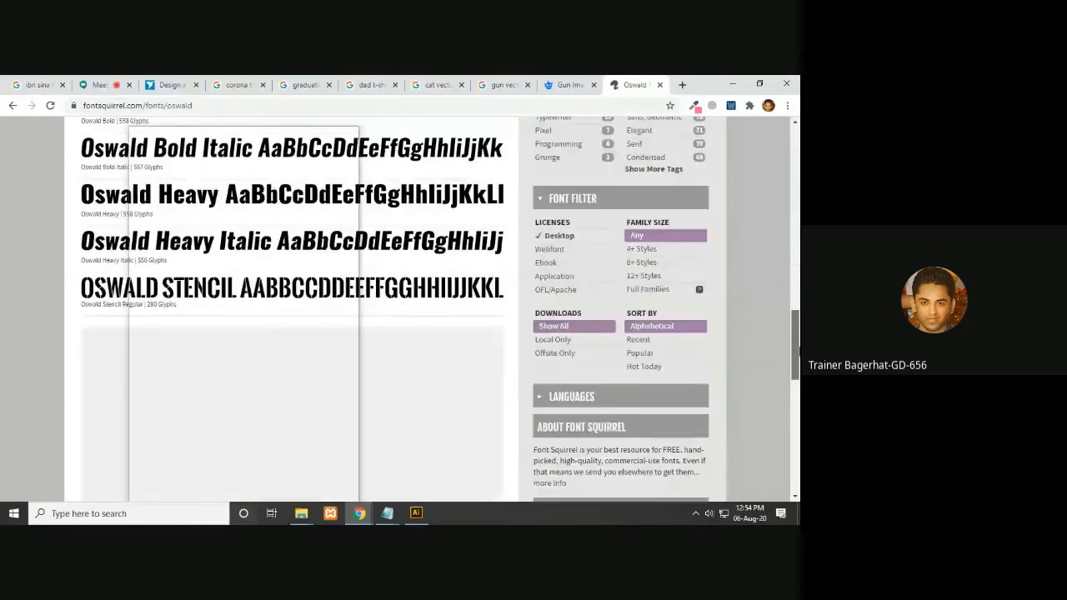
drag(798, 352, 786, 141)
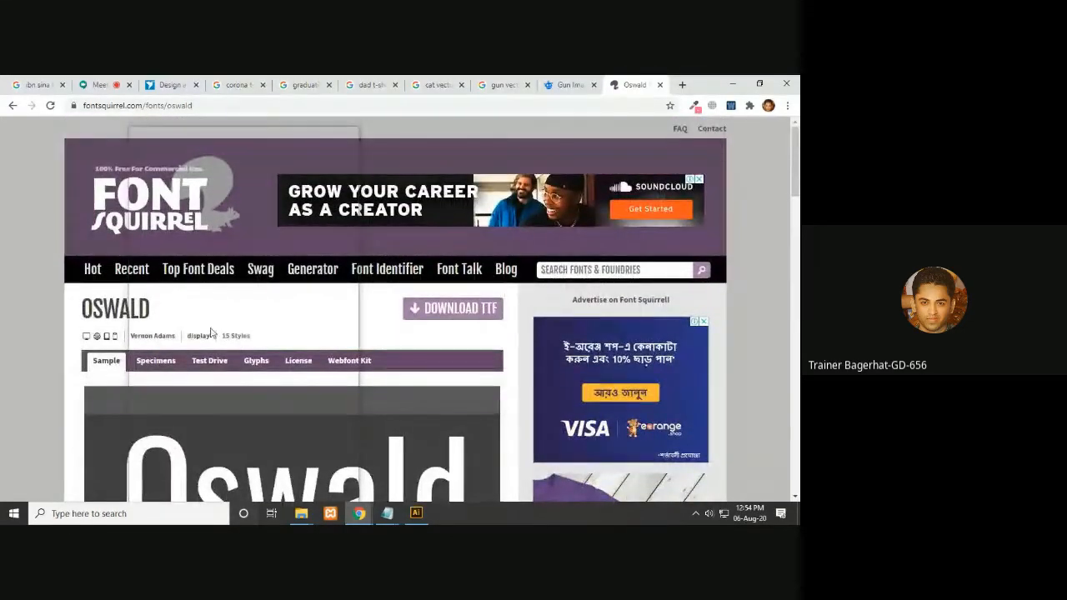
- Download the Oswald TTF package and extract oswald.zip within the Downloads folder
click(457, 311)
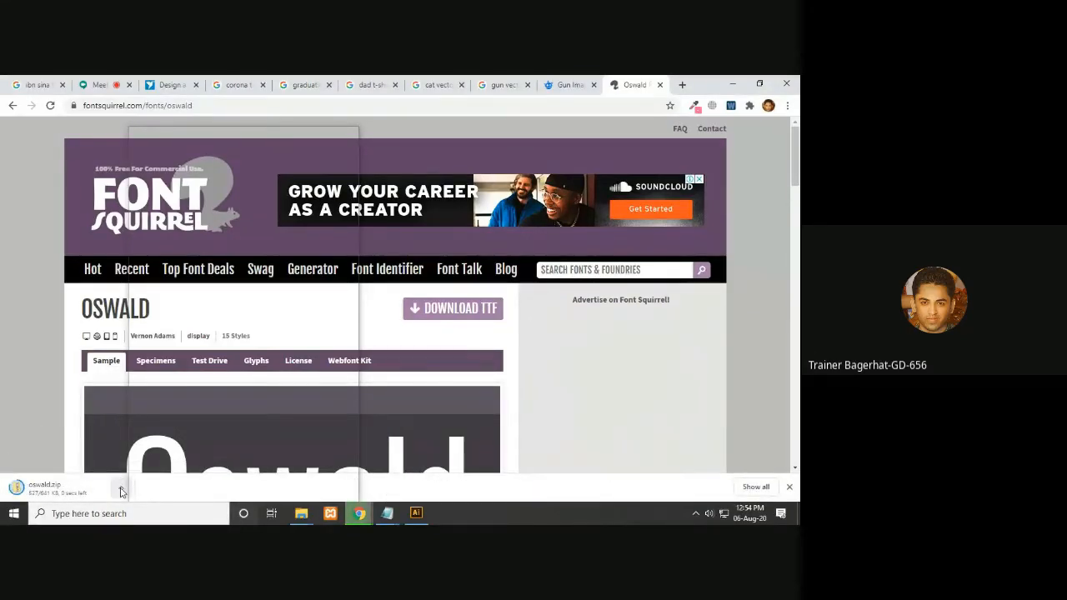
click(121, 492)
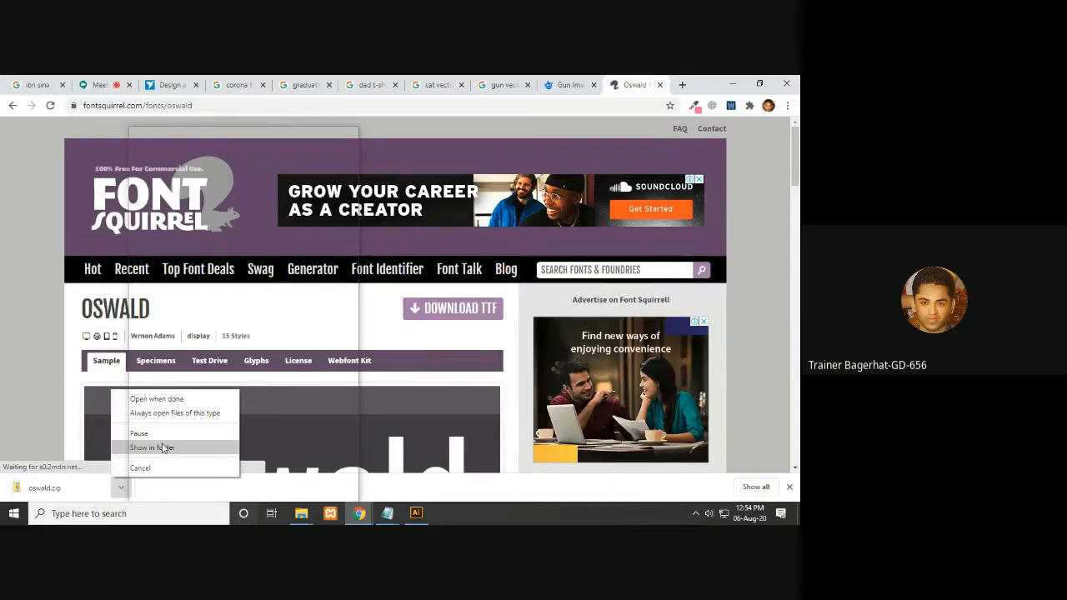
click(160, 446)
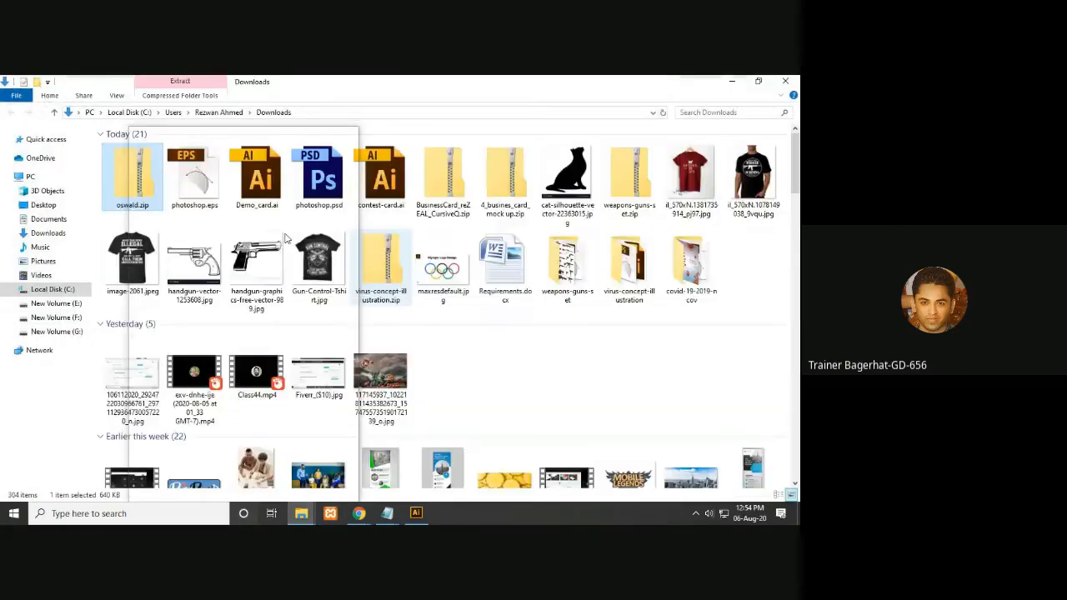
right_click(130, 191)
click(179, 257)
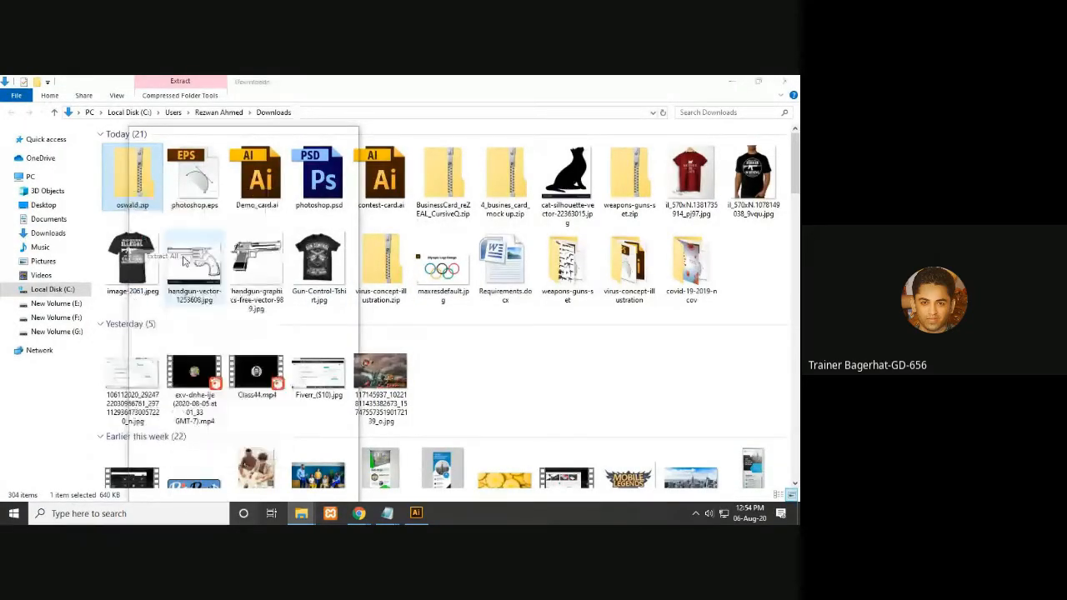
click(505, 407)
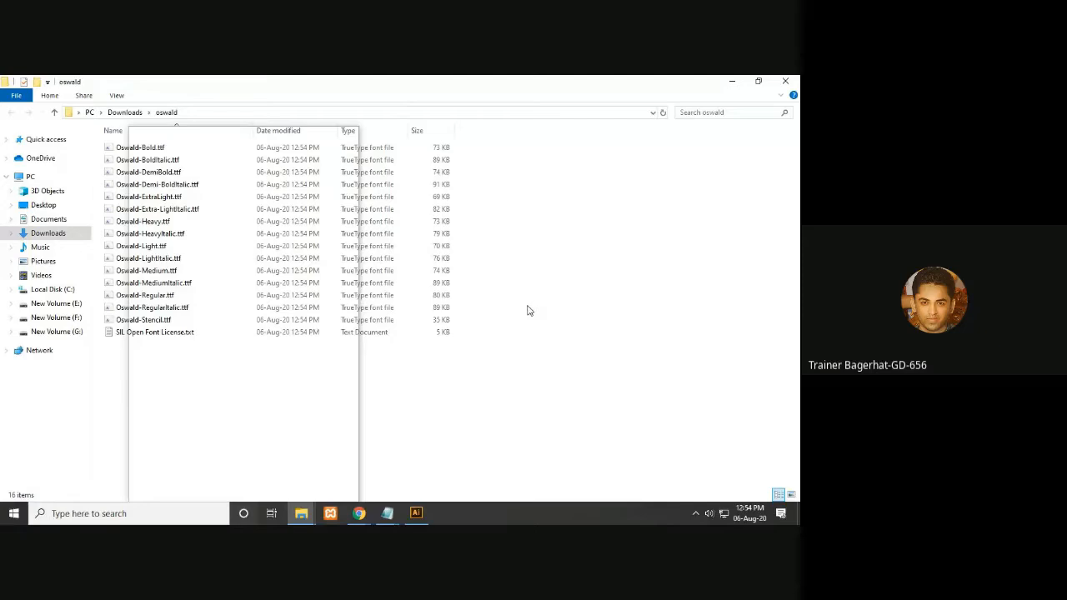
- Search Windows for the Control Panel, show all its items as icons and open the Fonts folder
click(148, 515)
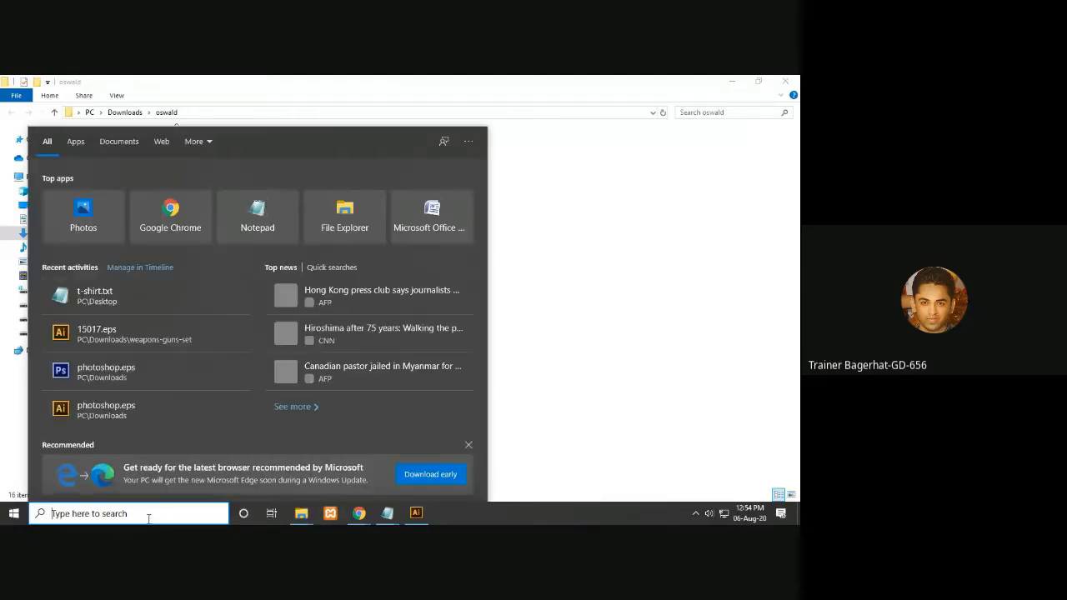
text(CAN)
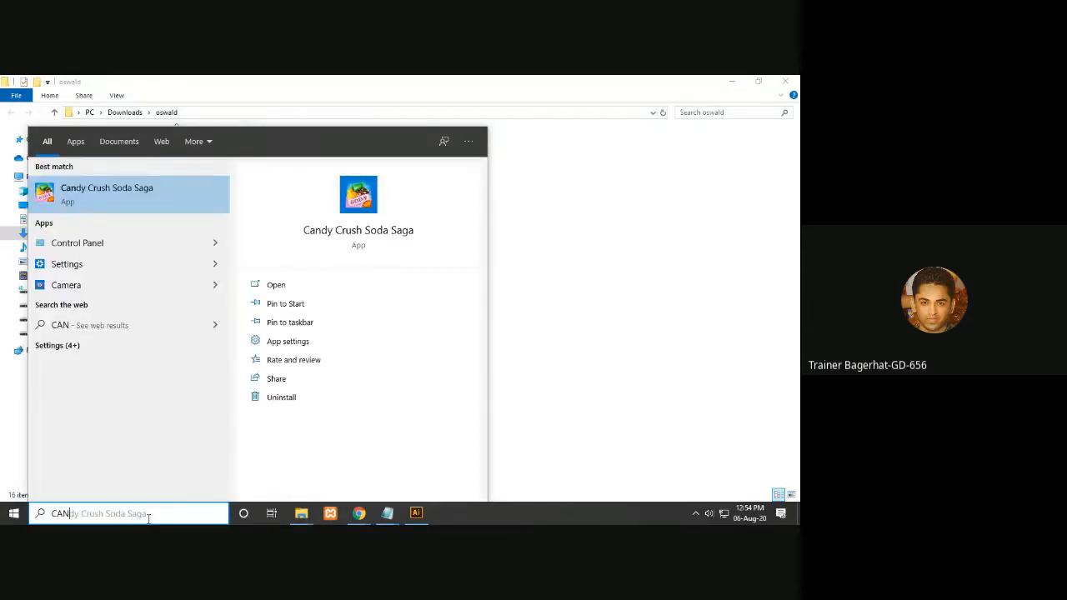
key(BackSpace)
key(BackSpace)
text(ON)
click(116, 200)
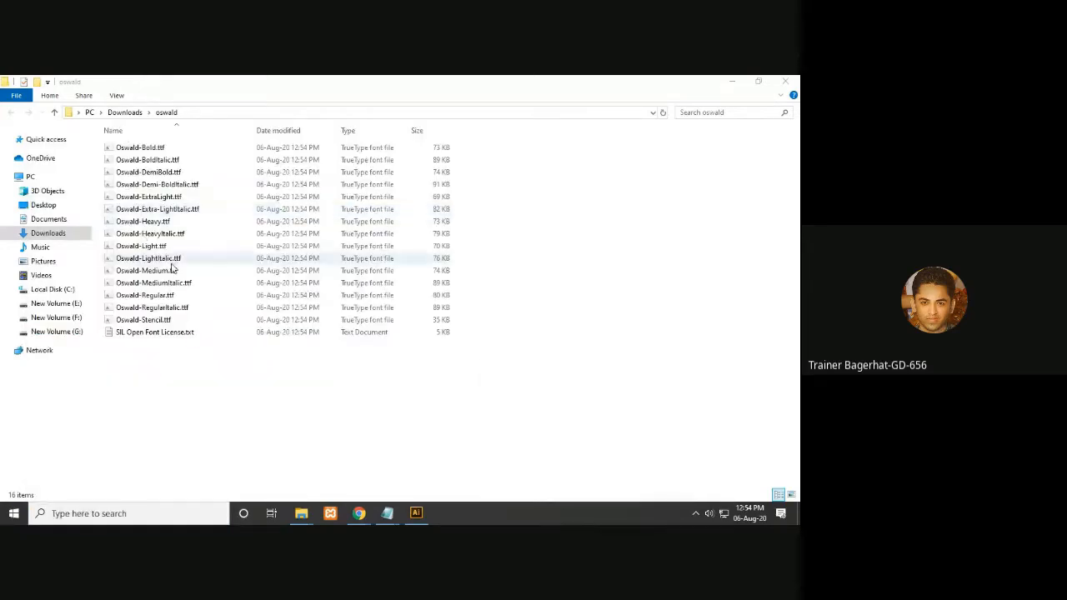
click(727, 128)
click(765, 178)
click(26, 214)
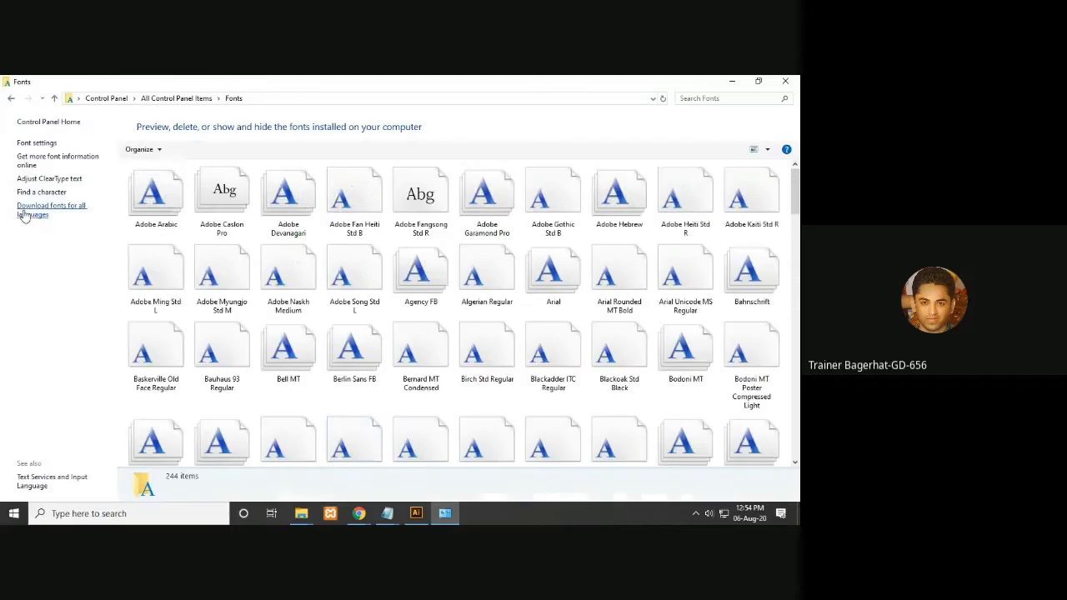
- Copy all the Oswald .ttf files from the extracted oswald folder into the system Fonts folder and close it
click(305, 518)
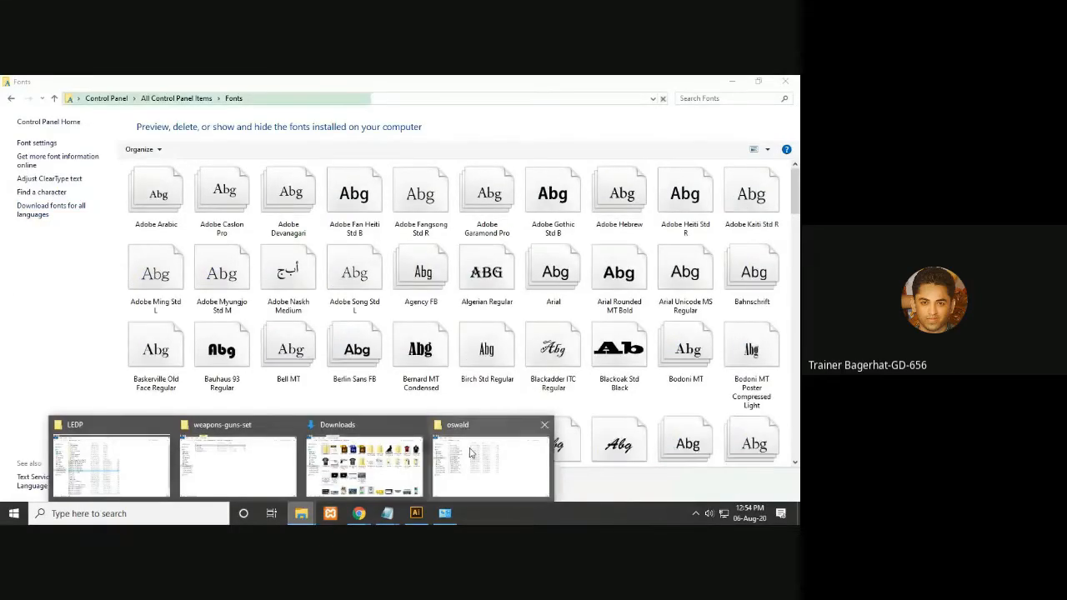
click(492, 459)
click(145, 336)
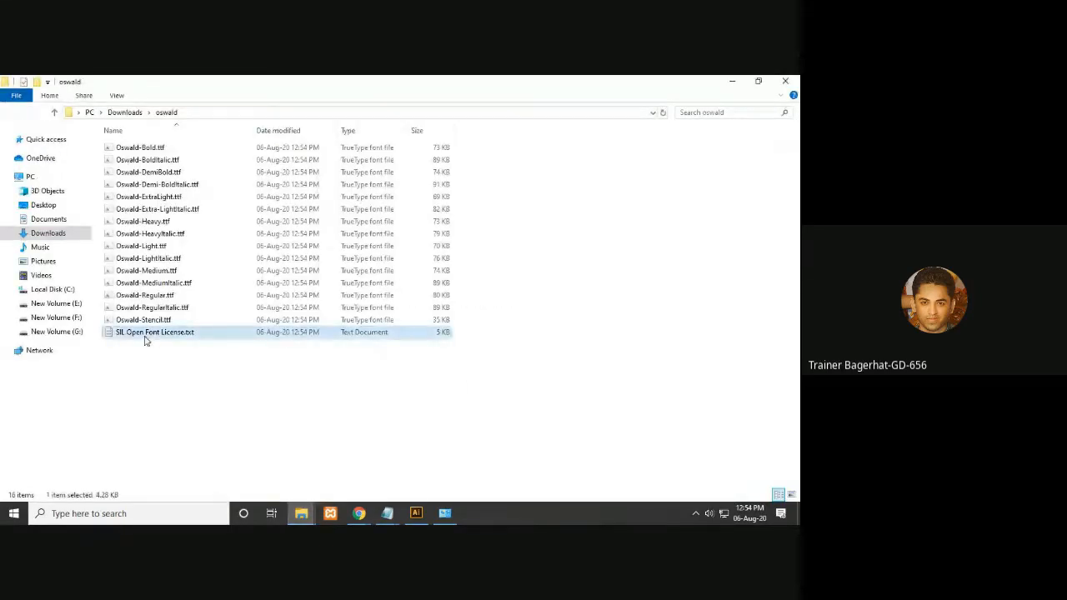
drag(456, 325, 319, 137)
drag(330, 274, 479, 325)
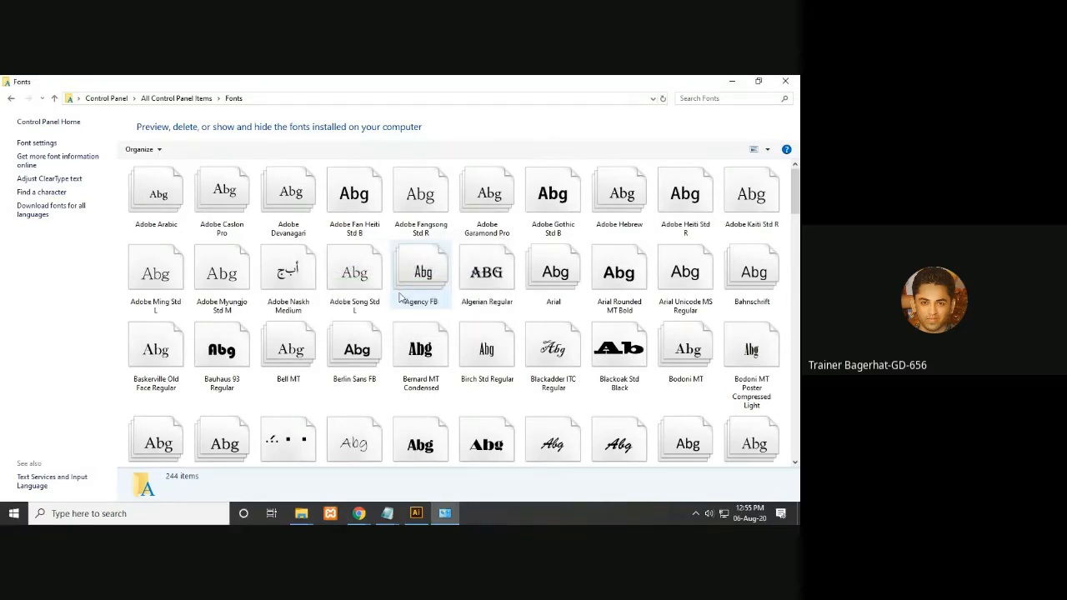
click(785, 81)
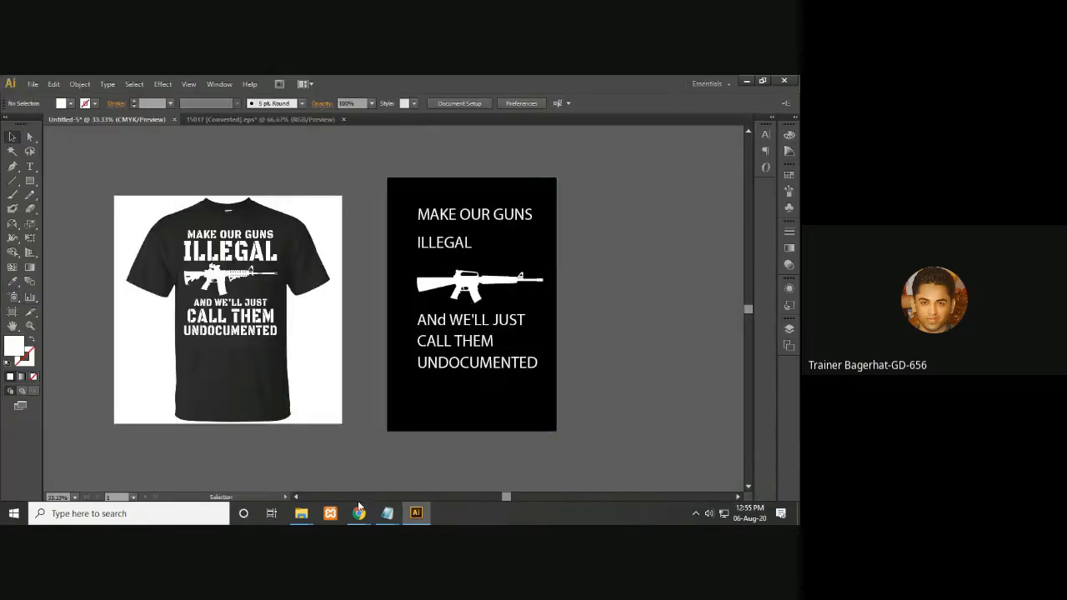
- Set the font of the MAKE OUR GUNS line to Oswald
click(474, 215)
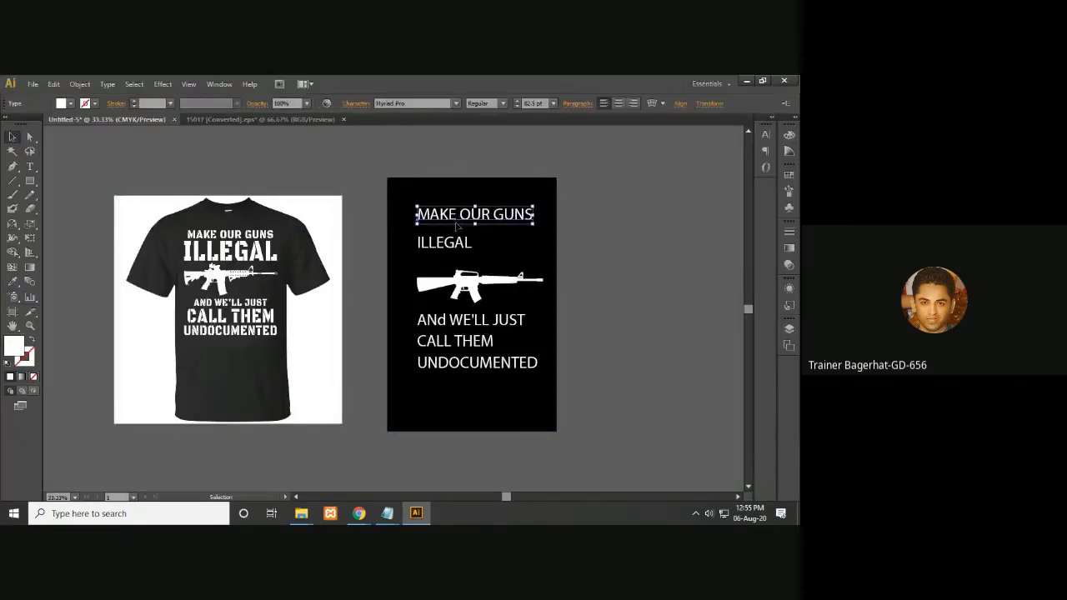
click(29, 167)
triple_click(494, 215)
click(415, 104)
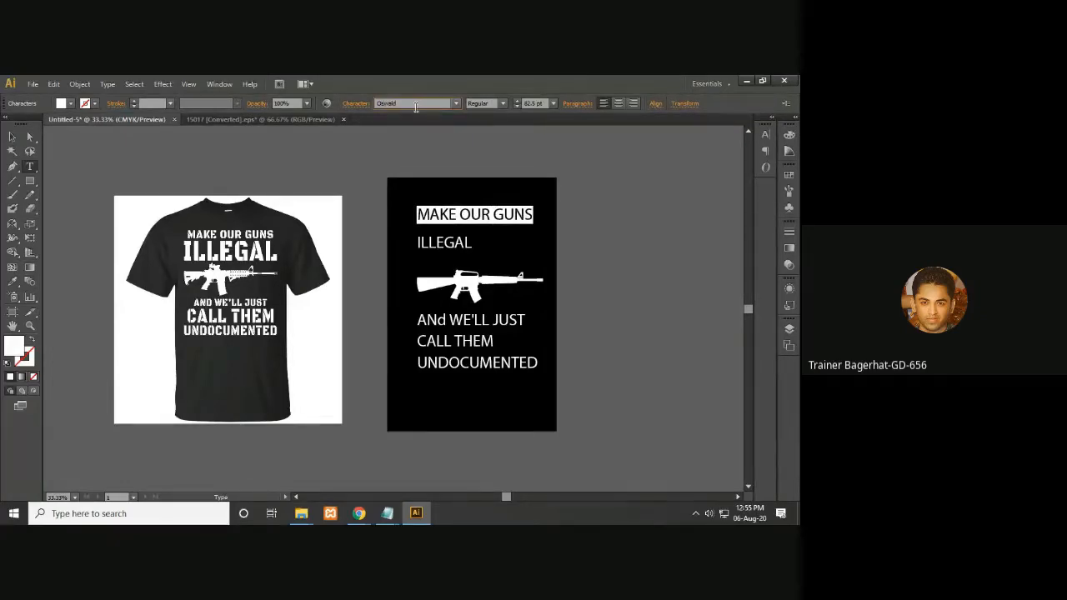
text(Oswald)
click(456, 104)
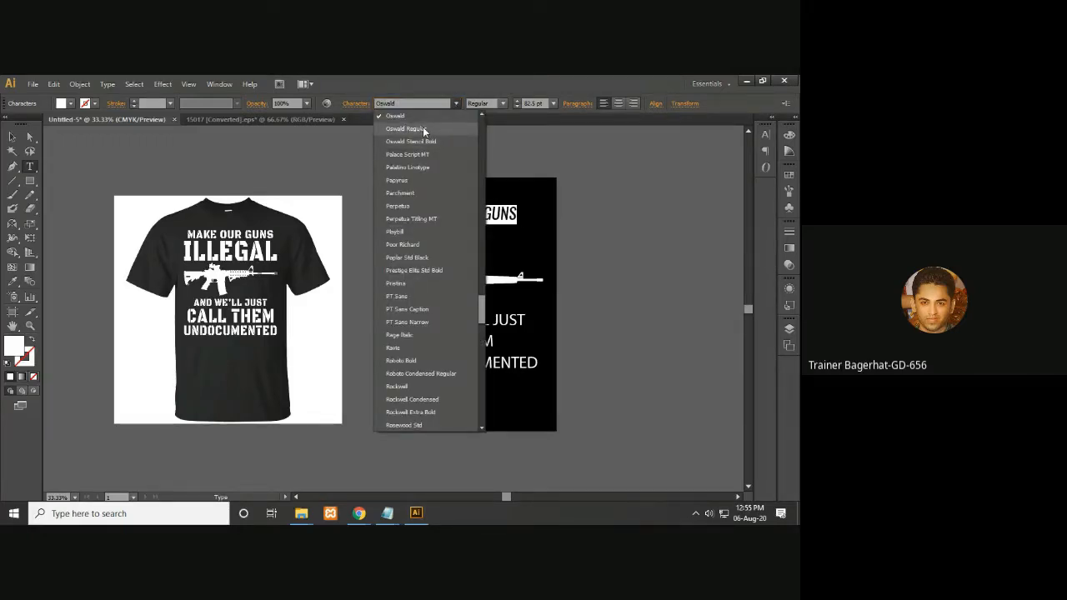
click(411, 106)
click(437, 103)
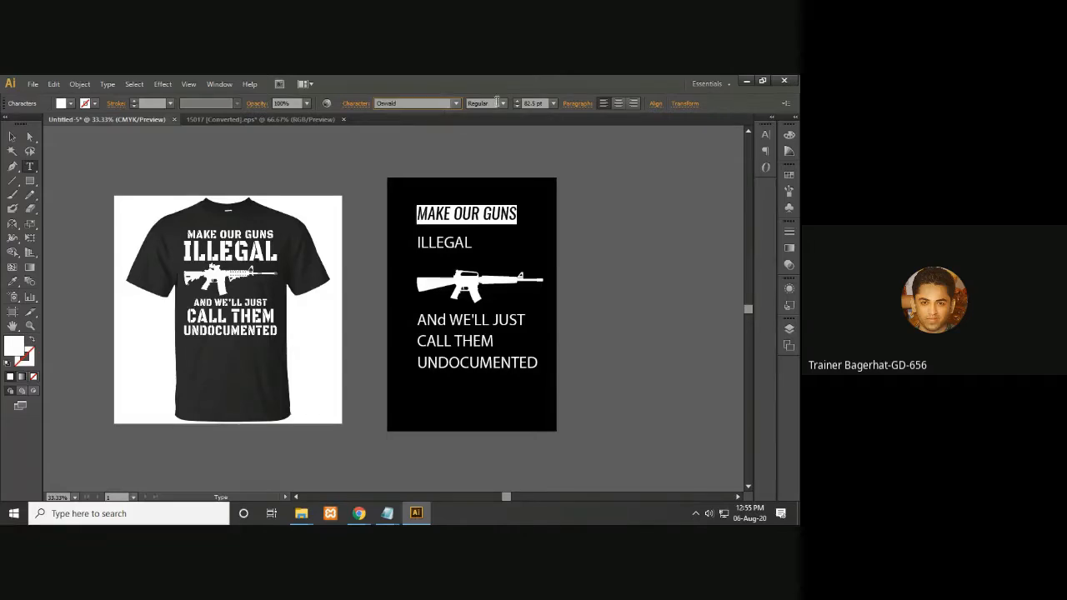
click(501, 103)
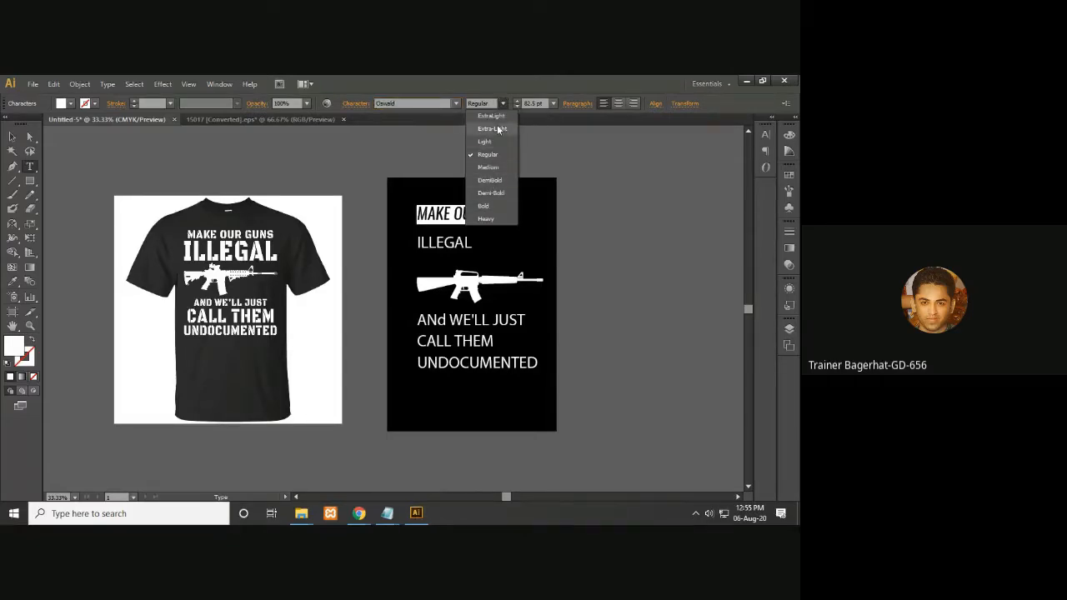
click(538, 75)
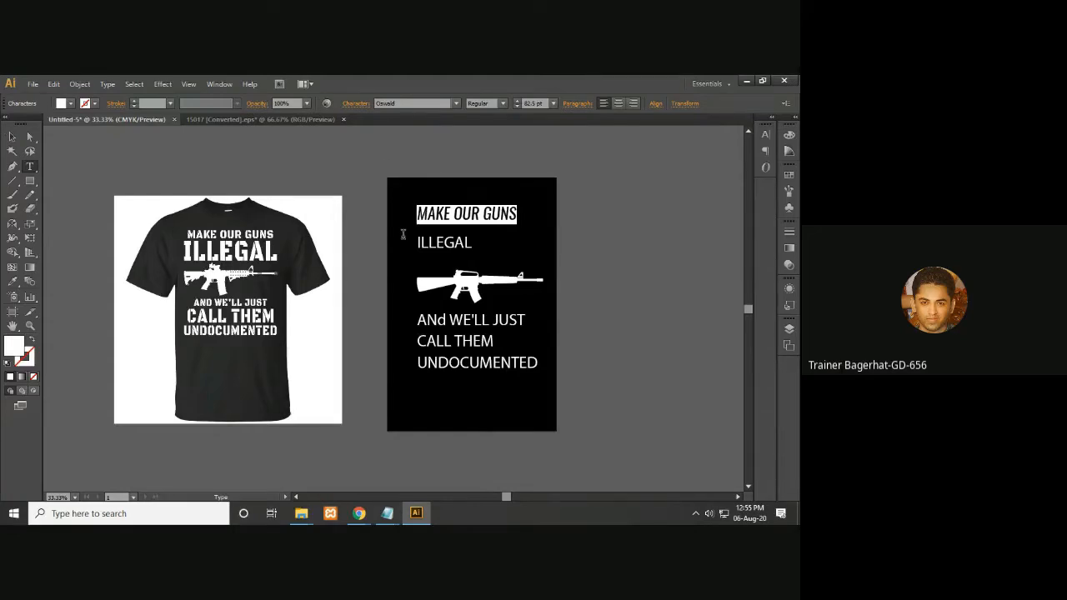
- Try the Oswald styles ExtraLight, Extra-Light, Light, Regular and Medium in turn on the MAKE OUR GUNS line
click(503, 103)
click(500, 116)
click(502, 103)
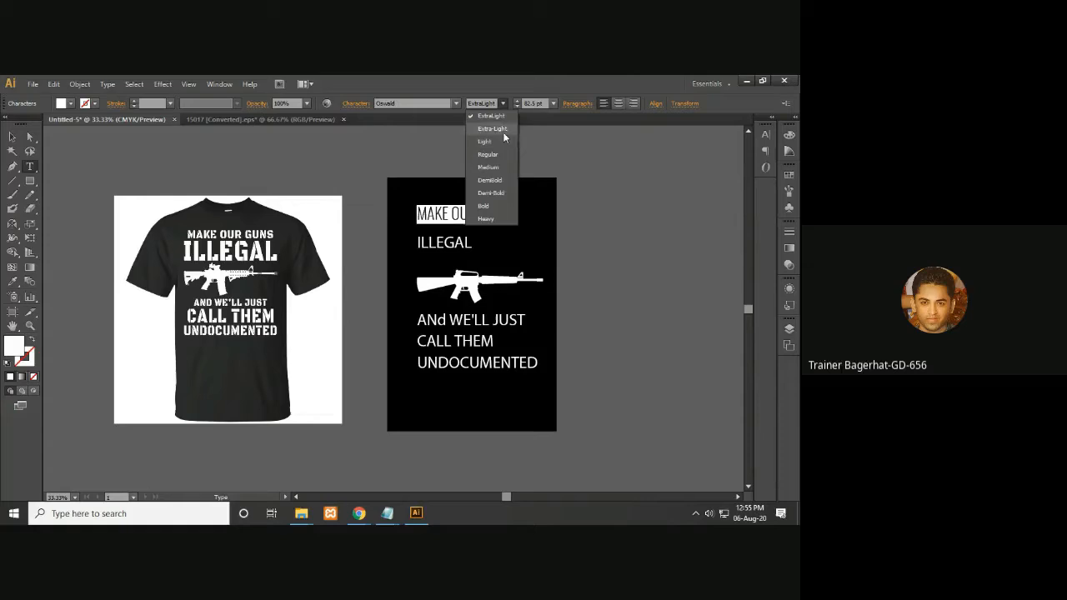
click(503, 132)
click(503, 104)
click(502, 136)
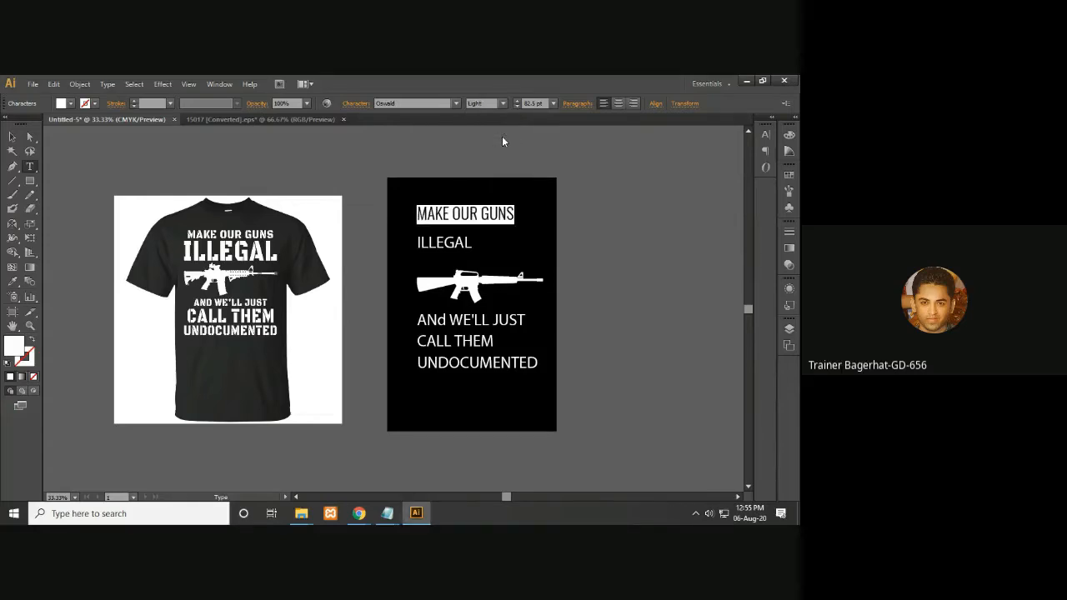
click(503, 104)
click(500, 153)
click(508, 104)
click(491, 167)
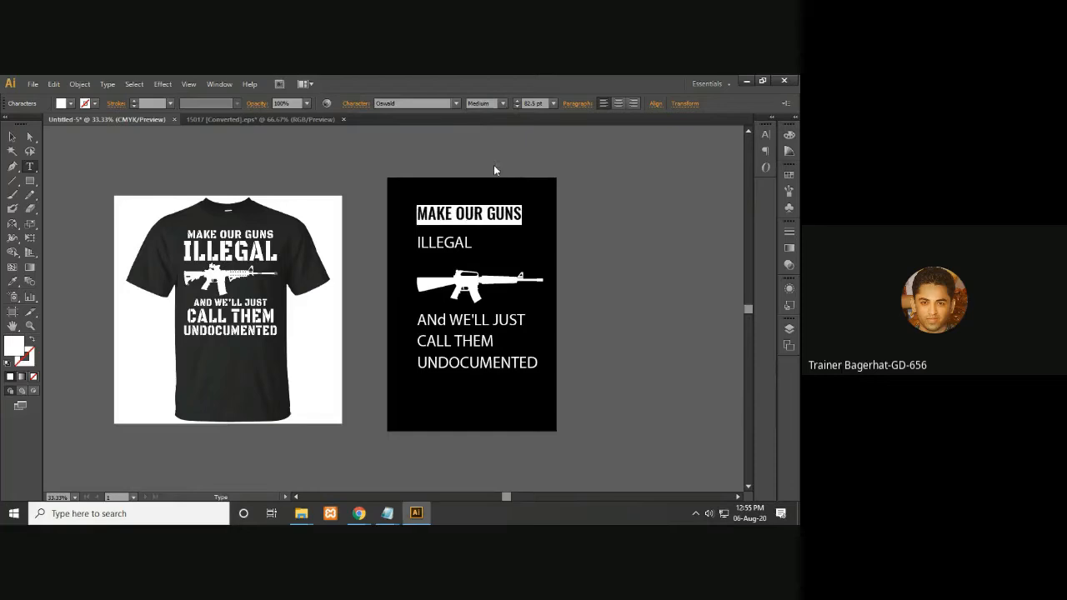
- Try the heavier Oswald styles DemiBold, Demi-Bold, Bold and Heavy in turn on the MAKE OUR GUNS line
click(504, 104)
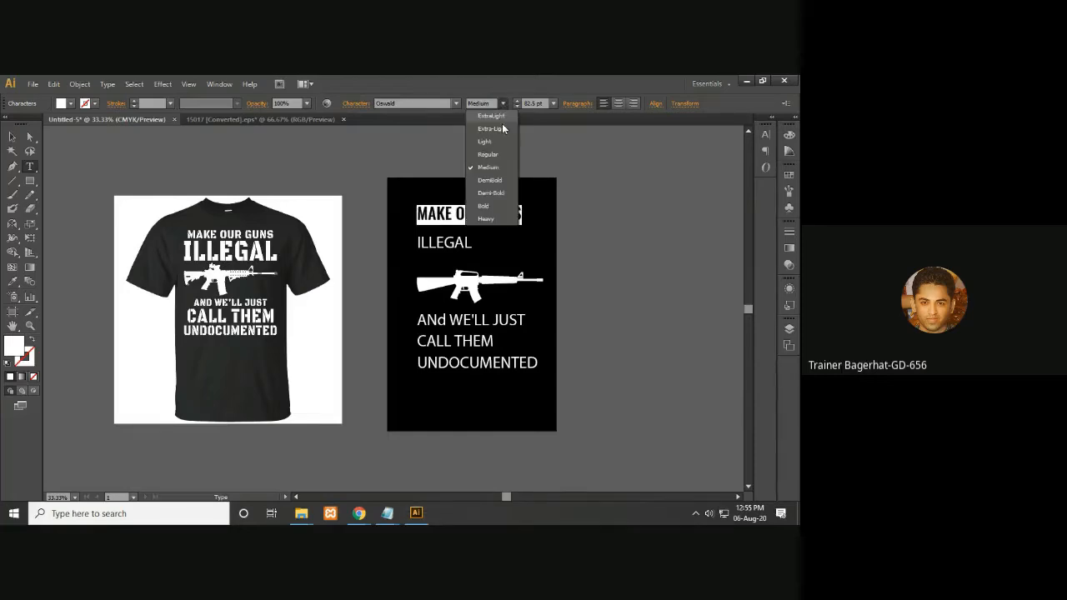
click(503, 177)
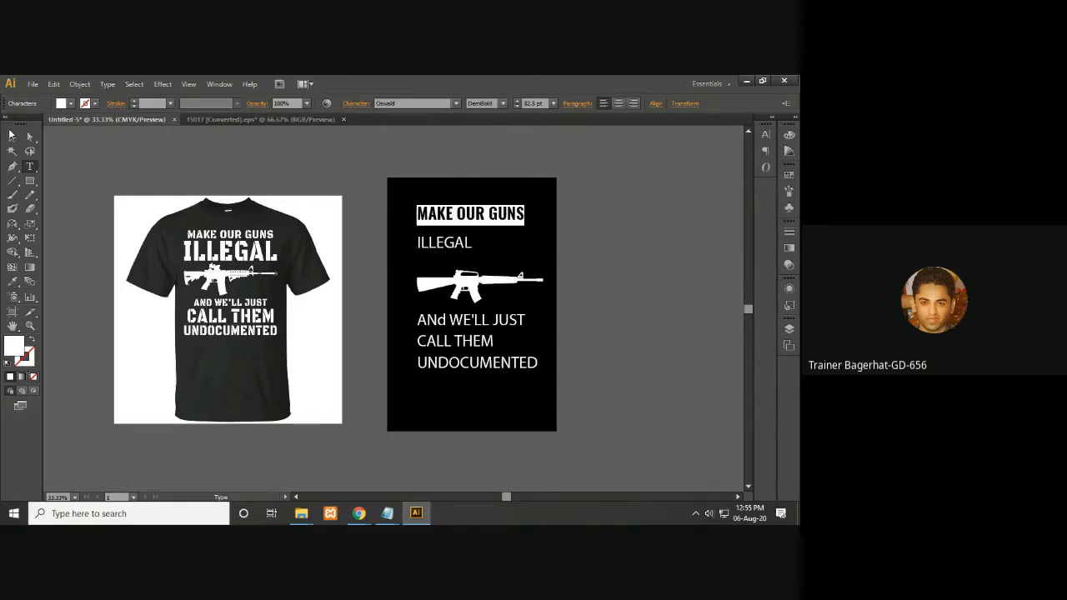
click(95, 158)
double_click(455, 213)
drag(455, 213, 523, 214)
click(503, 103)
click(492, 187)
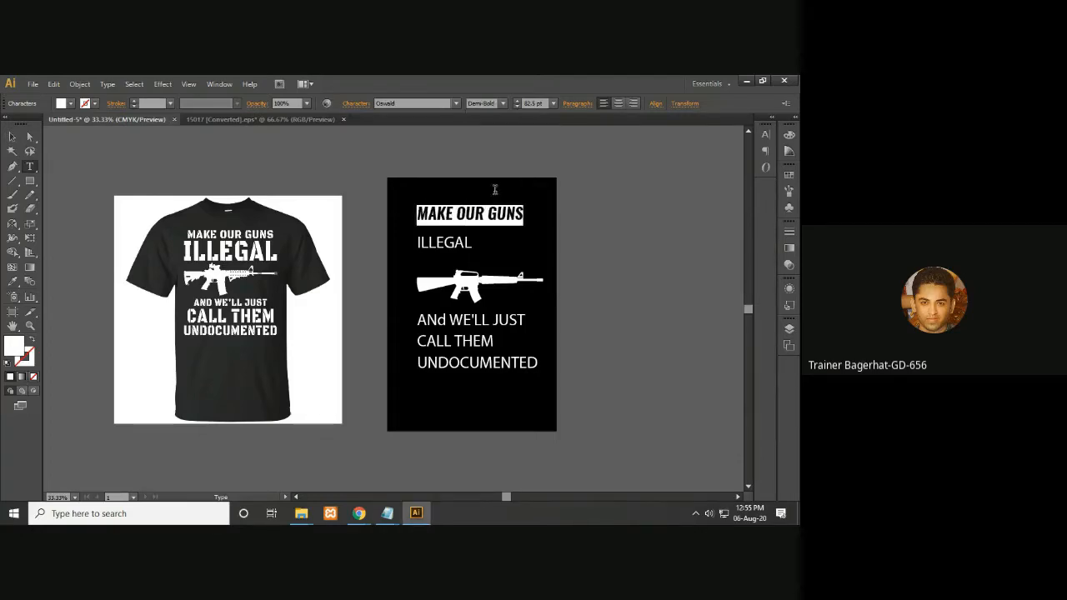
click(505, 106)
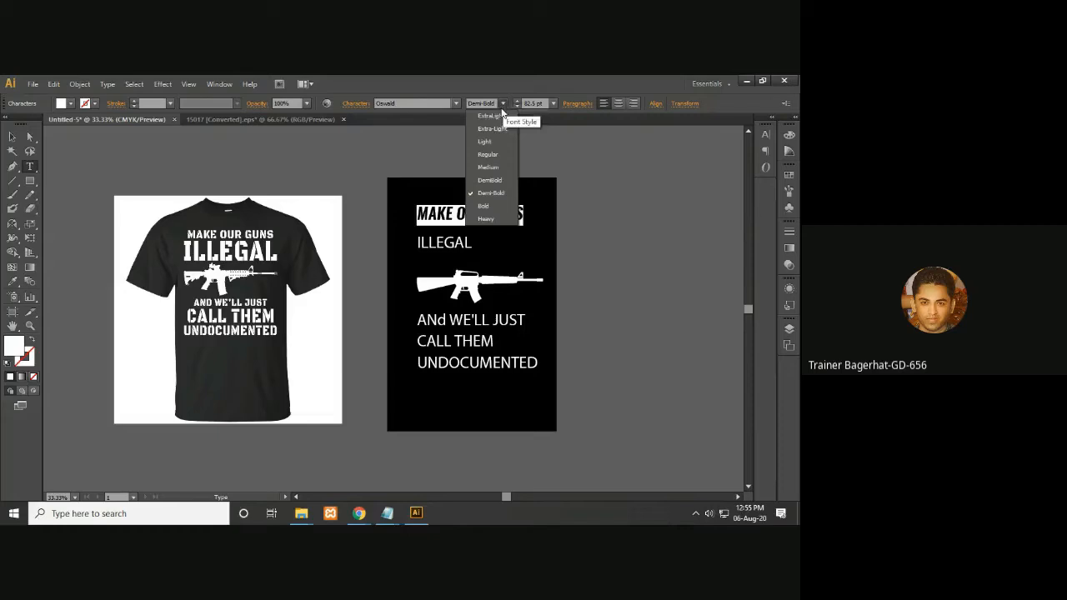
click(489, 198)
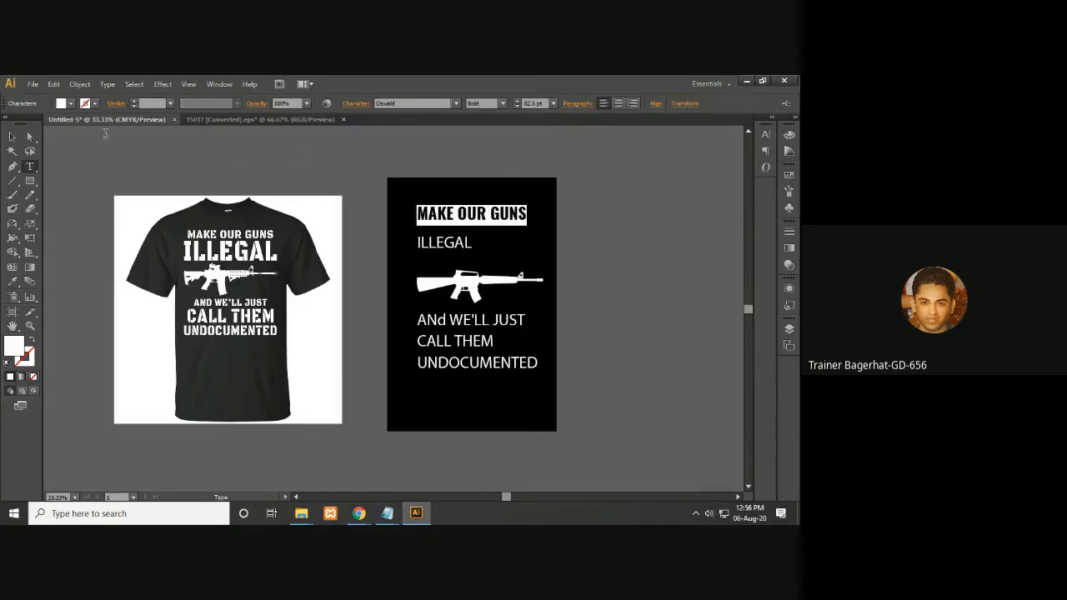
click(503, 104)
click(489, 210)
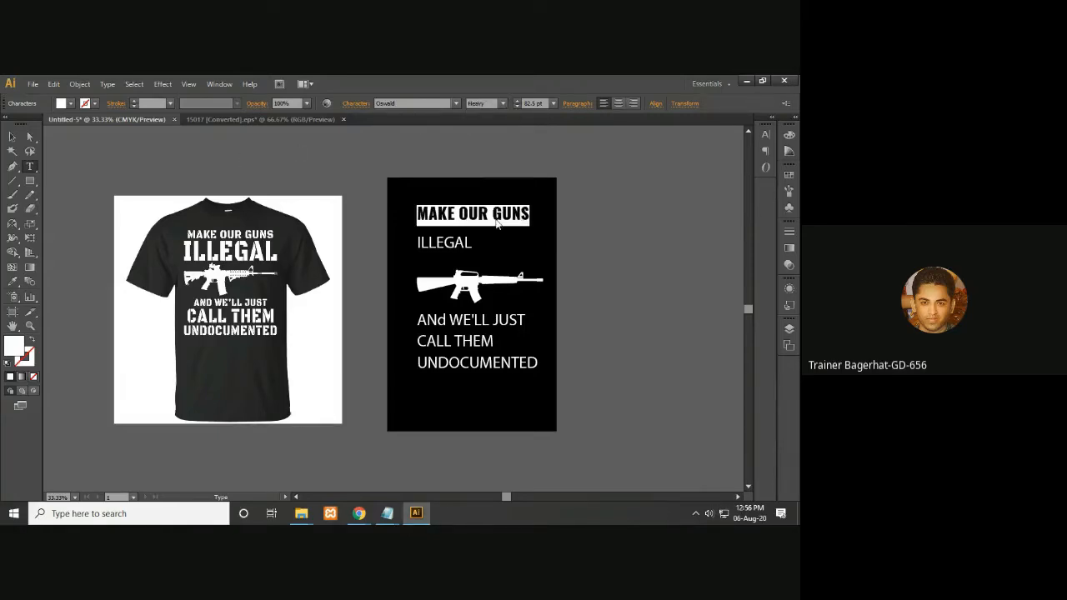
click(13, 136)
click(178, 164)
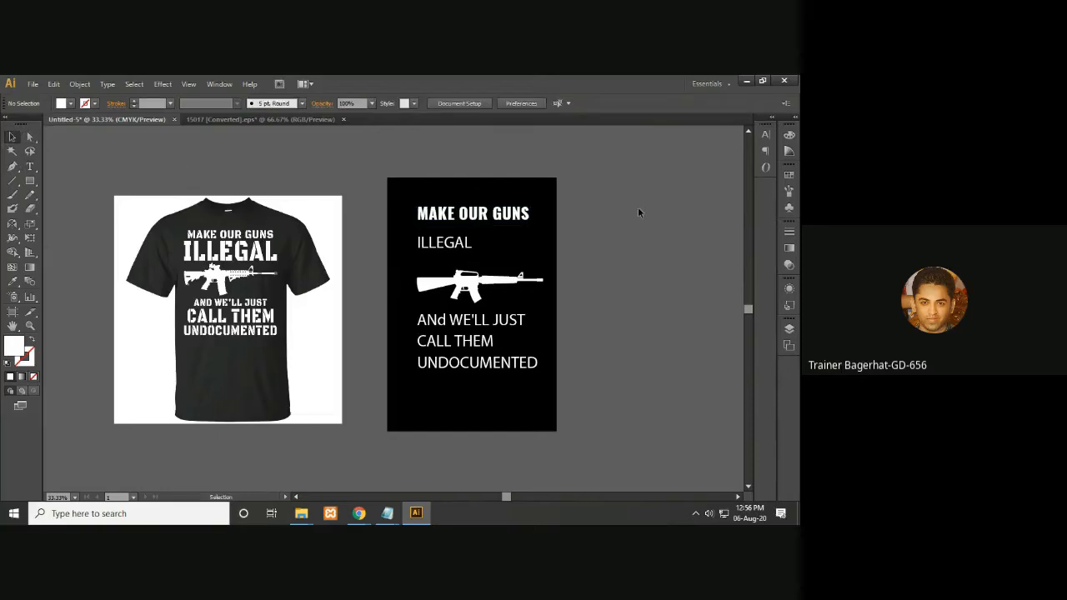
- Try the separate font families Oswald Regular and Oswald Stencil Bold on the MAKE OUR GUNS line
click(475, 215)
click(28, 167)
triple_click(473, 214)
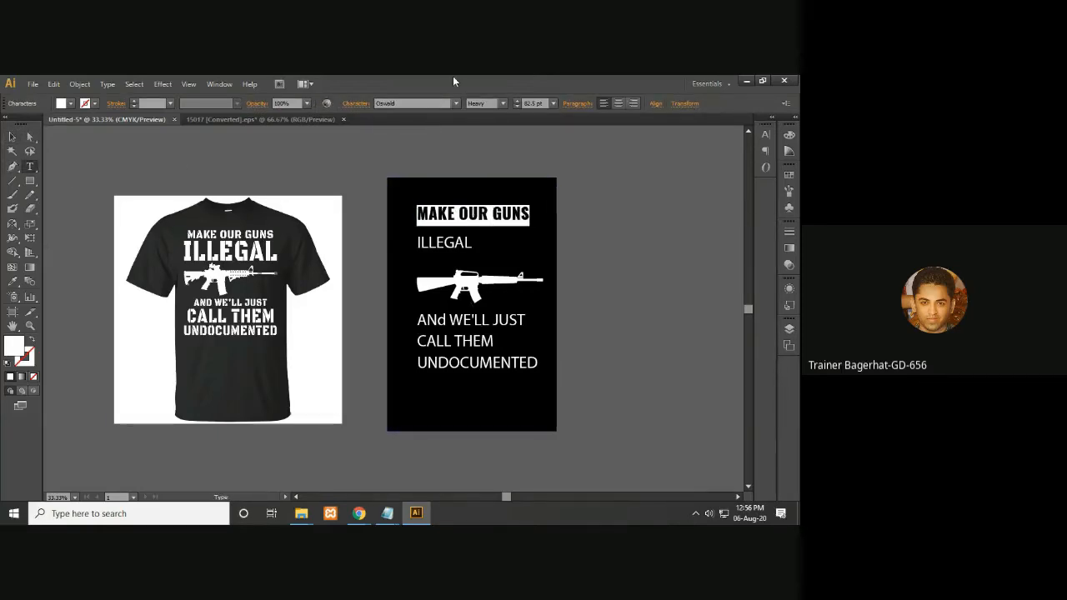
click(456, 103)
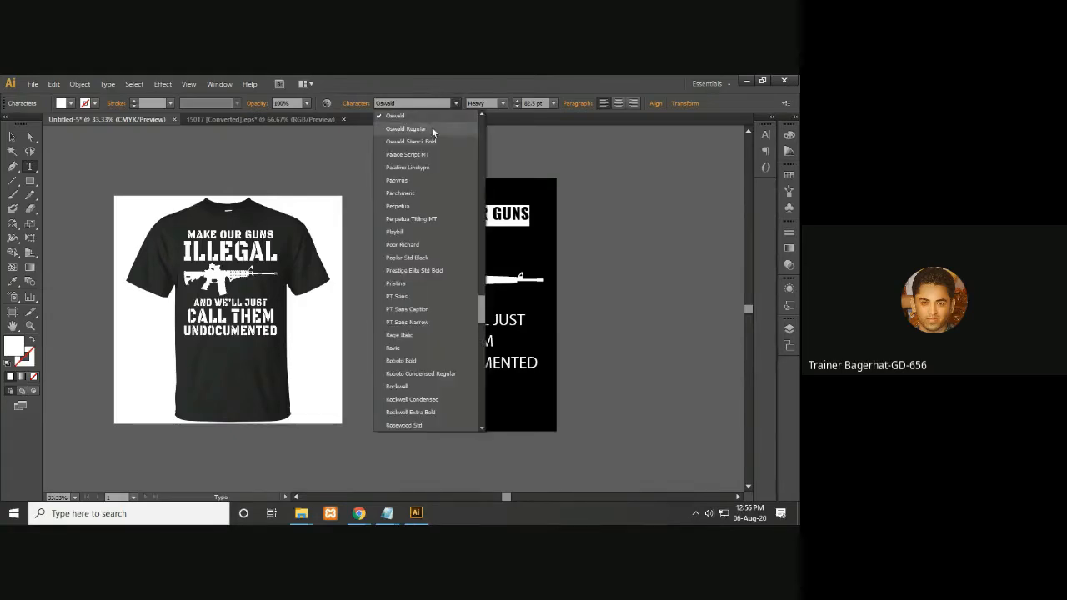
click(423, 130)
click(502, 103)
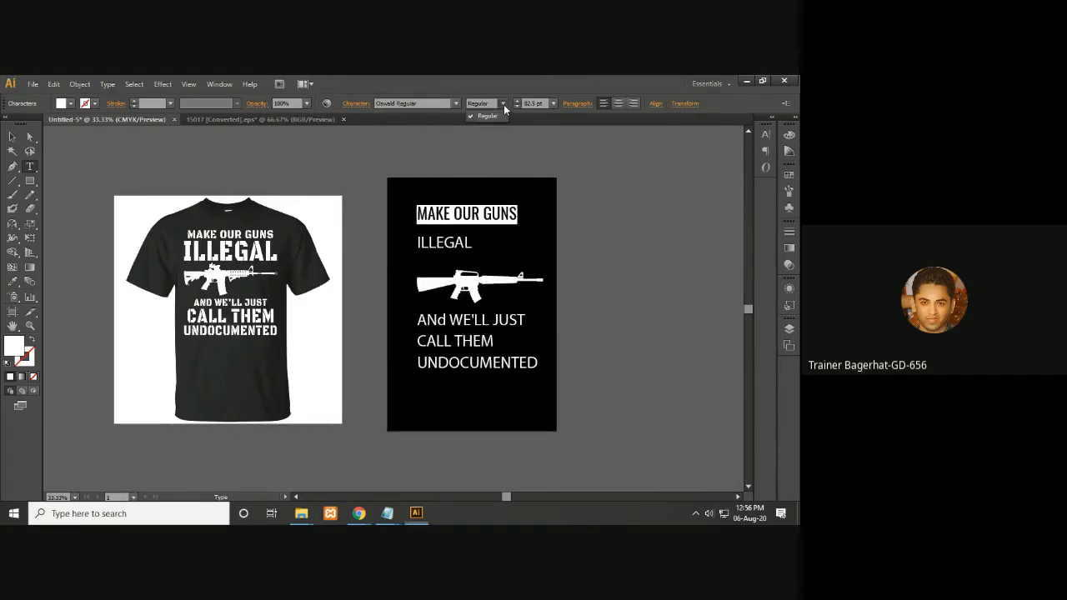
click(502, 103)
click(456, 104)
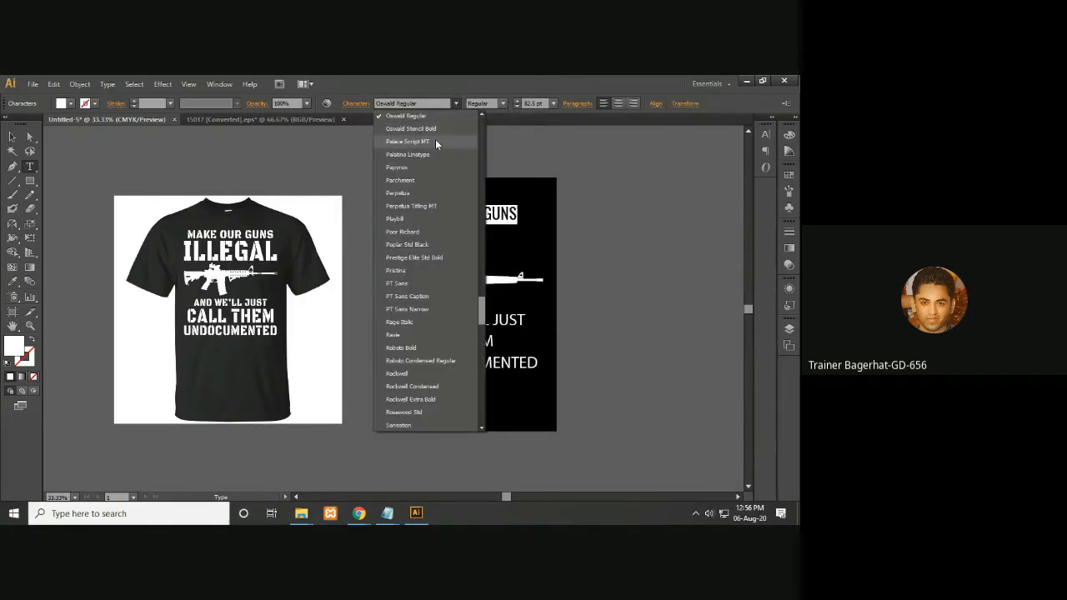
click(435, 131)
click(503, 103)
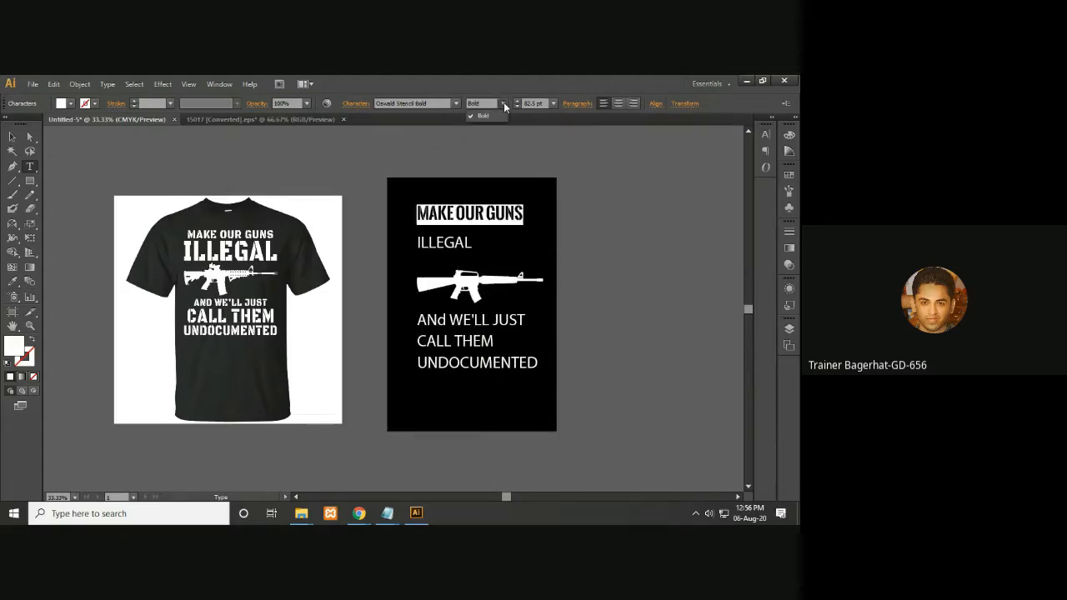
- Switch the MAKE OUR GUNS line back to the Oswald family, give it the DemiBold style and deselect it
click(457, 104)
click(457, 104)
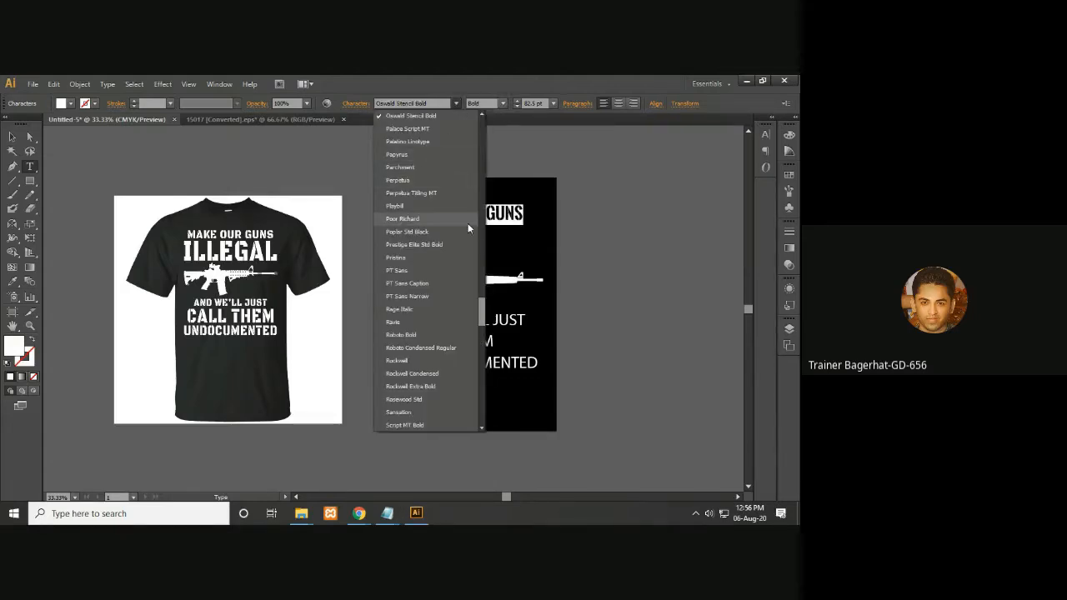
scroll(432, 104, up, 1)
scroll(430, 116, up, 2)
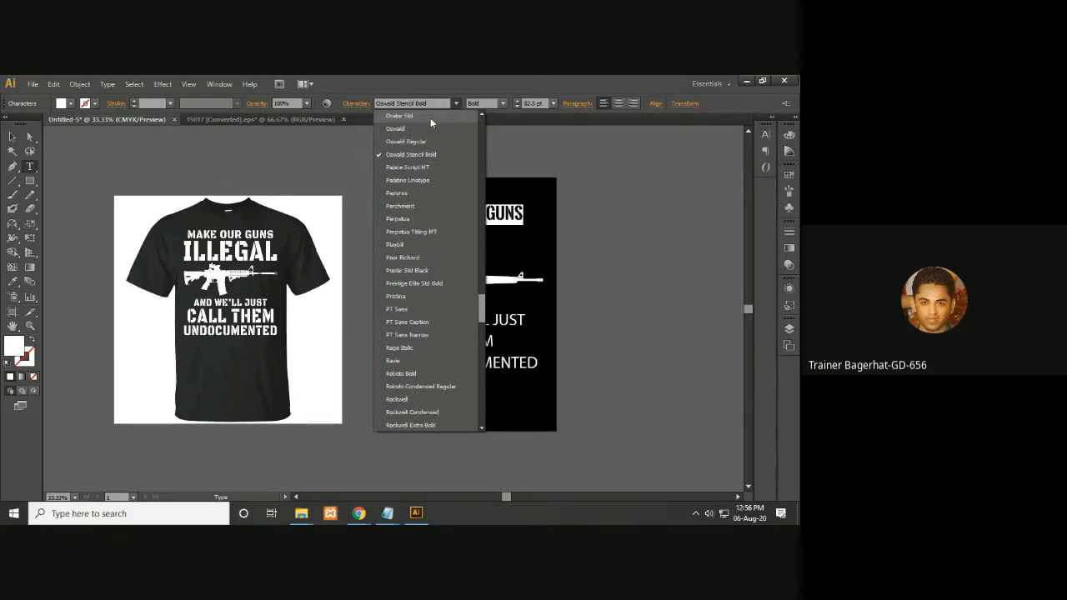
click(426, 127)
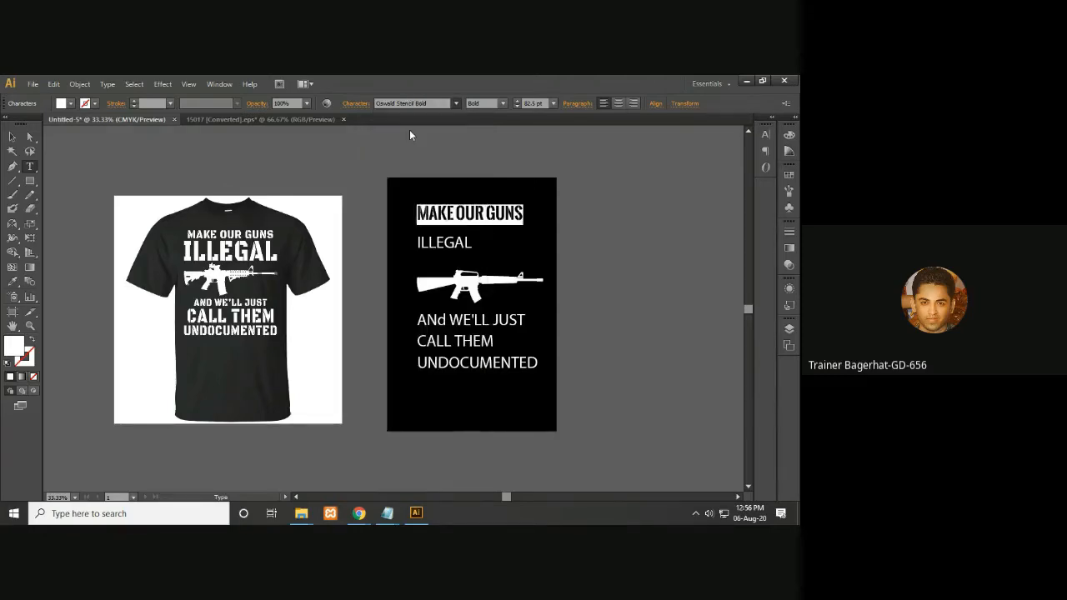
click(502, 103)
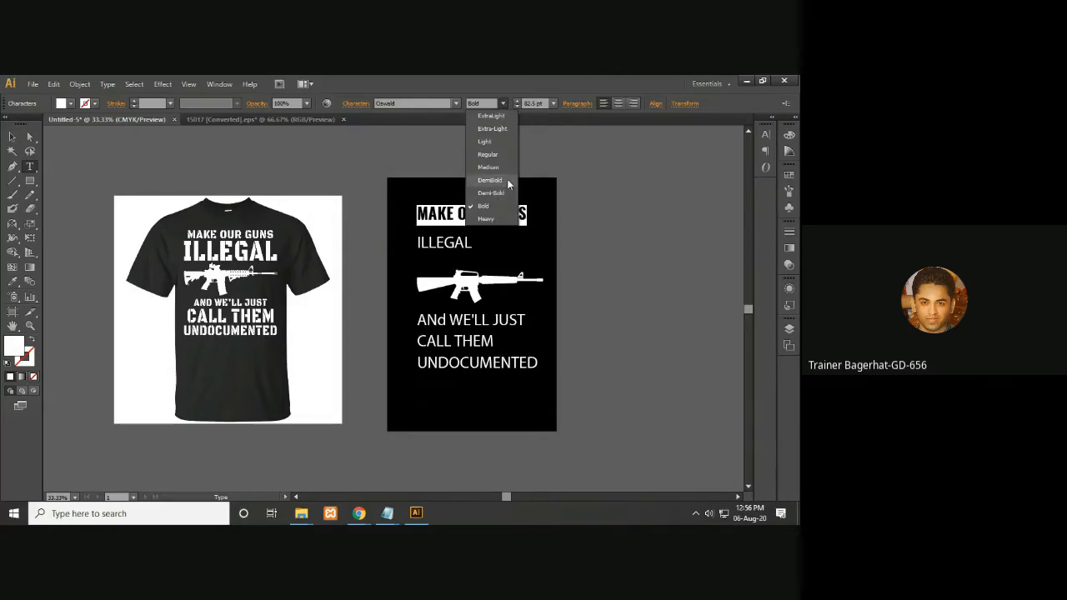
click(504, 177)
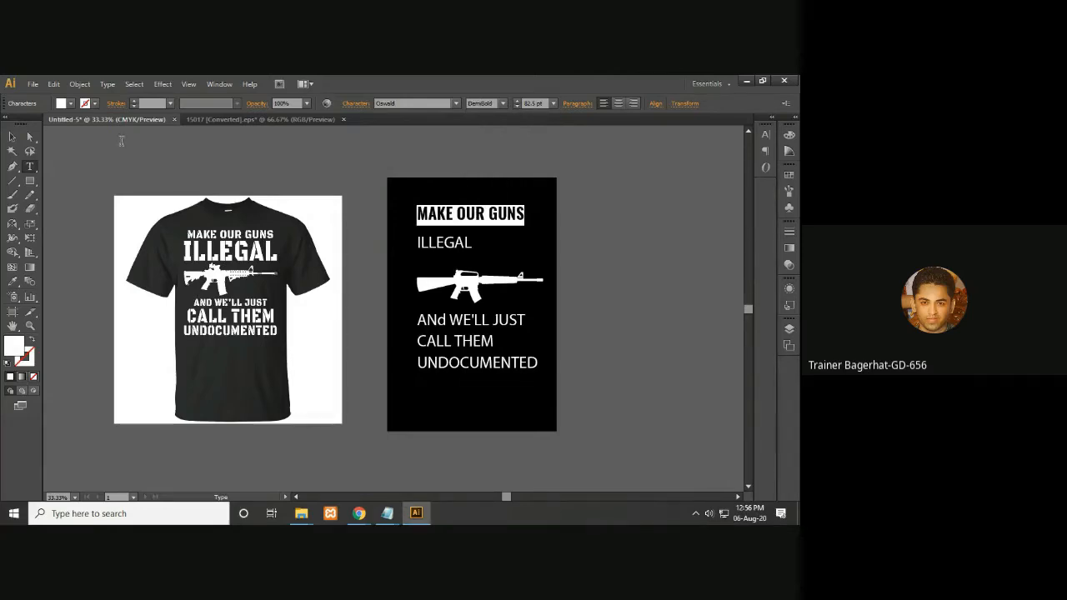
click(13, 137)
click(618, 189)
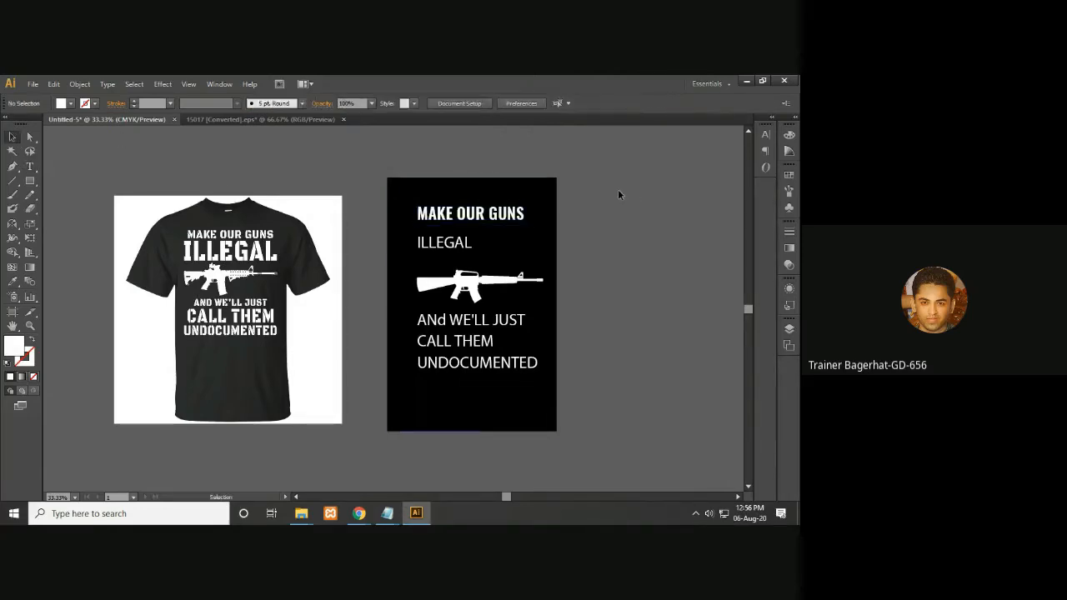
- Try the Demi-Bold style on the MAKE OUR GUNS text object, then return it to DemiBold
click(484, 216)
click(503, 104)
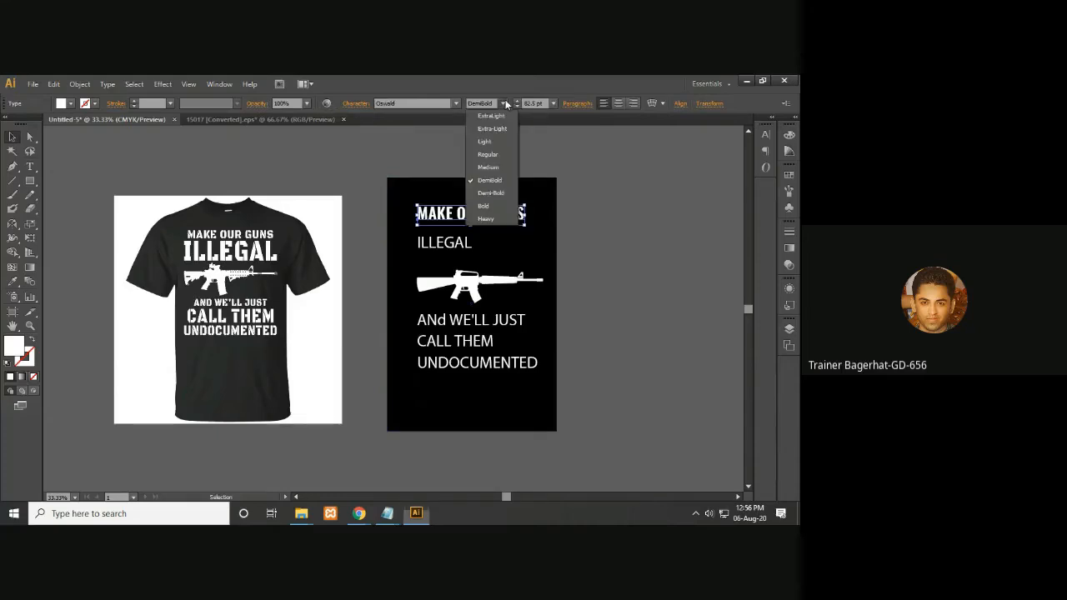
click(497, 176)
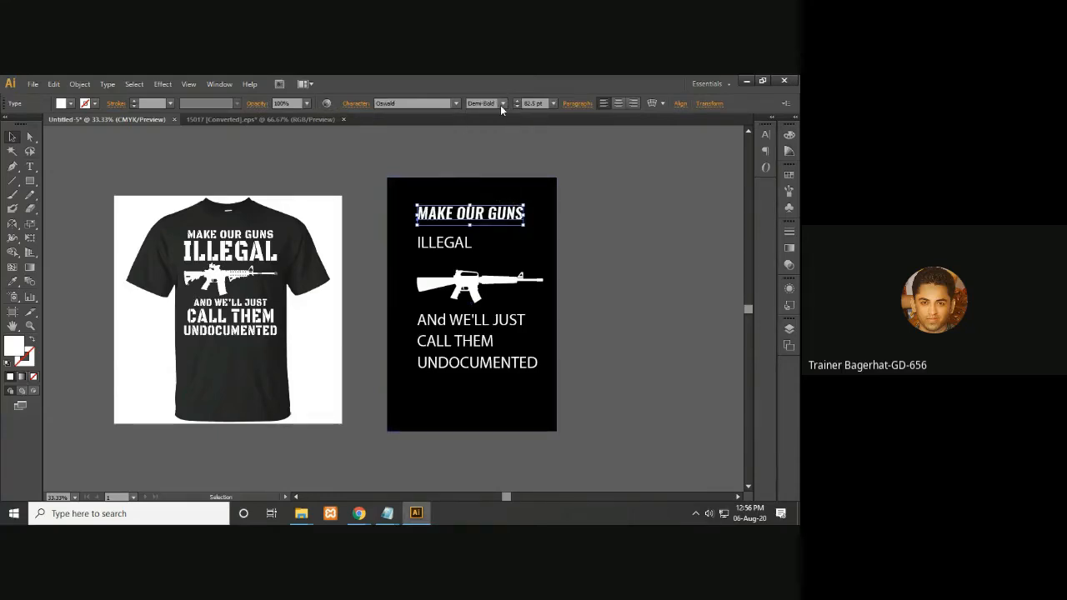
click(501, 103)
click(488, 180)
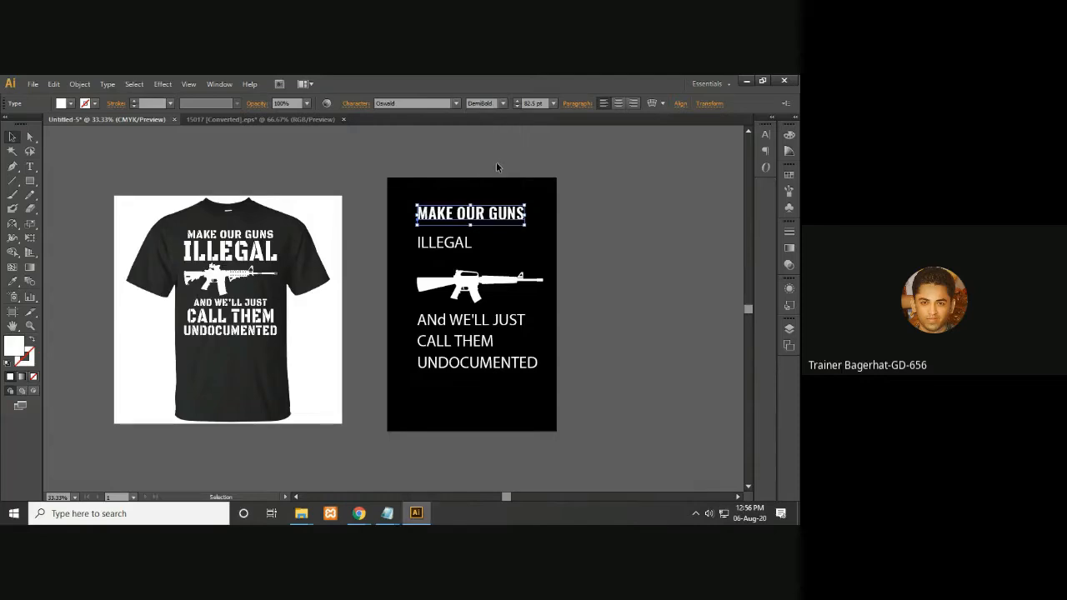
click(239, 175)
- Enlarge the MAKE OUR GUNS line proportionally from its centre to about 99 pt and centre it horizontally on the artboard
click(492, 216)
drag(525, 223, 537, 227)
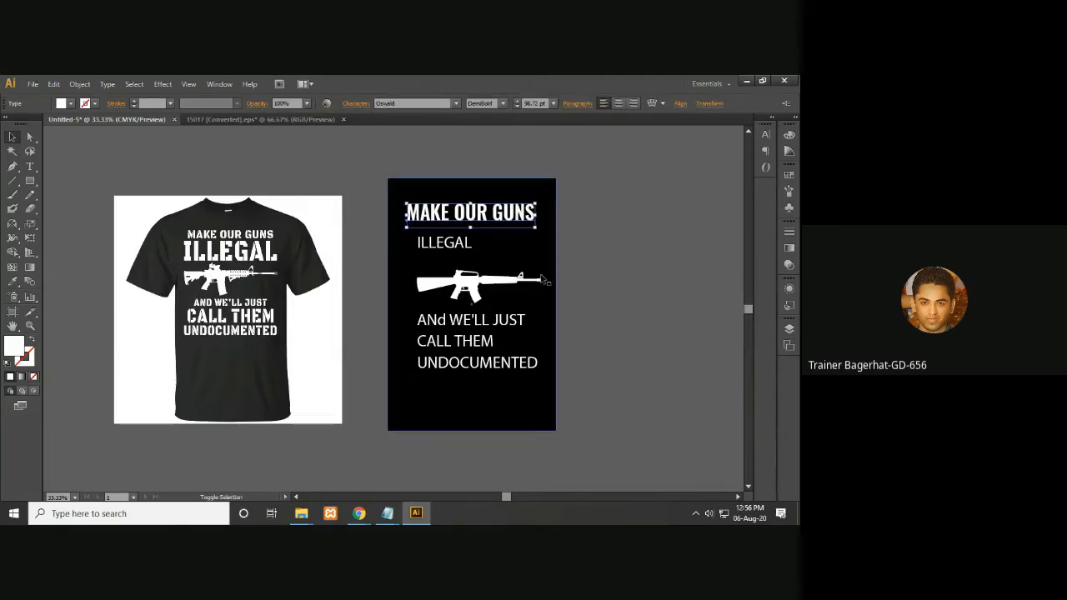
click(681, 104)
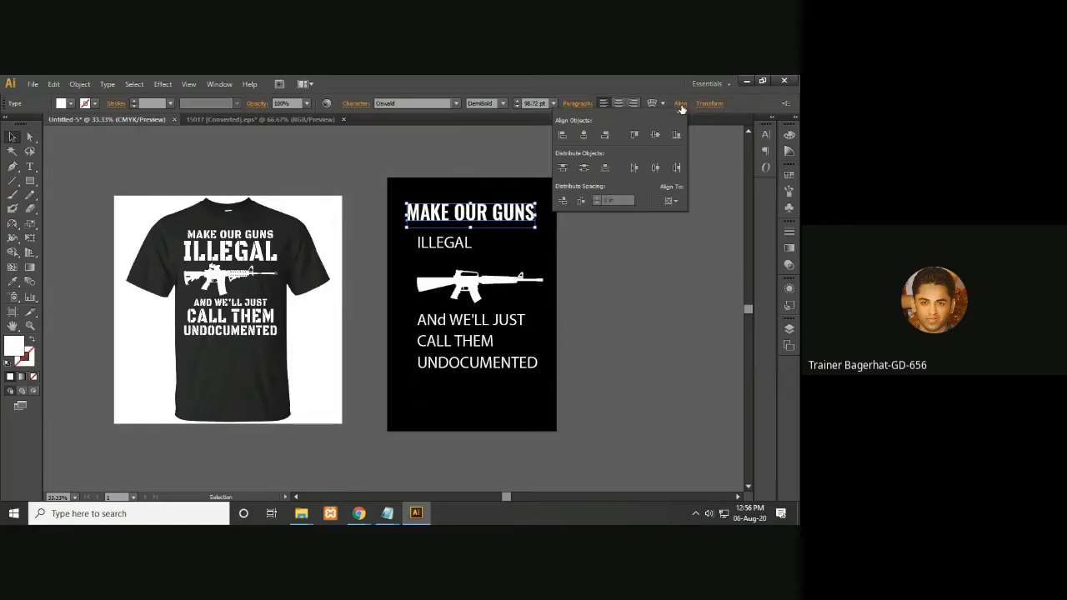
click(669, 201)
click(696, 241)
click(587, 142)
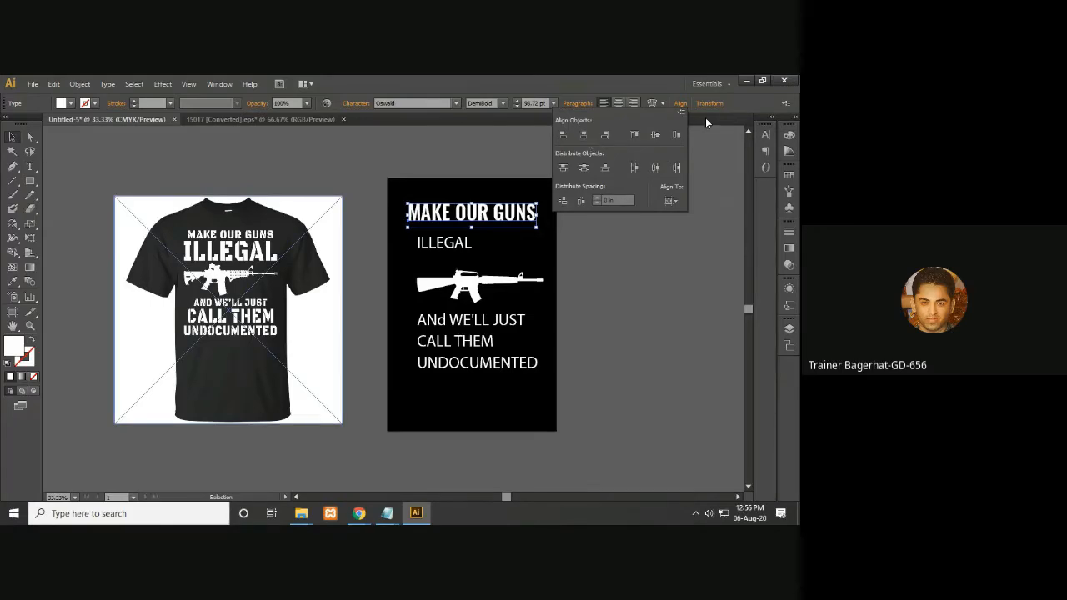
click(677, 170)
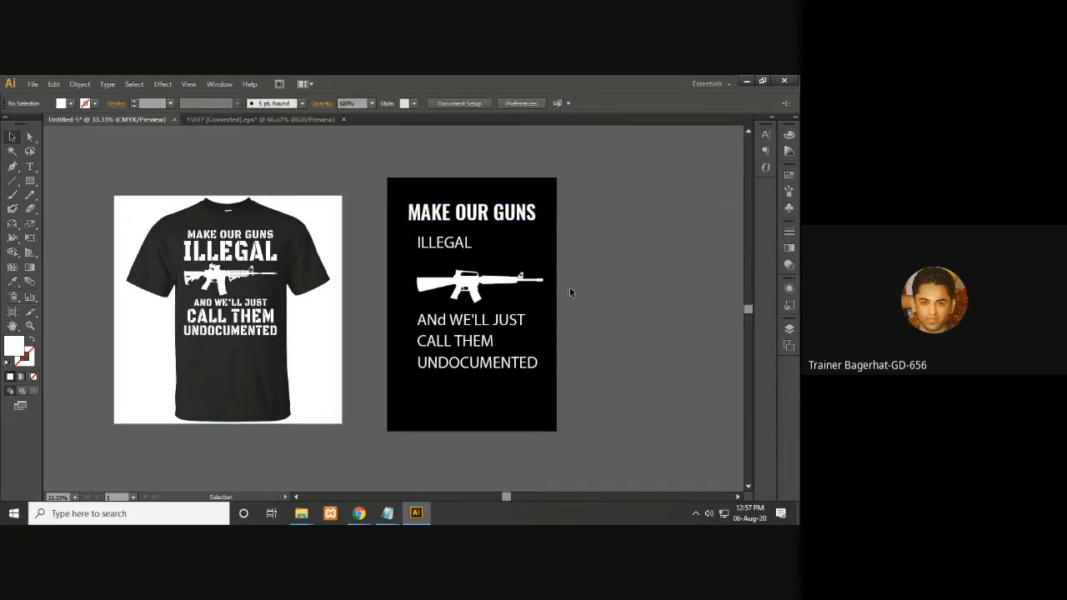
- Set the font family of the ILLEGAL line to Oswald
click(433, 243)
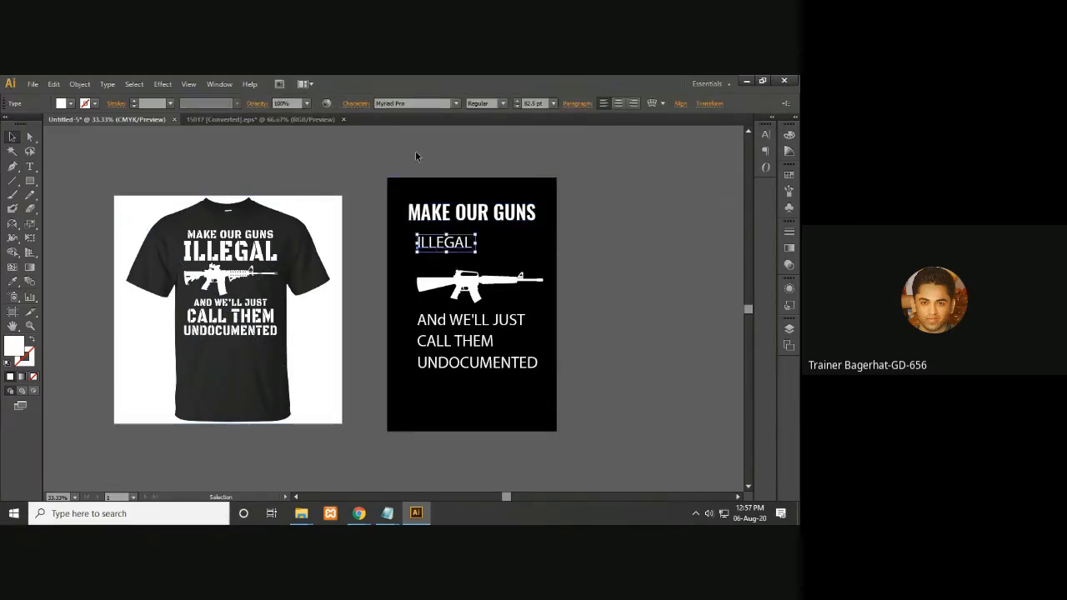
click(433, 102)
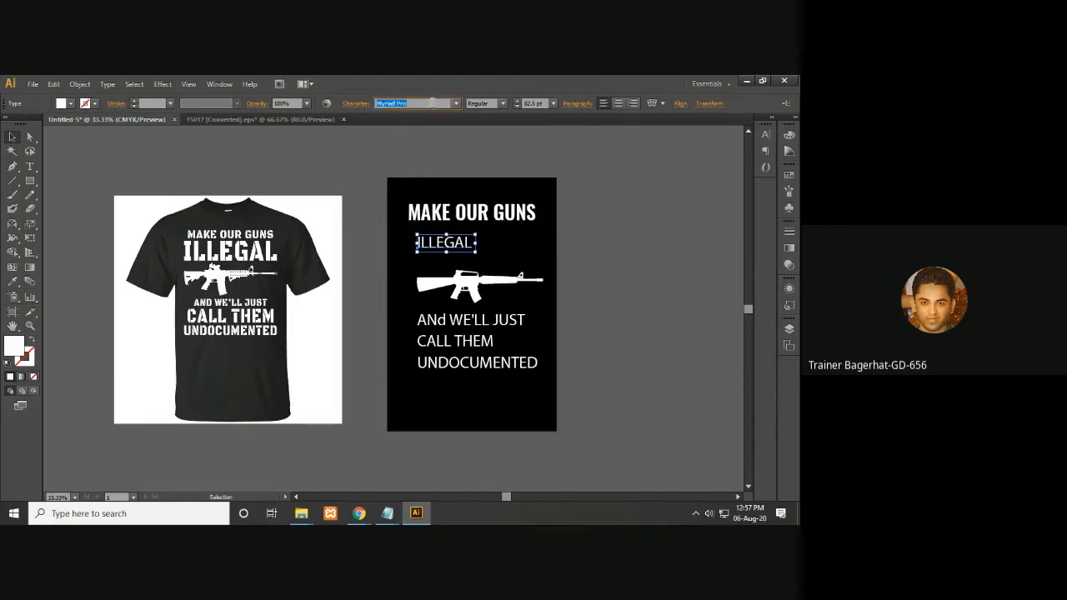
text(O)
key(BackSpace)
text(S)
click(30, 166)
click(446, 242)
double_click(446, 243)
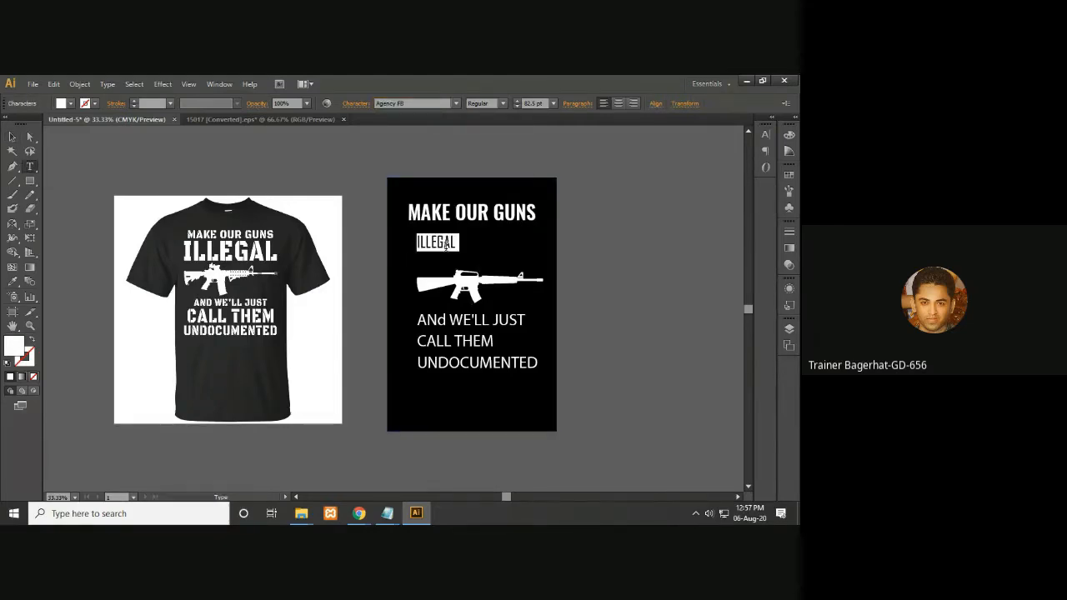
click(428, 104)
text(SOswald)
triple_click(422, 103)
- Try the Demi-Bold style on the ILLEGAL line, then give it the DemiBold style instead
click(505, 102)
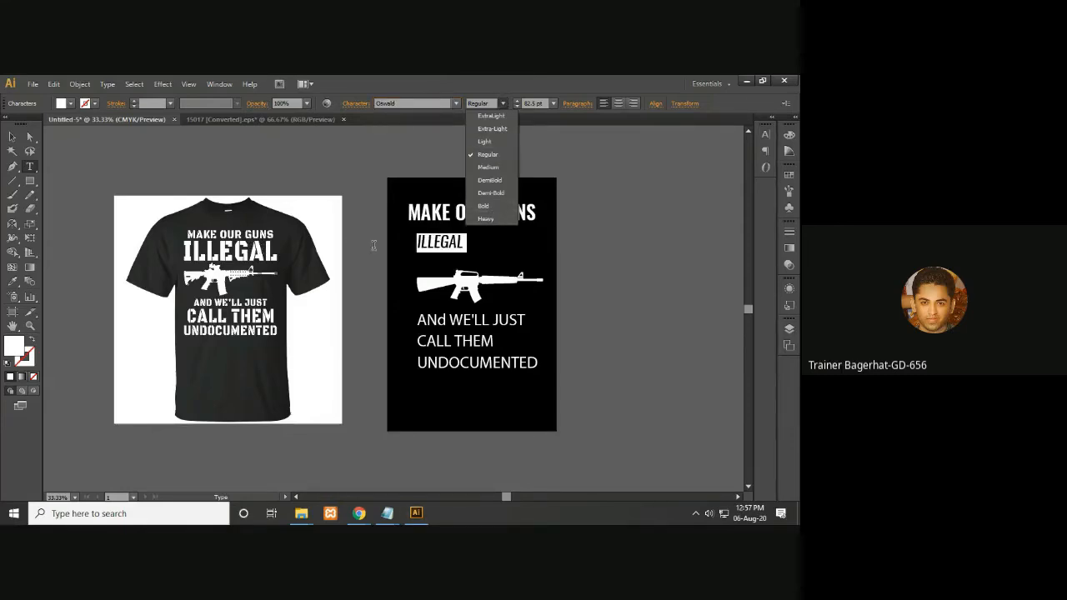
click(490, 192)
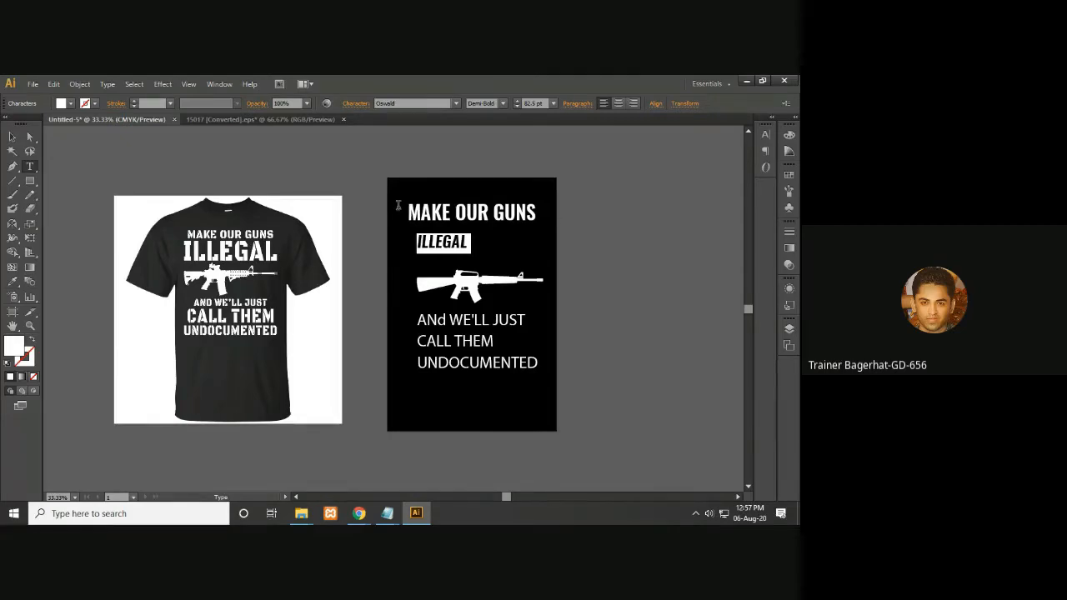
click(12, 137)
click(193, 167)
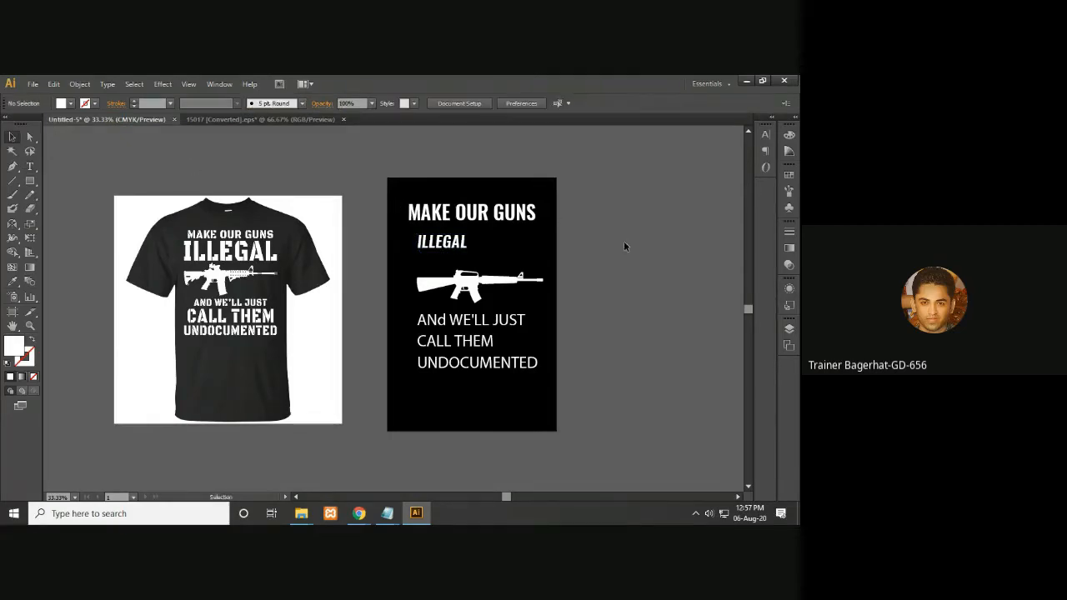
click(466, 242)
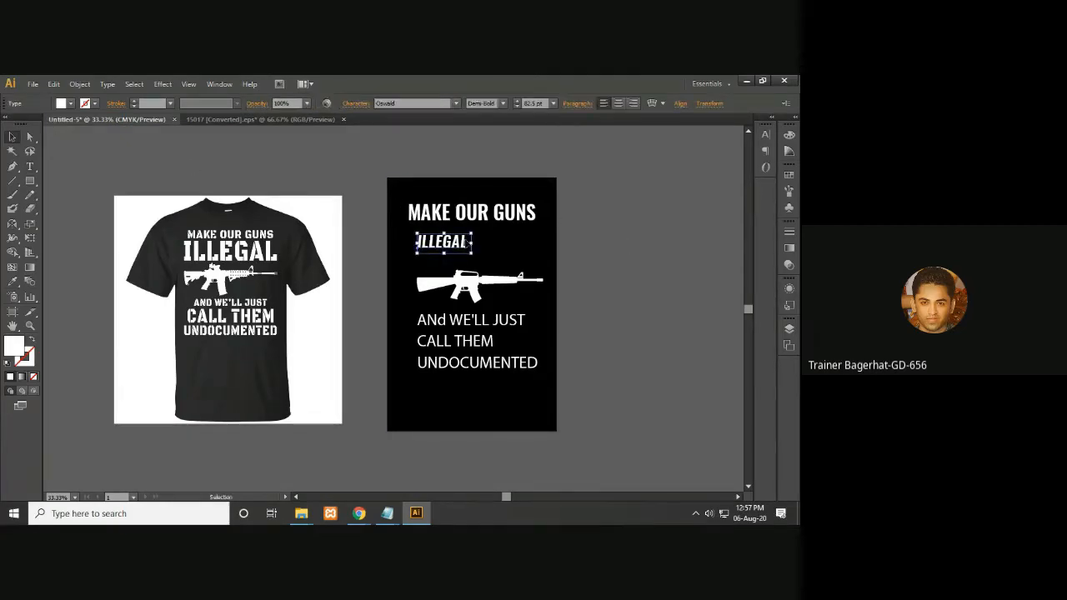
click(504, 103)
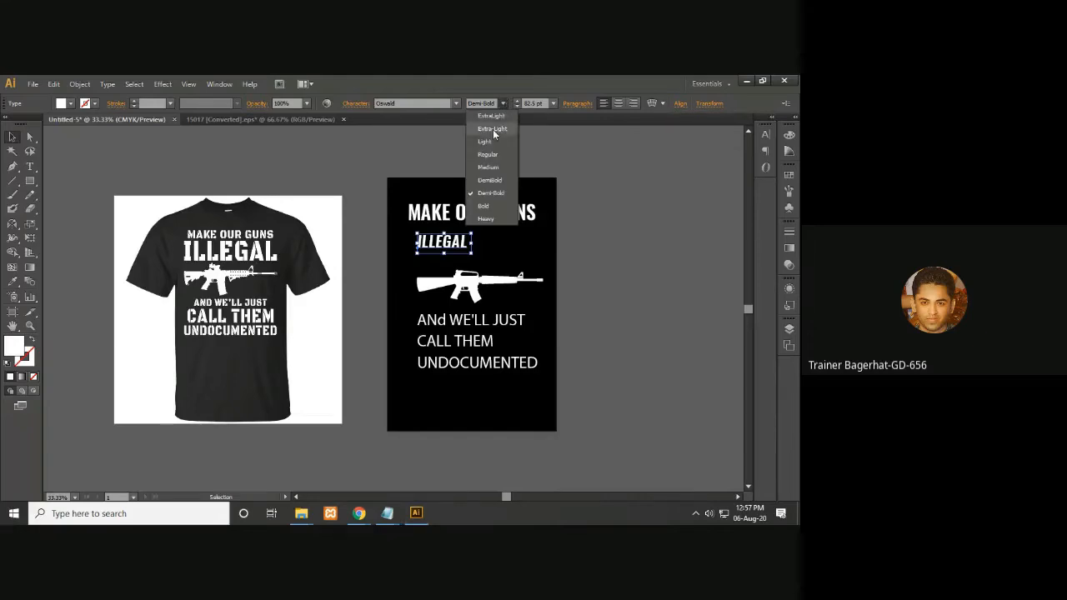
click(502, 181)
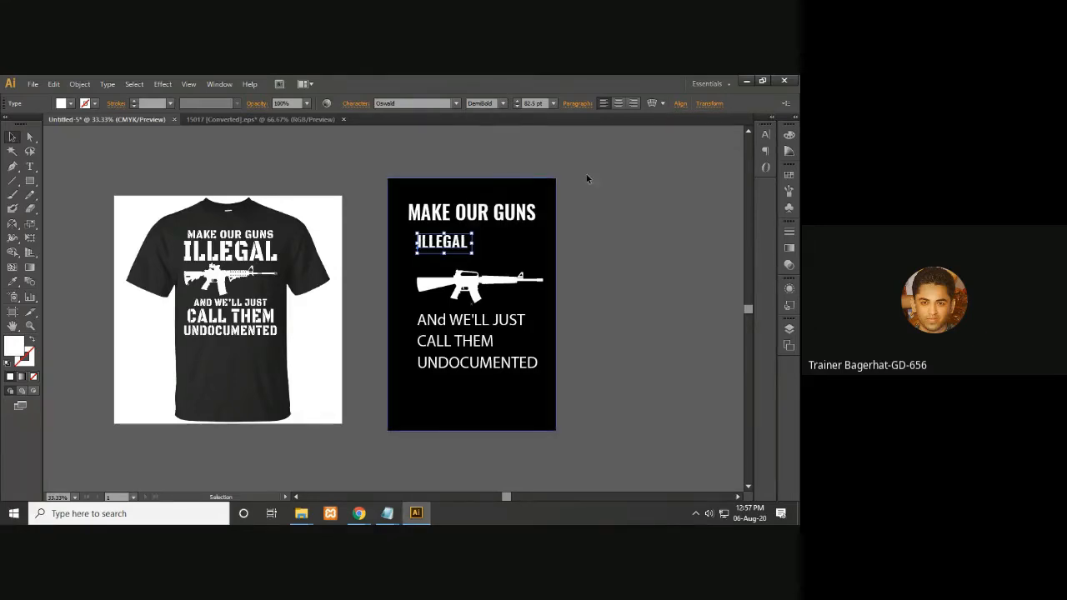
- Increase the font size of the ILLEGAL line to 113 pt
click(553, 104)
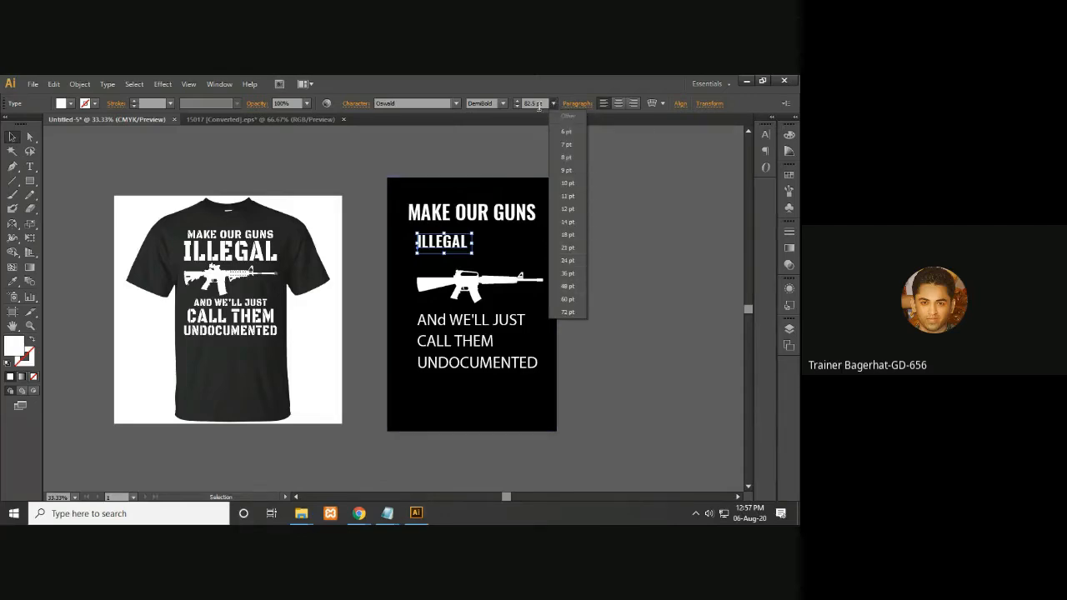
click(538, 106)
key(Up)
key(Up)
key(Up)
key(Up)
key(Up)
key(Up)
key(Up)
key(Up)
key(Up)
key(Up)
key(Up)
key(Up)
key(Up)
key(Up)
key(Up)
key(Up)
key(Up)
key(Up)
key(Up)
key(Up)
key(Up)
key(Up)
key(Up)
key(Up)
key(Up)
key(Up)
key(Up)
key(Up)
key(Up)
key(Up)
key(Up)
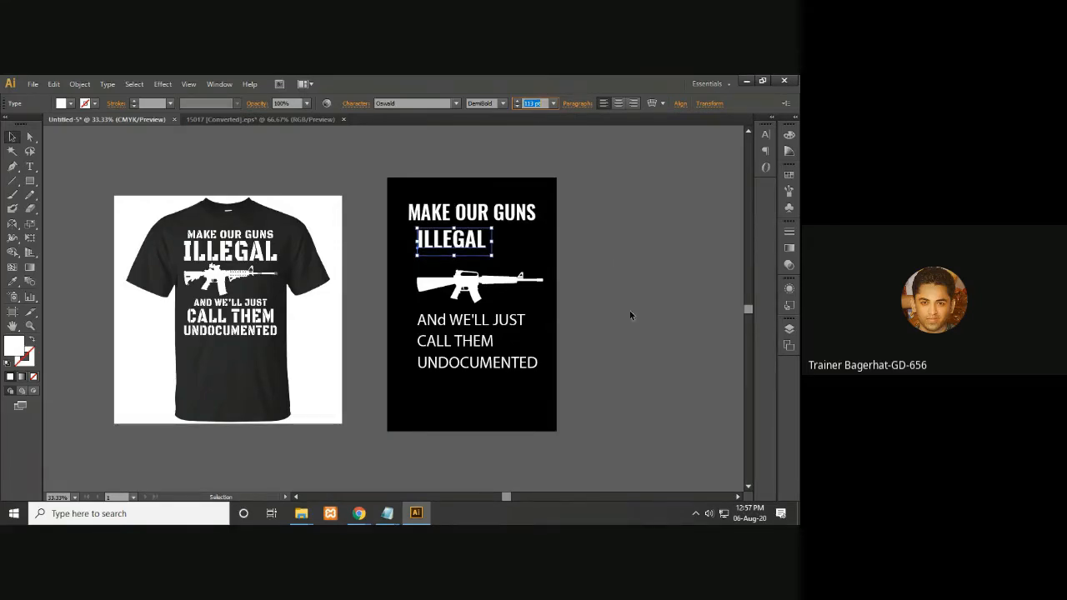
- Set the MAKE OUR GUNS line to 72 pt and centre it horizontally on the artboard
click(511, 220)
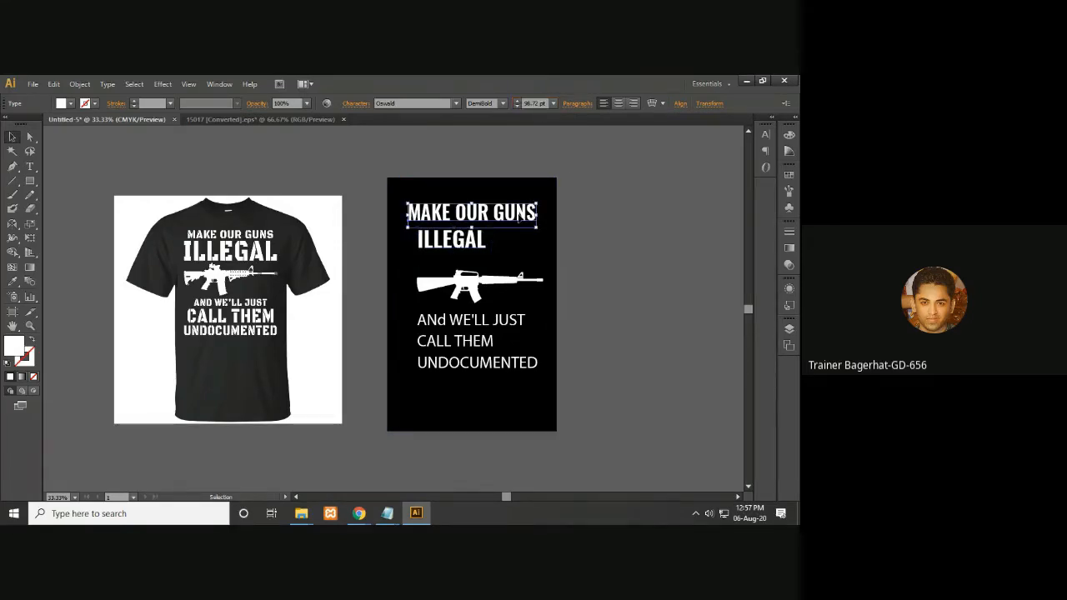
click(552, 103)
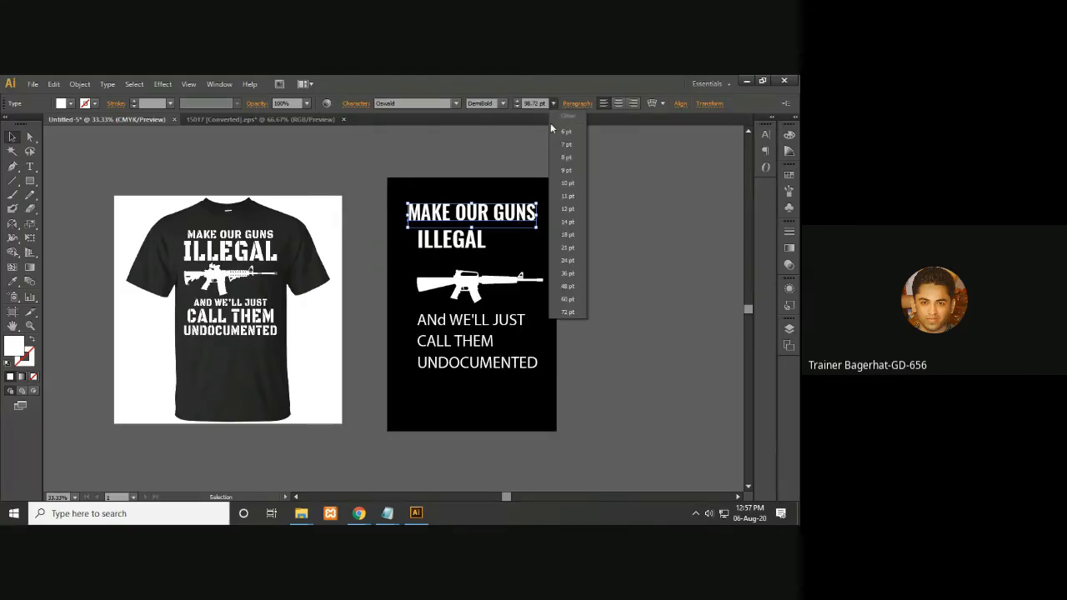
click(569, 313)
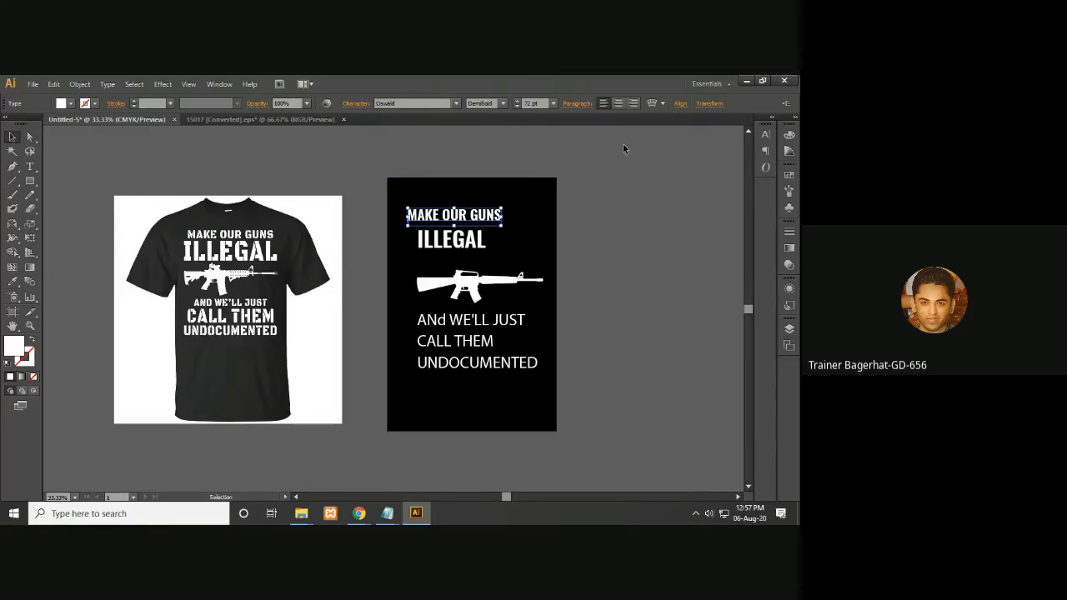
click(679, 106)
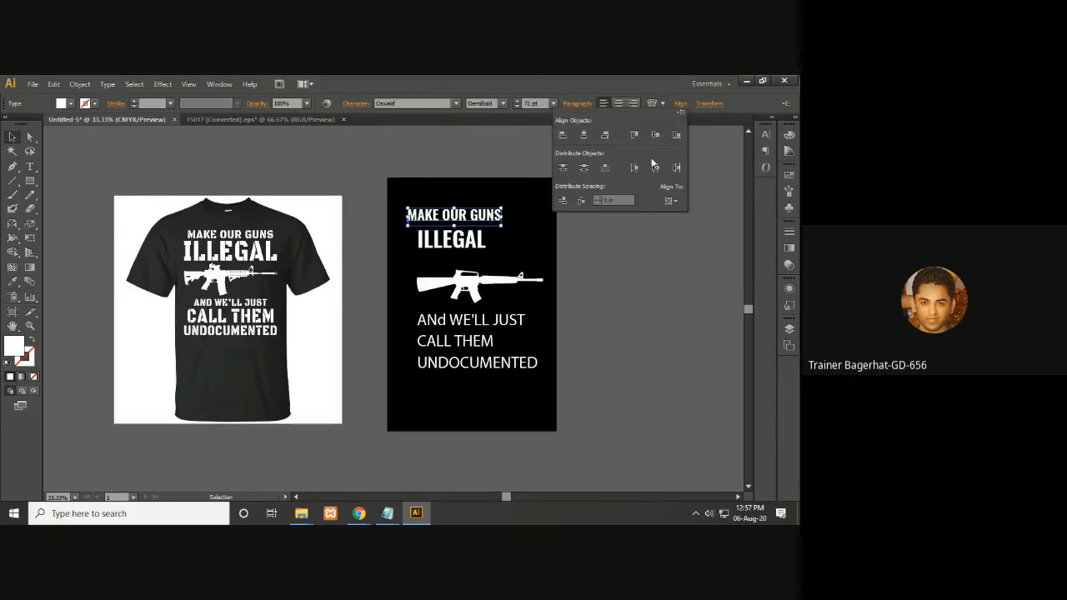
click(584, 135)
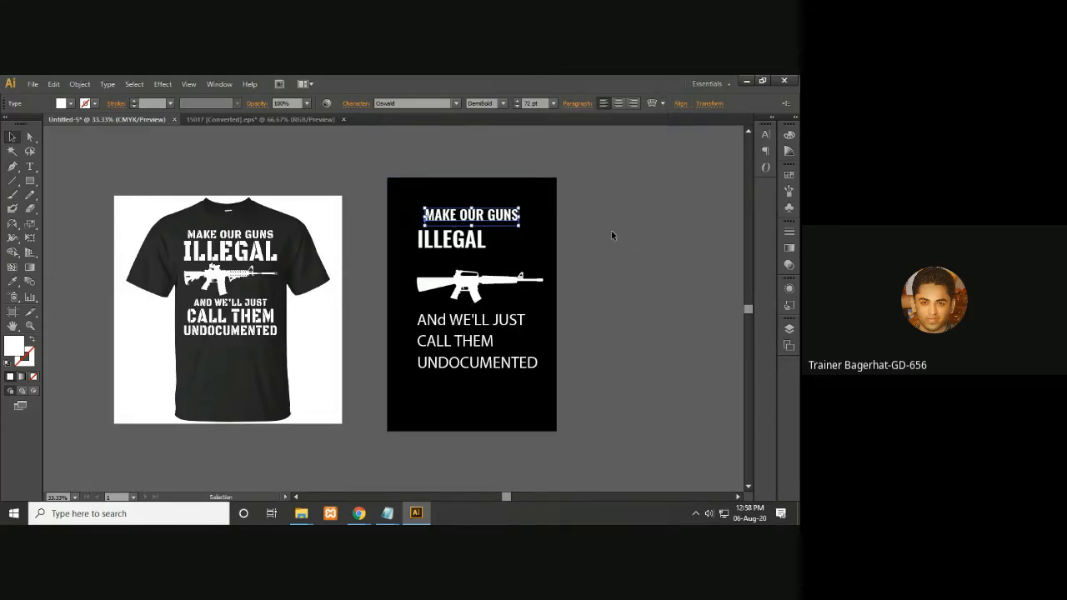
- Centre the ILLEGAL line horizontally on the artboard
click(460, 241)
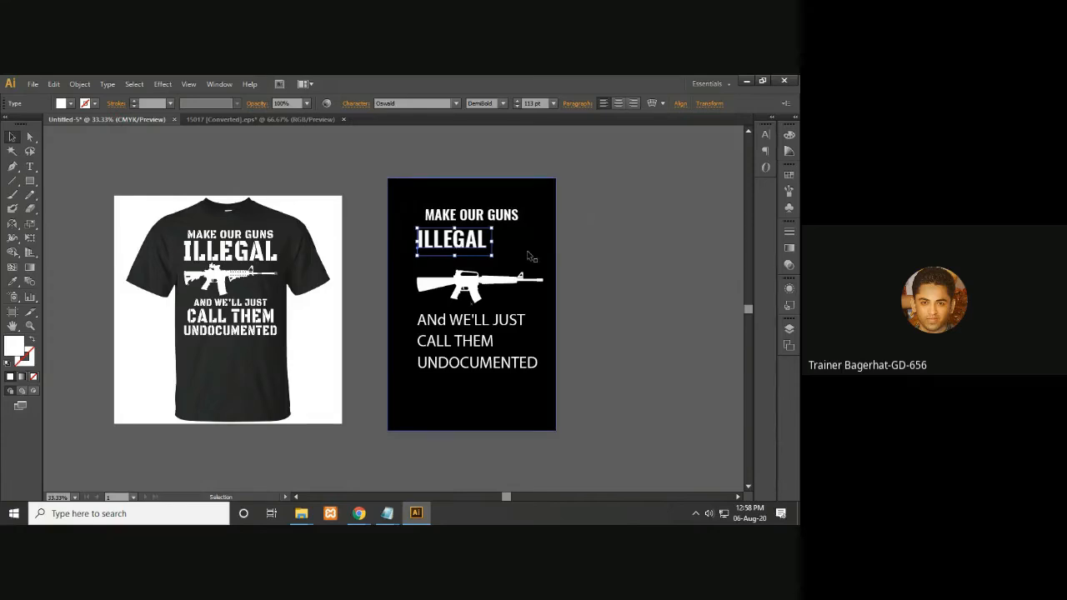
click(681, 104)
click(585, 137)
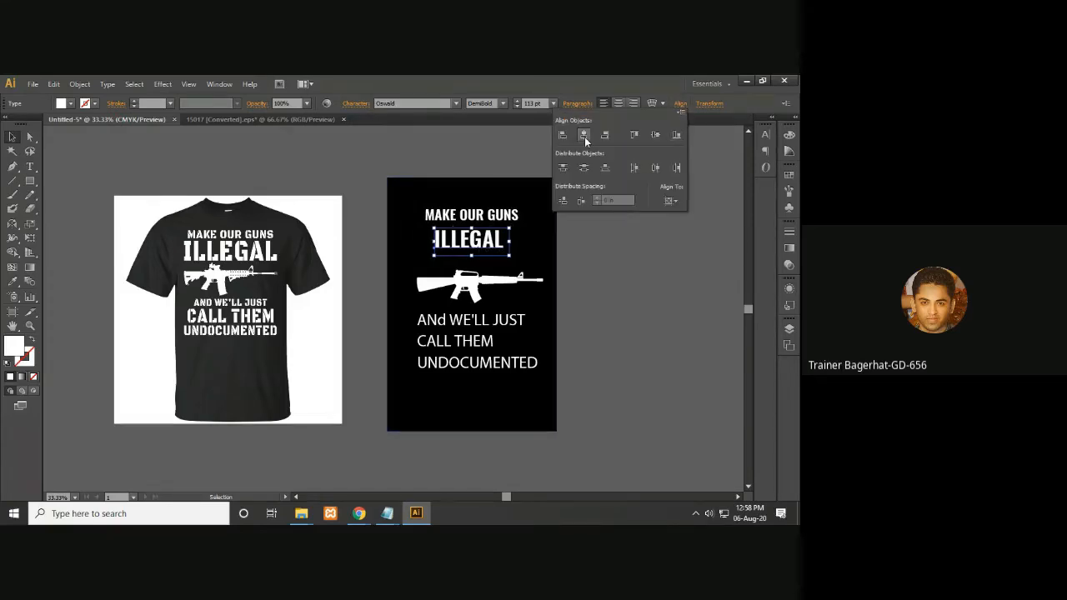
click(642, 251)
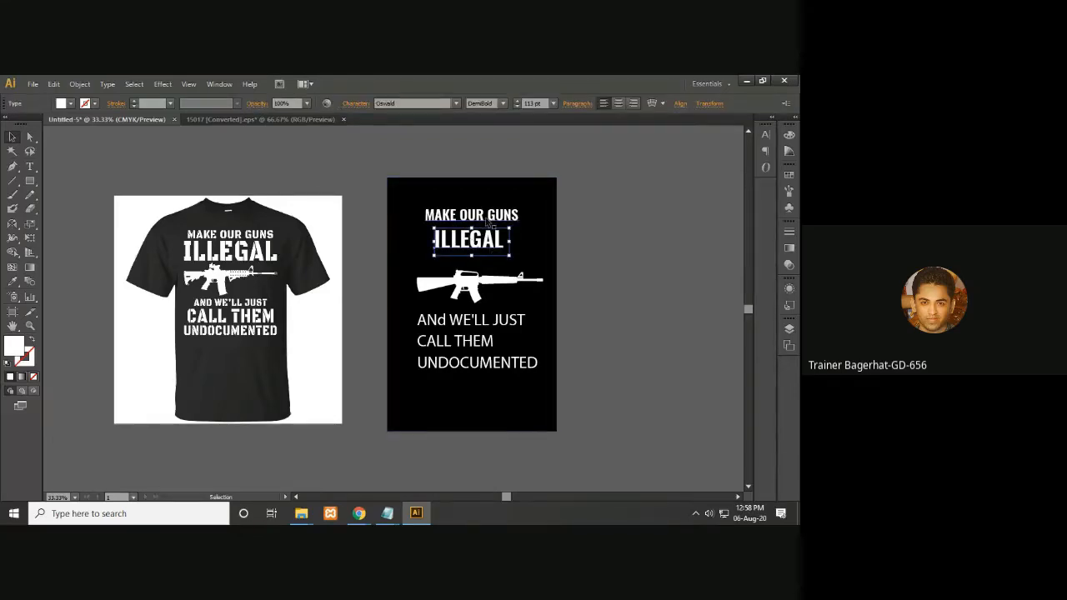
- Nudge the ILLEGAL line left until its left edge lines up with the start of MAKE OUR GUNS
key(Left)
key(Left)
key(Left)
key(Left)
key(Left)
key(Left)
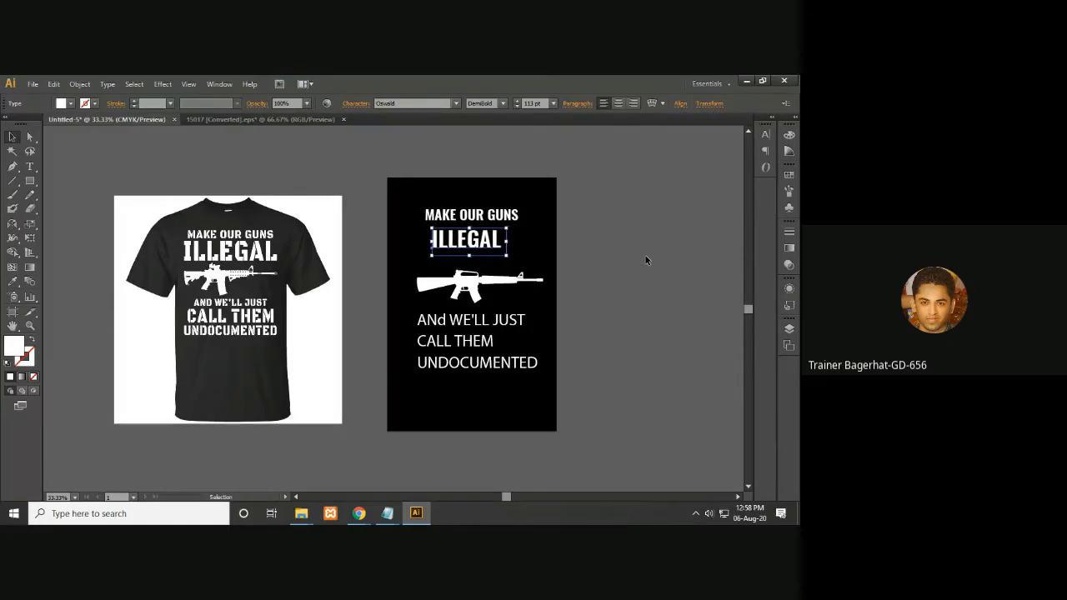
key(Left)
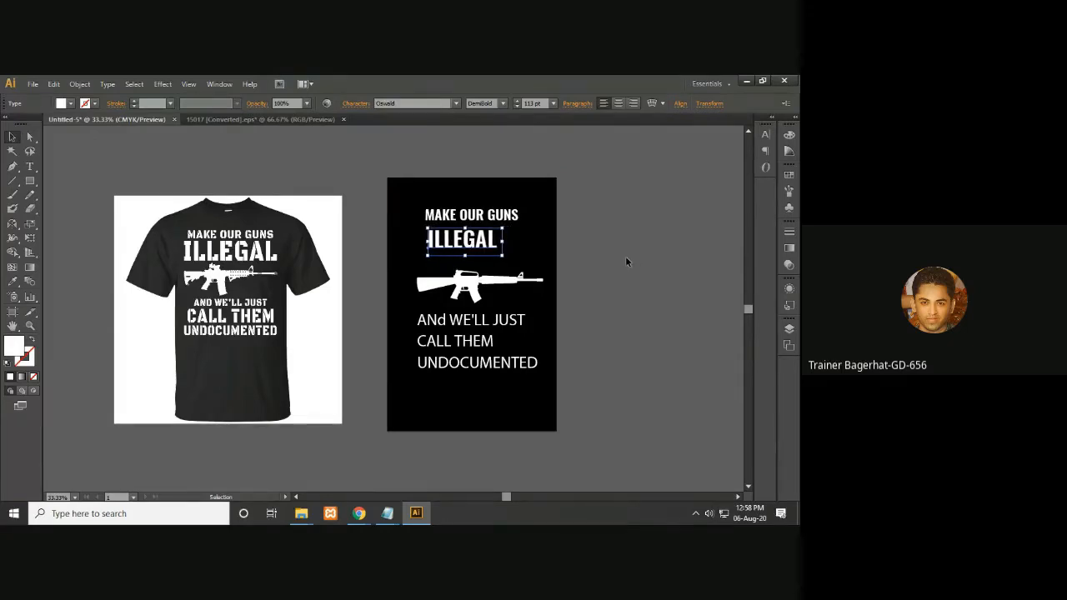
key(Left)
key(Left)
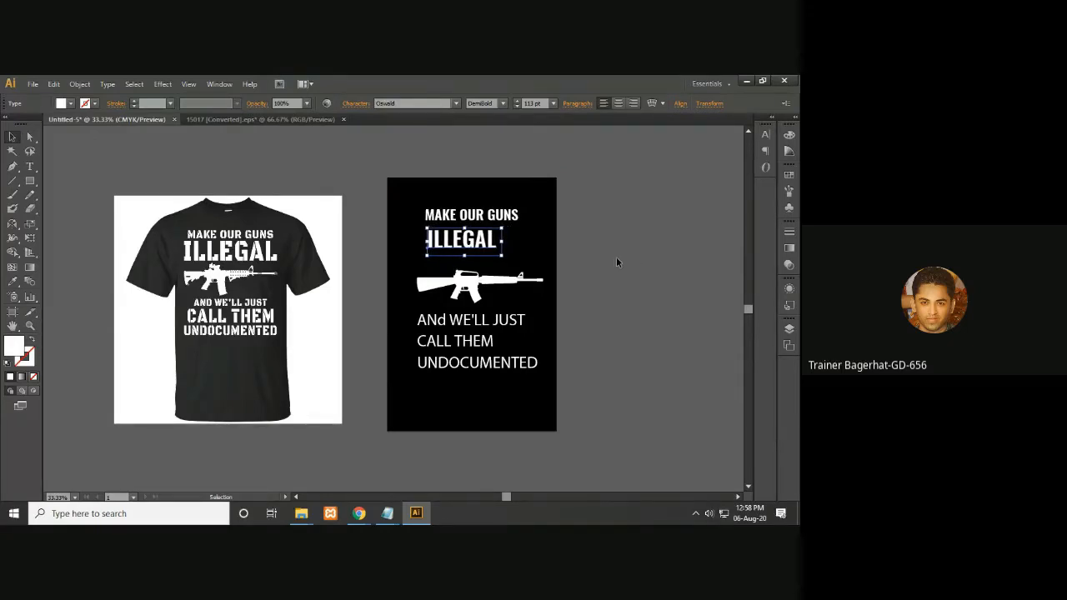
click(604, 261)
- Enlarge the ILLEGAL line proportionally from its centre to about 127 pt and nudge it right to realign its left edge with MAKE OUR GUNS
click(484, 250)
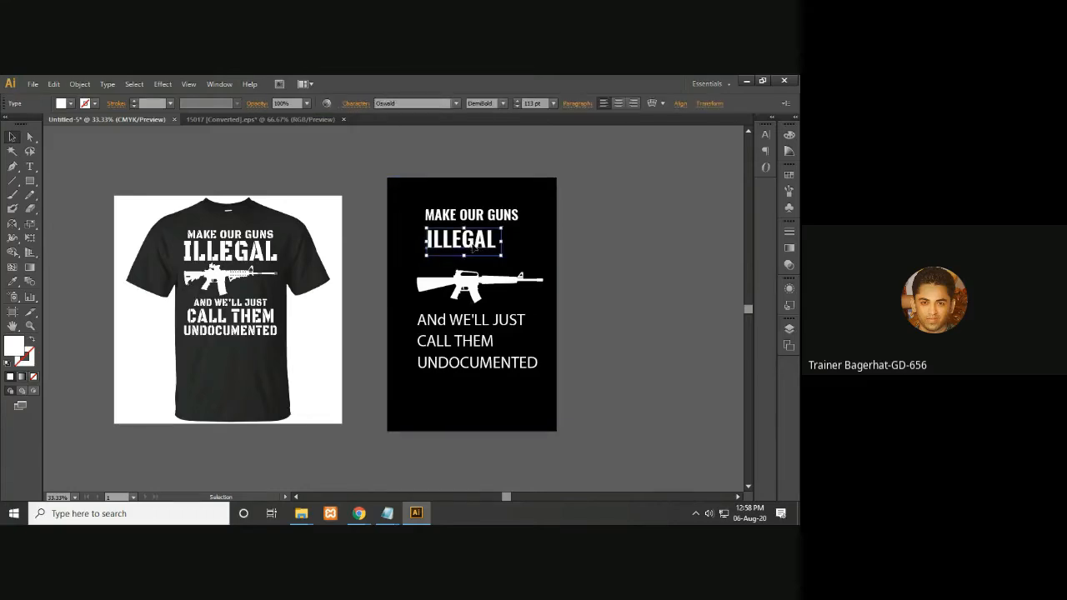
drag(502, 255, 506, 257)
click(609, 261)
click(482, 239)
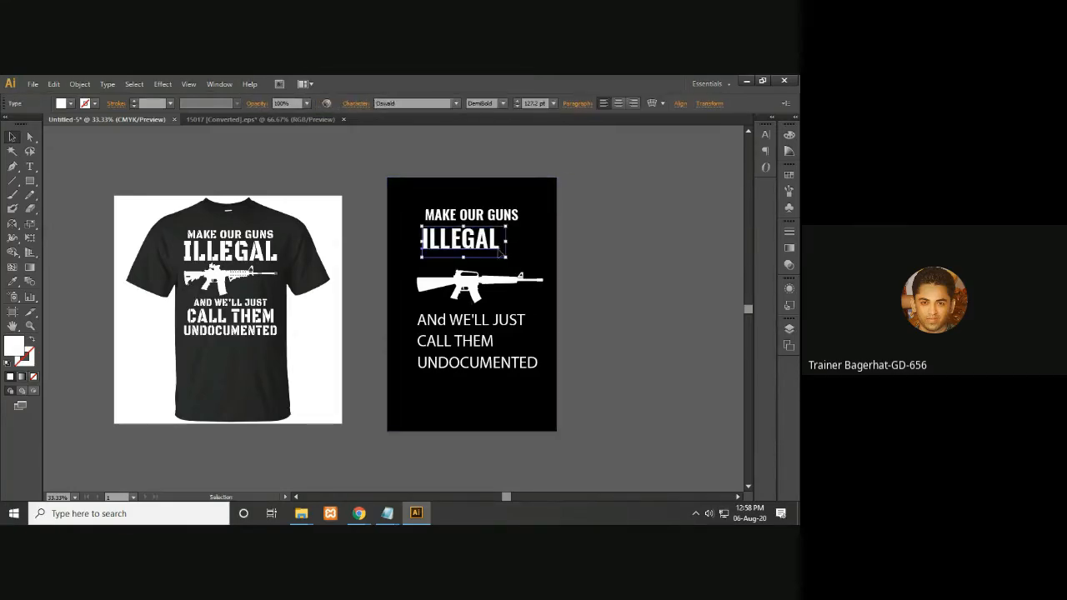
key(Right)
key(Right)
key(Right)
click(609, 256)
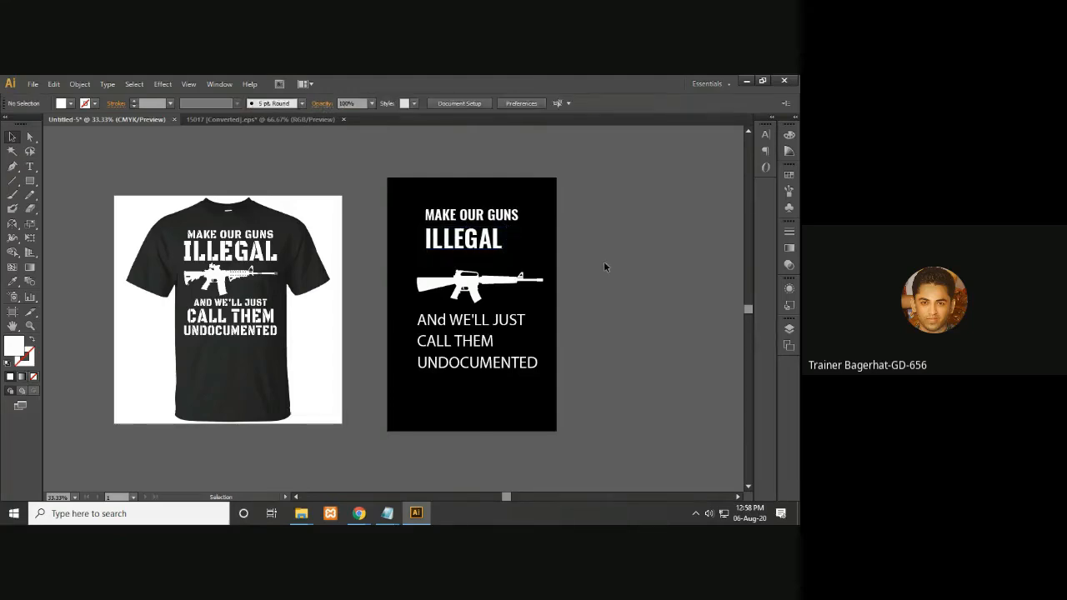
- Enlarge the rifle graphic slightly and proportionally from its centre so it nearly spans the artboard width
click(483, 288)
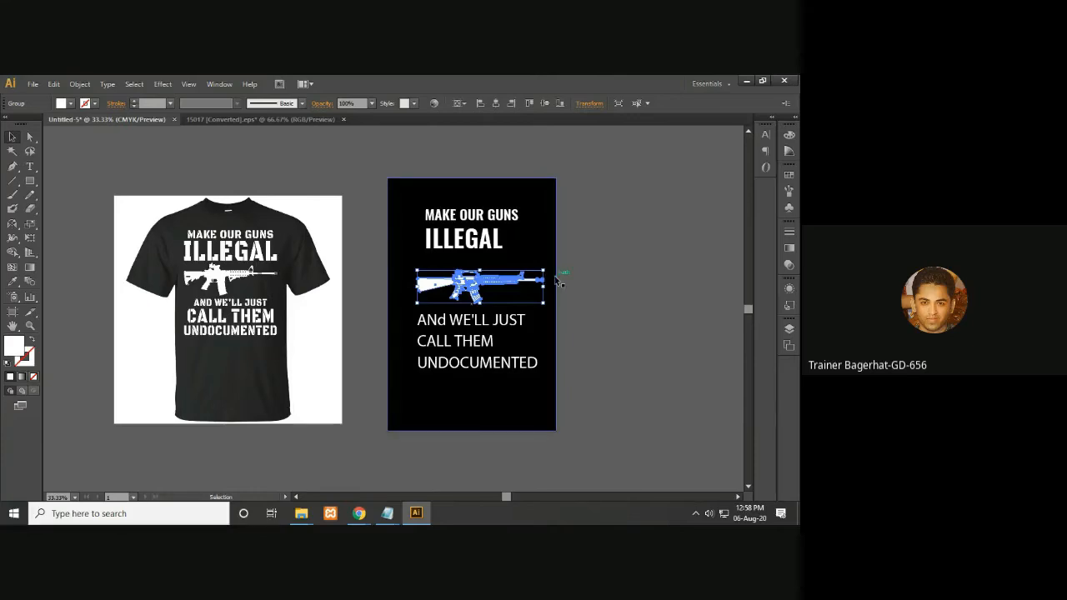
drag(546, 268, 551, 268)
click(654, 274)
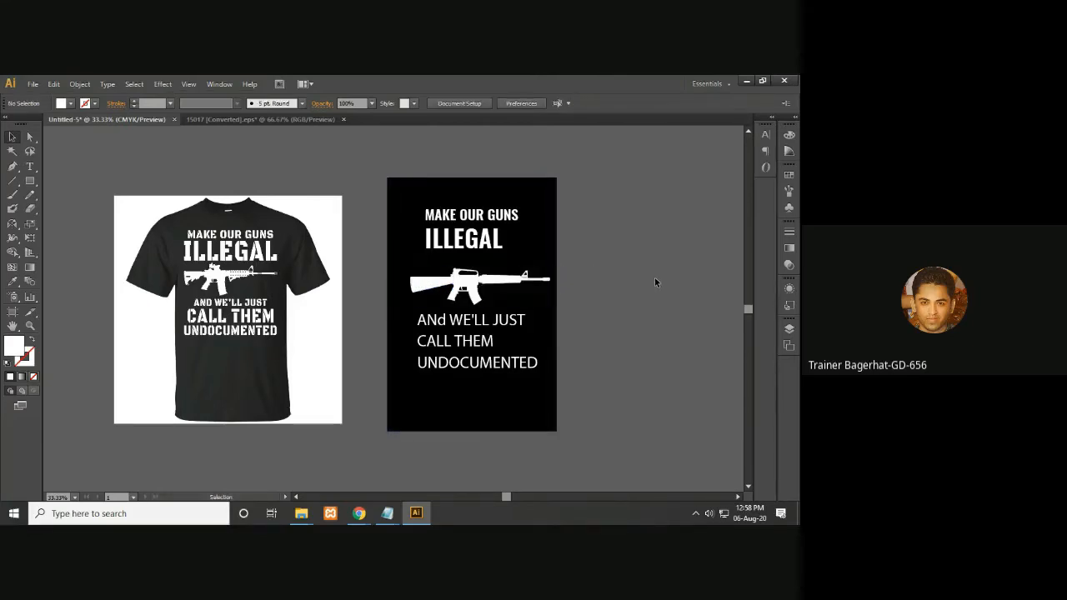
- Nudge the rifle graphic up until it sits directly beneath the ILLEGAL line, and deselect it
click(506, 289)
key(Up)
key(Up)
key(Up)
key(Up)
key(Up)
key(Up)
key(Up)
key(Up)
key(Up)
key(Up)
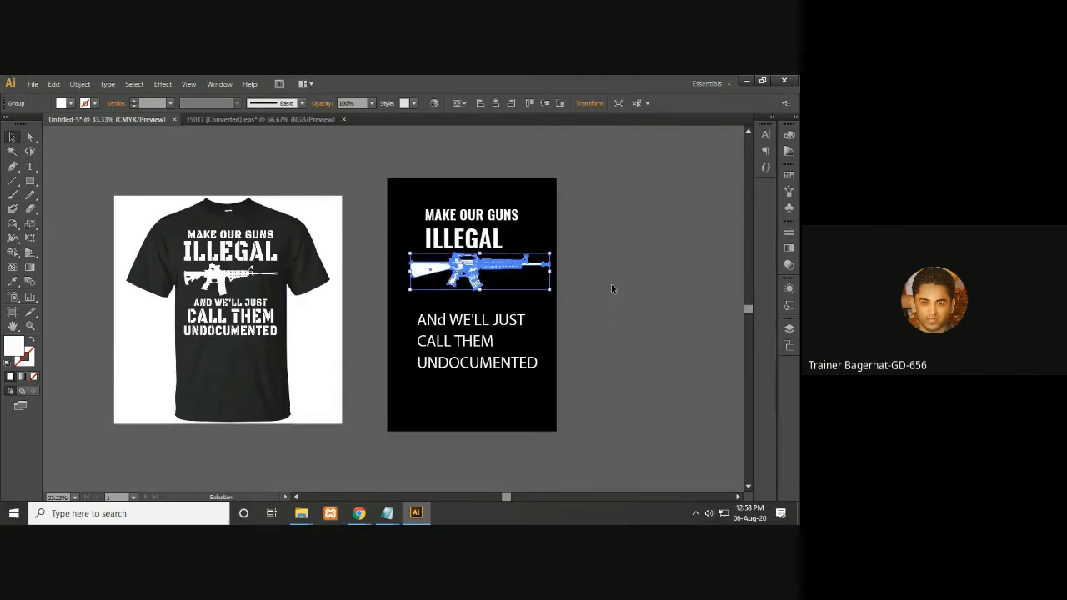
click(611, 288)
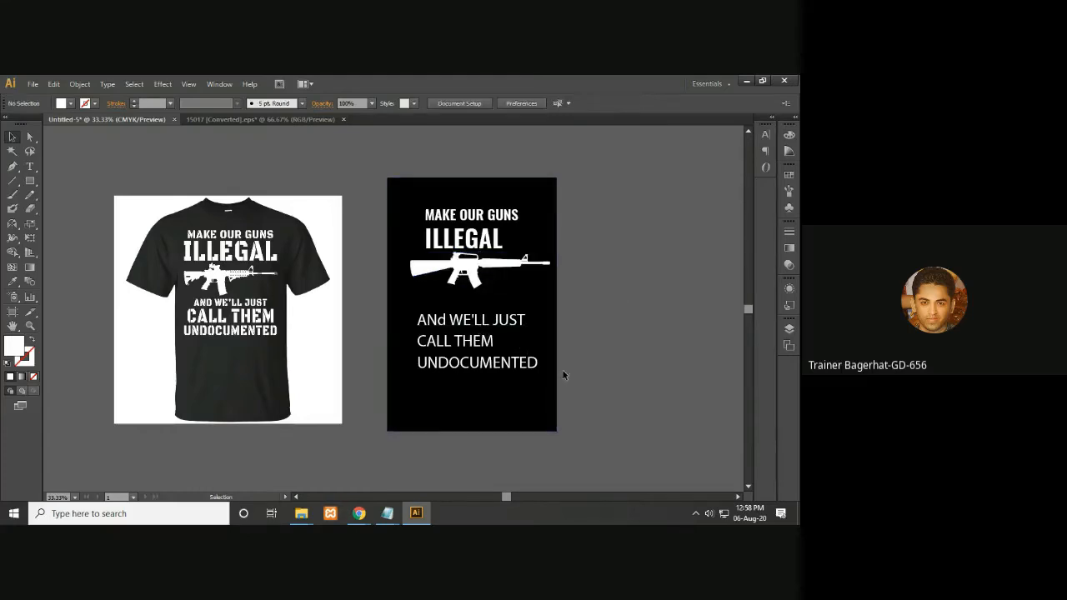
- Nudge the MAKE OUR GUNS line down to tighten its gap above ILLEGAL, and deselect it
click(490, 218)
key(Down)
key(Down)
key(Down)
key(Down)
key(Down)
key(Down)
key(Down)
key(Down)
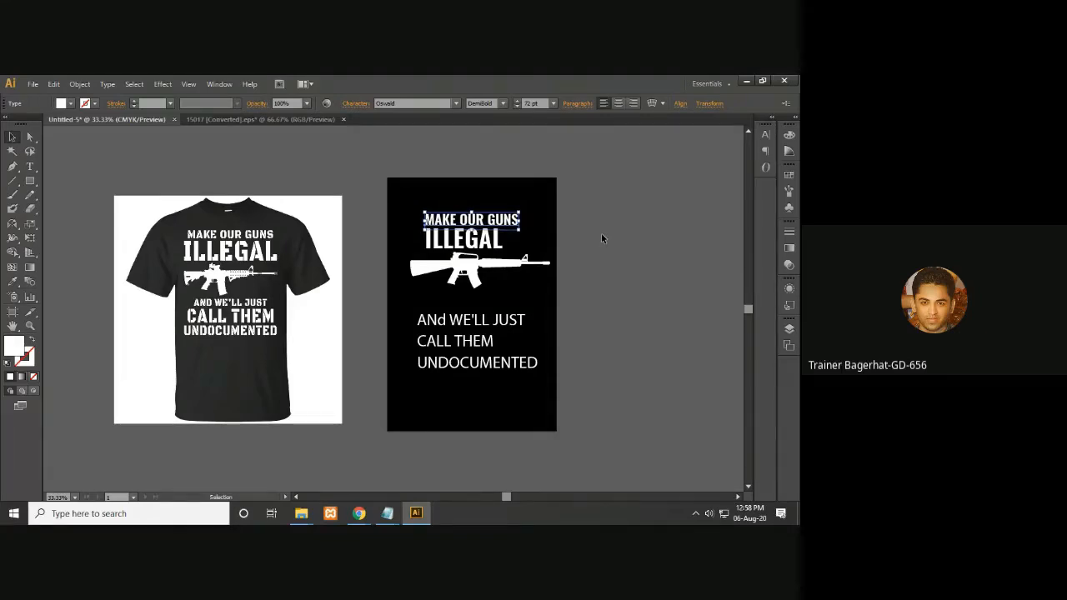
click(601, 233)
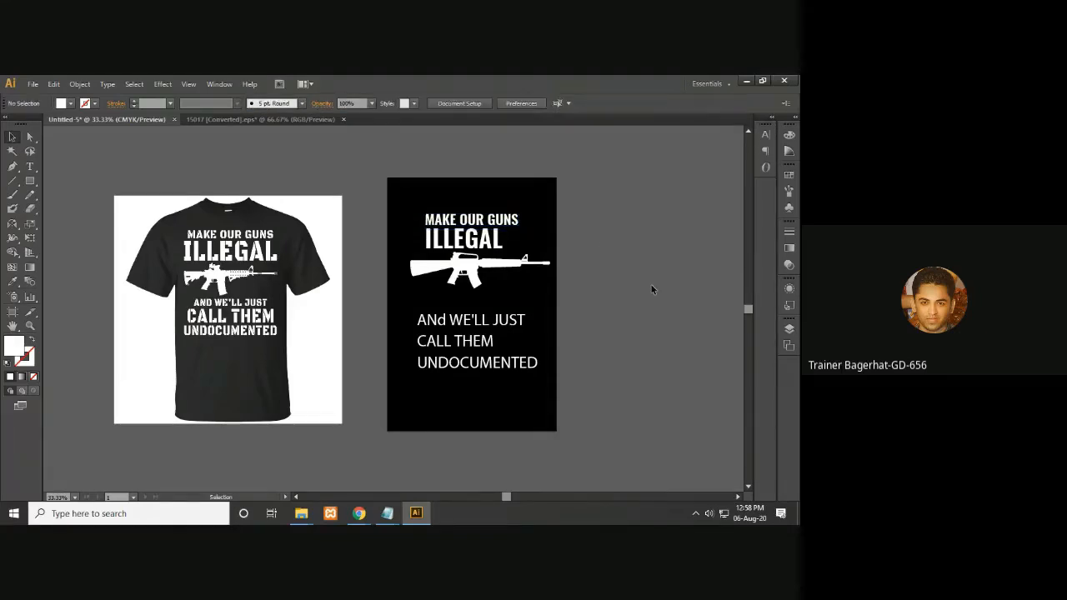
- Set the font family of the ANd WE'LL JUST line to Oswald
click(485, 325)
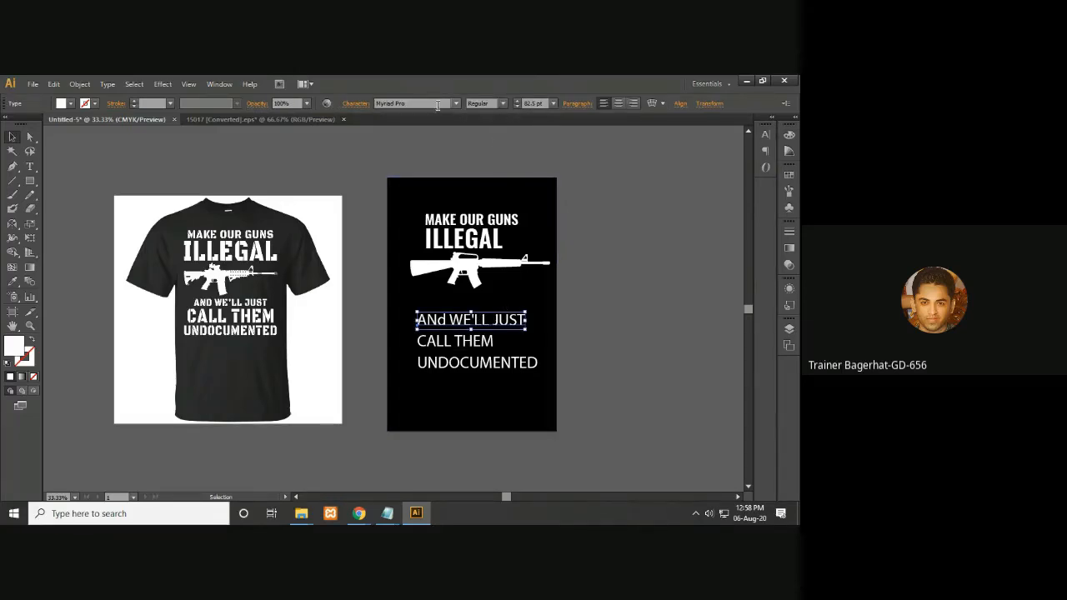
key(t)
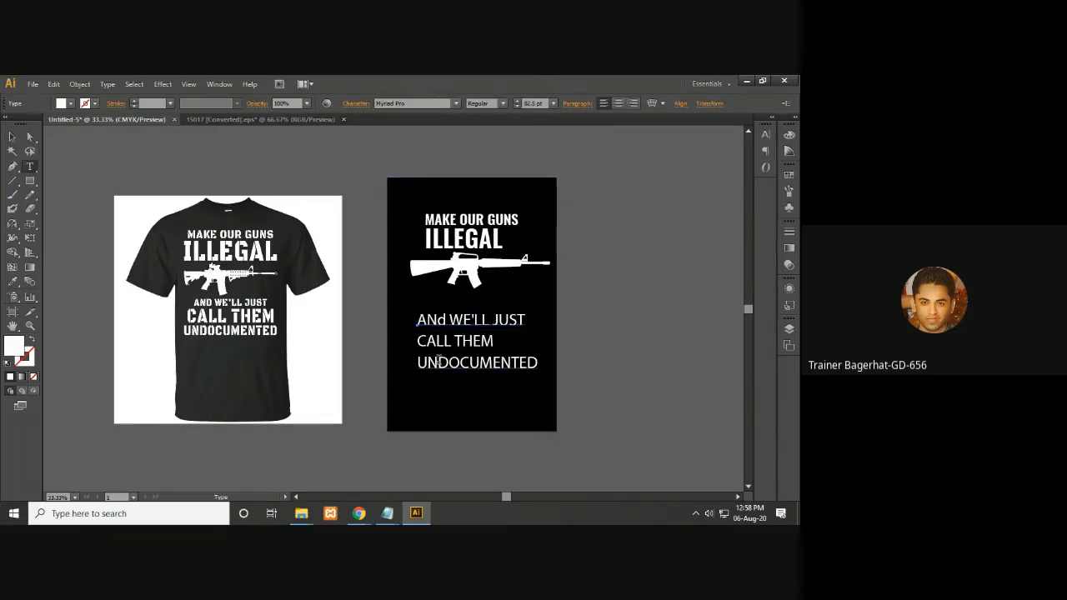
triple_click(475, 321)
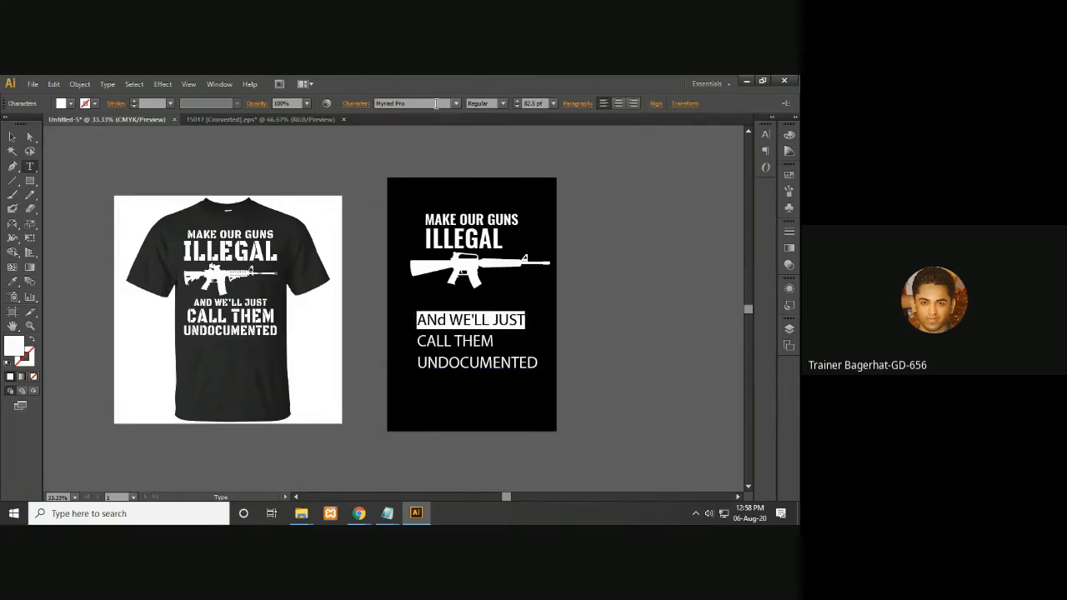
click(425, 106)
text(Oswald)
key(Return)
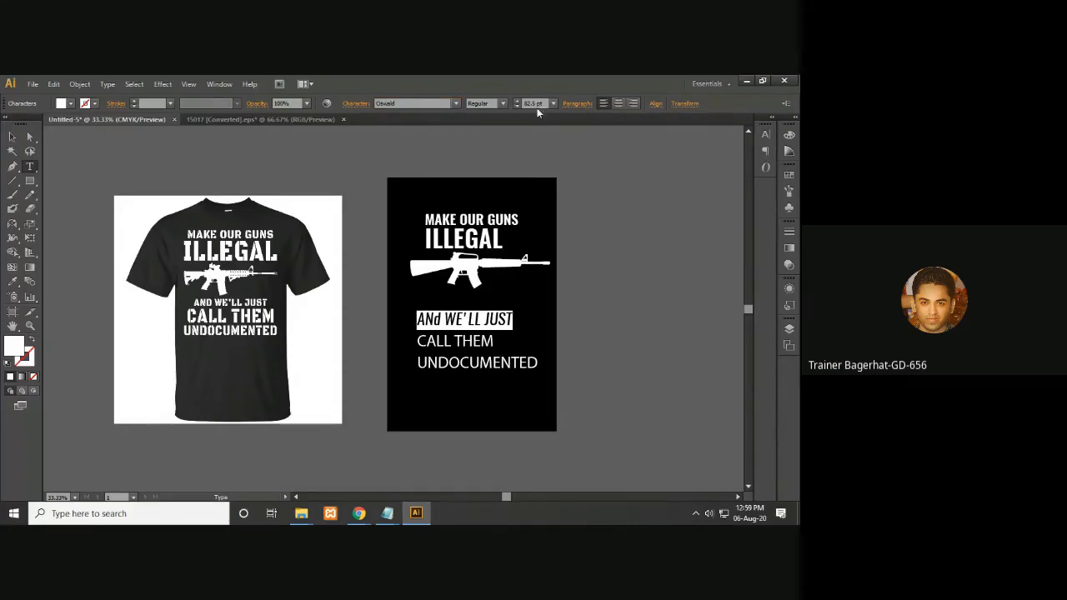
- Try the Light font style on the ANd WE'LL JUST line
click(503, 105)
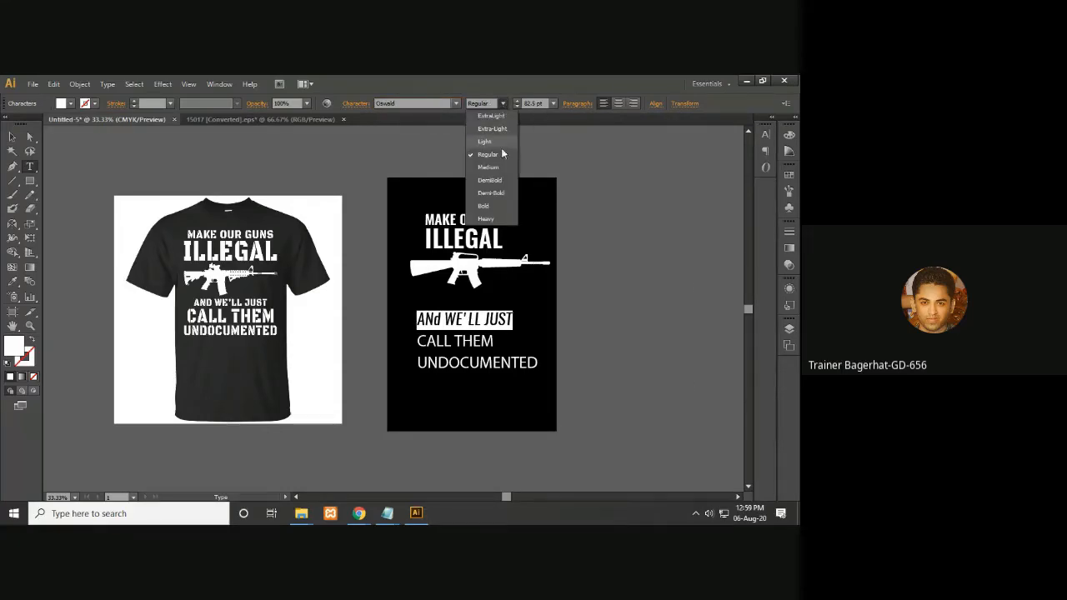
click(499, 142)
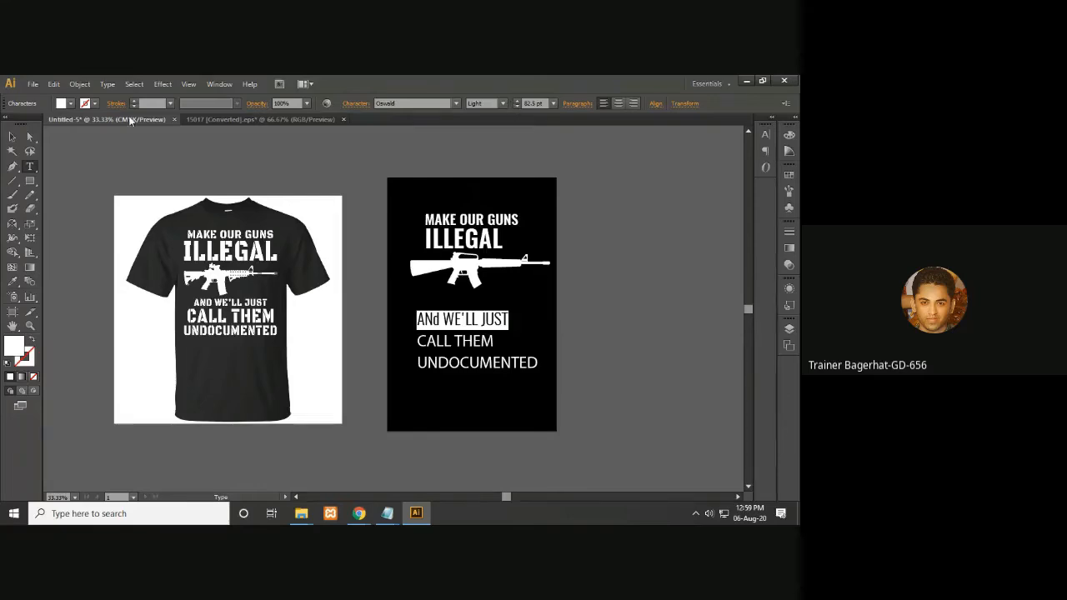
key(Escape)
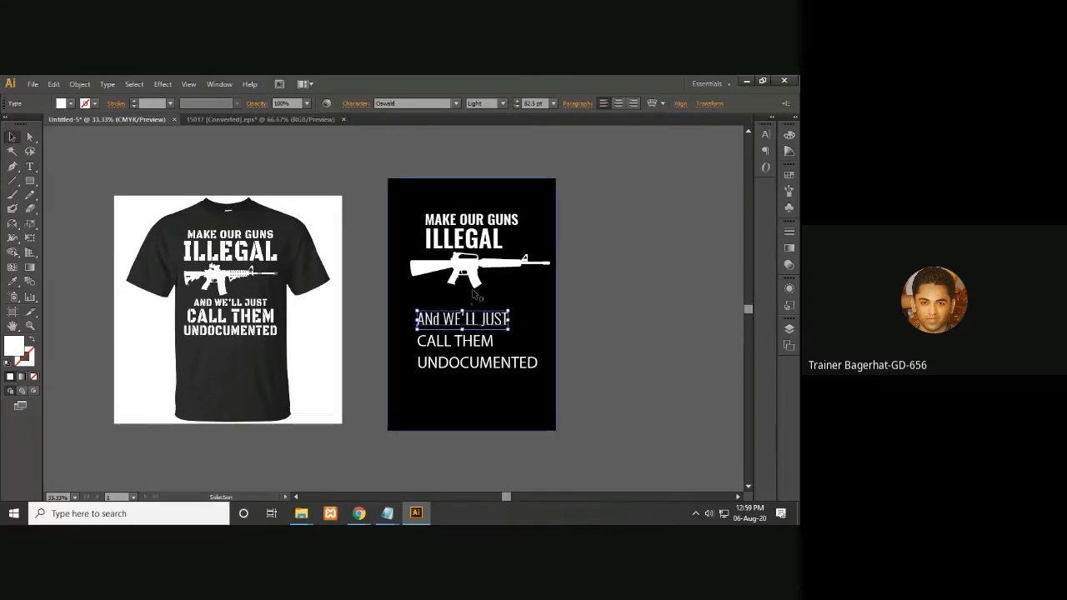
- Correct the lowercase d to a capital D in the AND WE'LL JUST line
click(30, 166)
triple_click(457, 317)
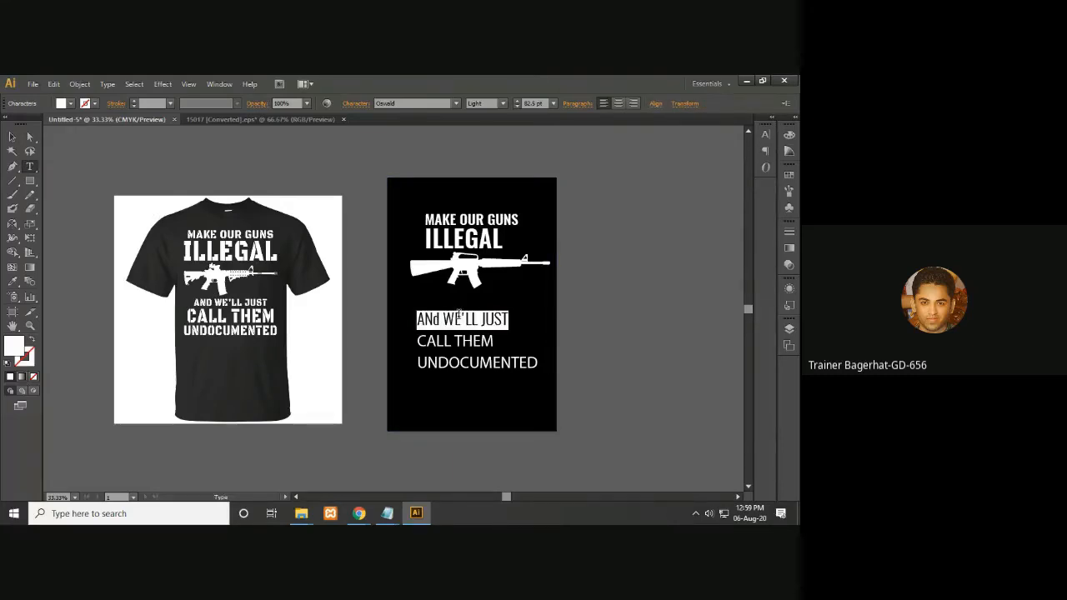
click(458, 315)
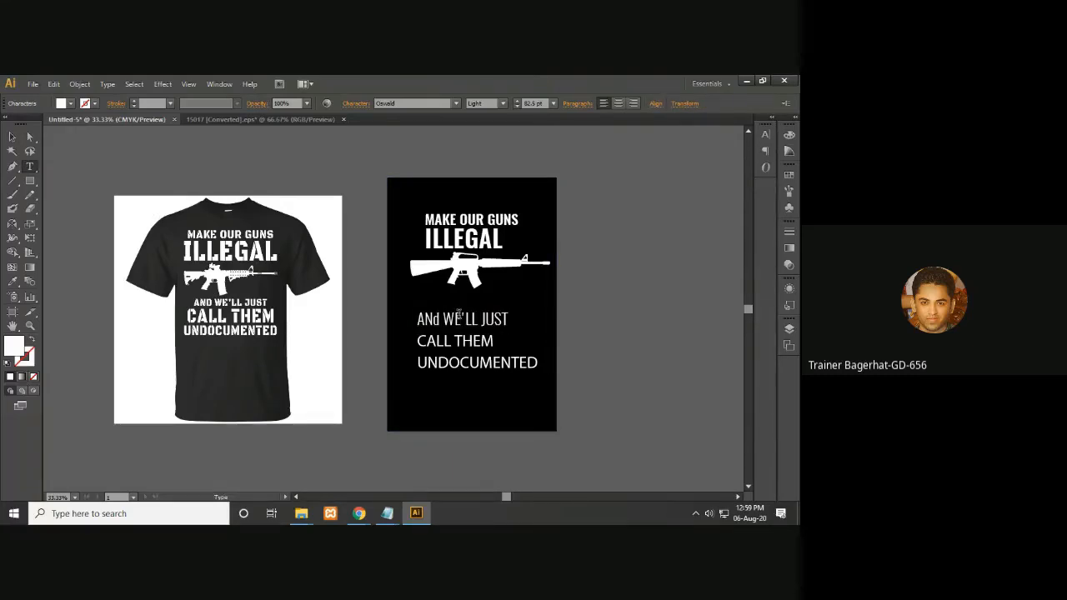
key(BackSpace)
key(ctrl+z)
key(BackSpace)
text(D)
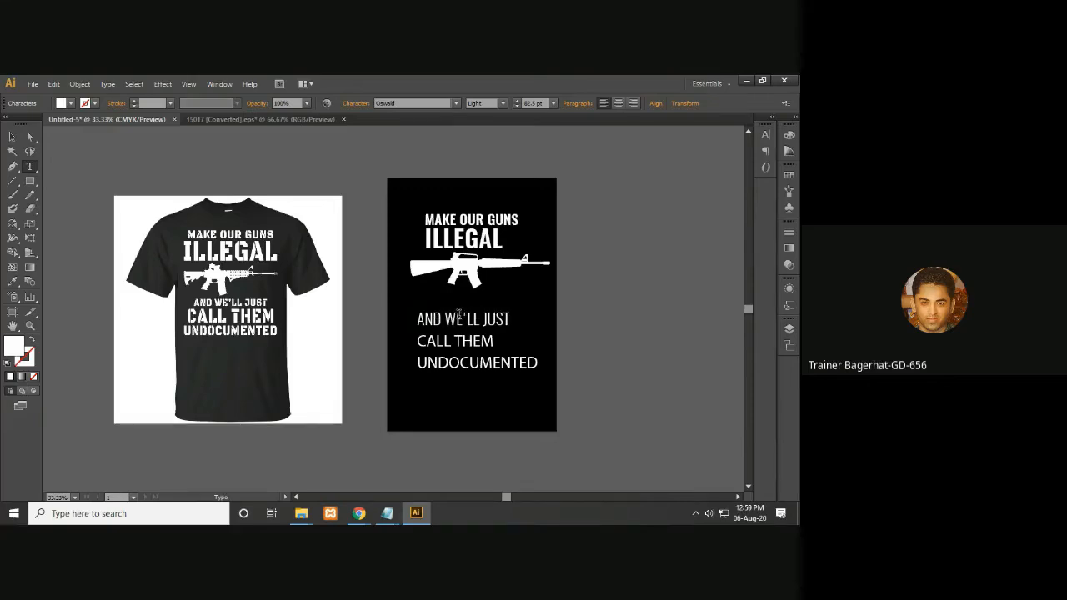
- Try the Extra-Light, Medium and Regular font styles on the AND WE'LL JUST line
triple_click(519, 320)
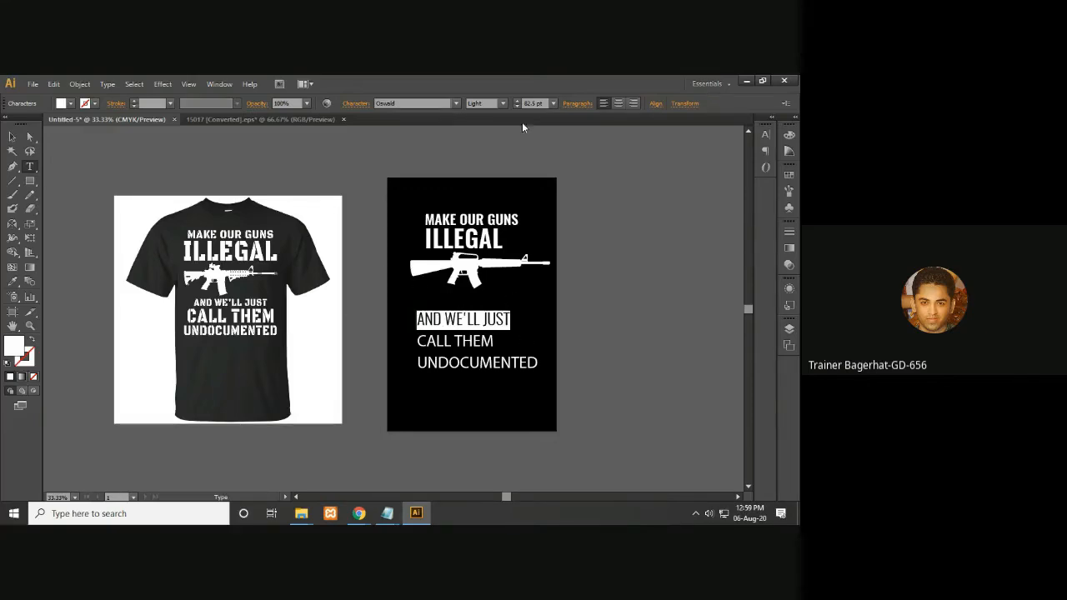
click(503, 103)
click(493, 129)
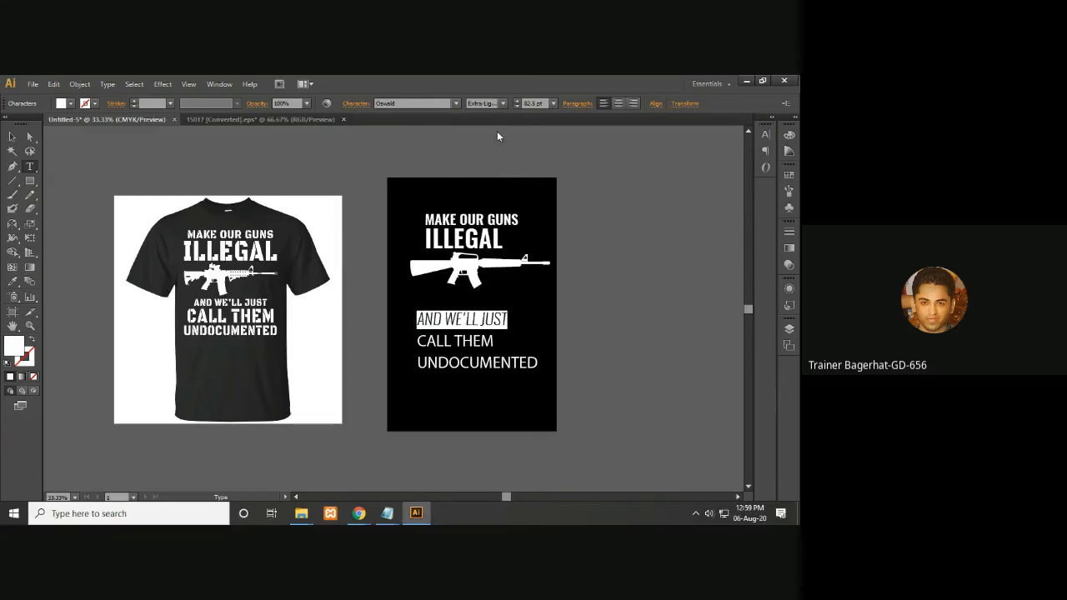
click(503, 104)
click(500, 170)
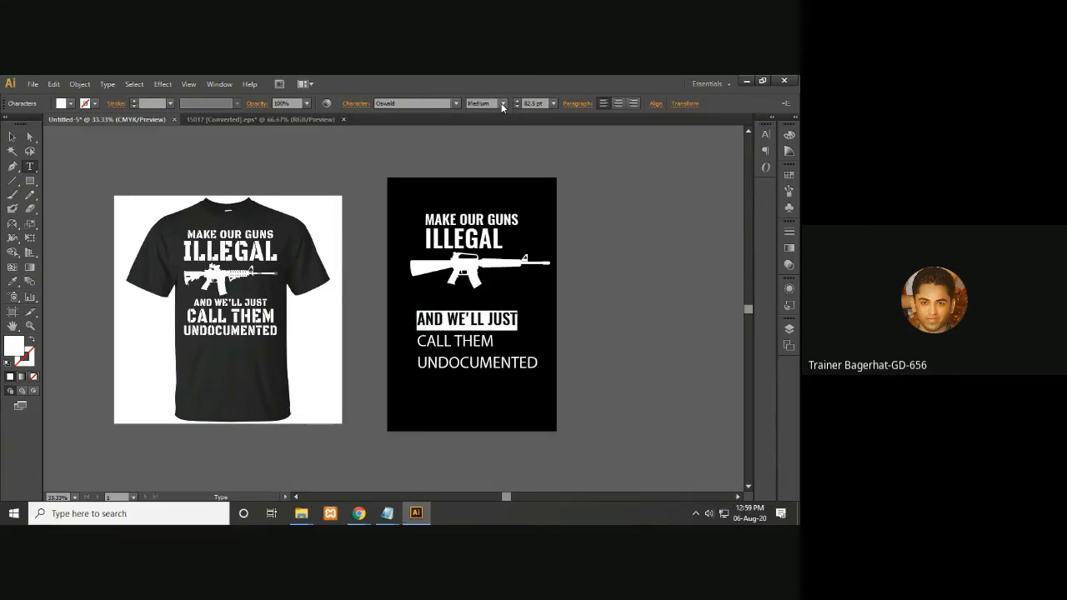
click(503, 104)
click(492, 154)
click(12, 136)
click(188, 163)
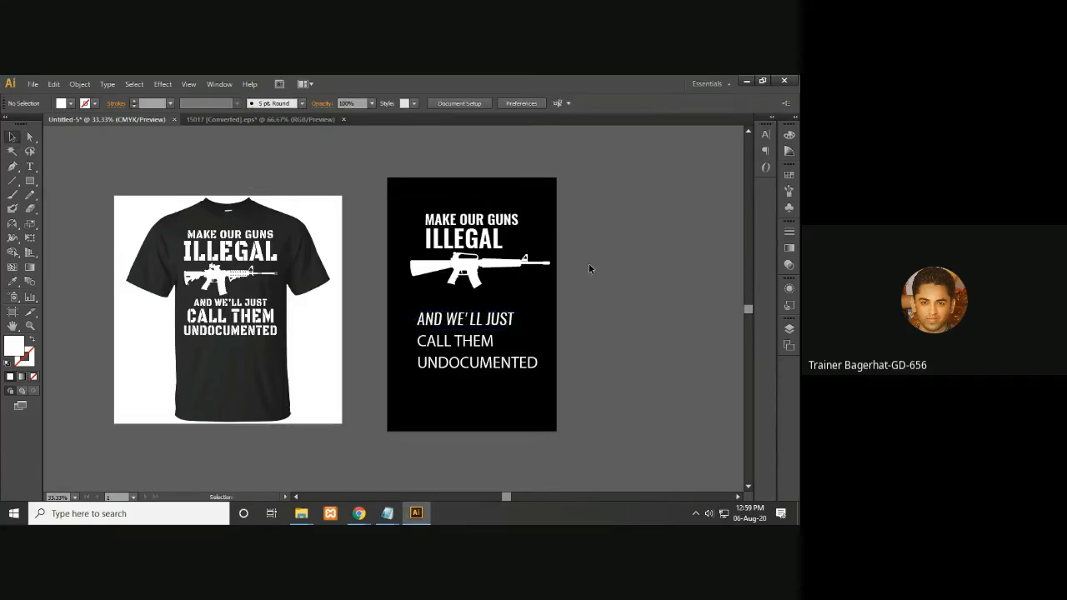
- Set the font style of the AND WE'LL JUST line to Medium, and deselect it
click(505, 322)
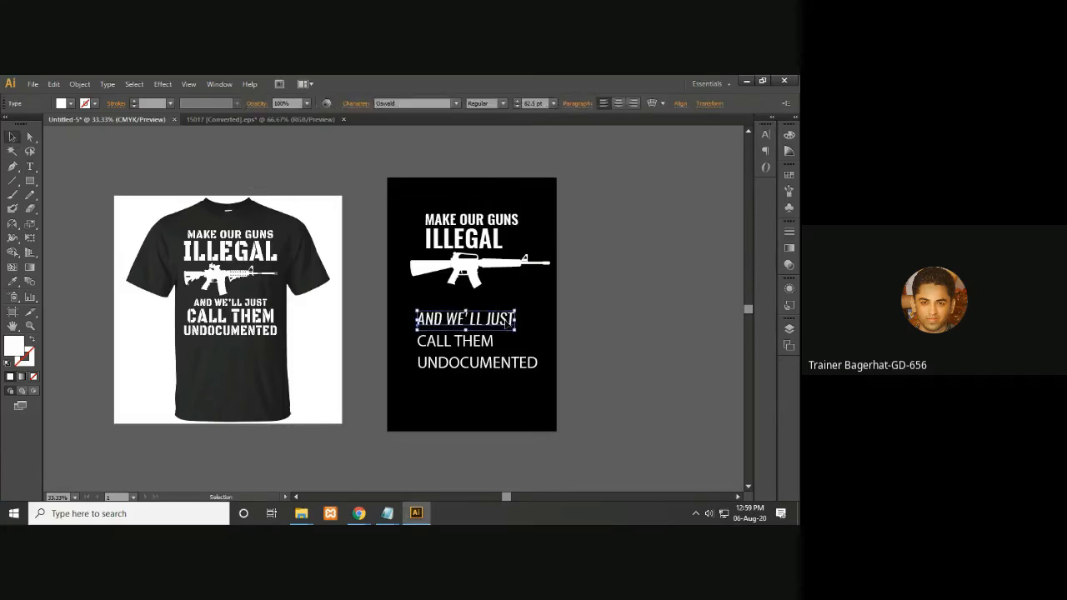
click(502, 104)
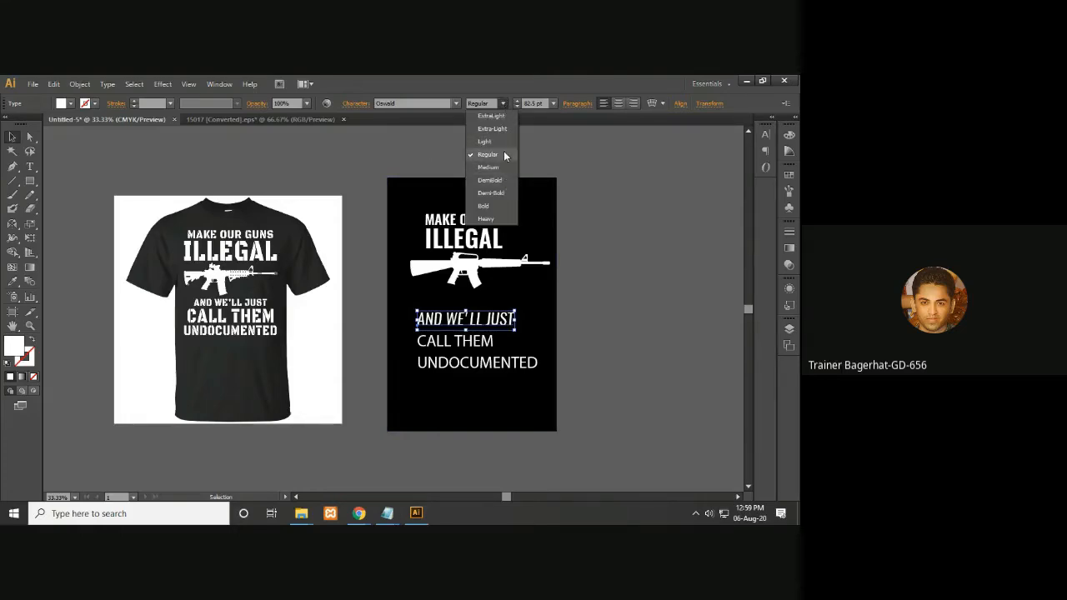
click(489, 167)
click(599, 220)
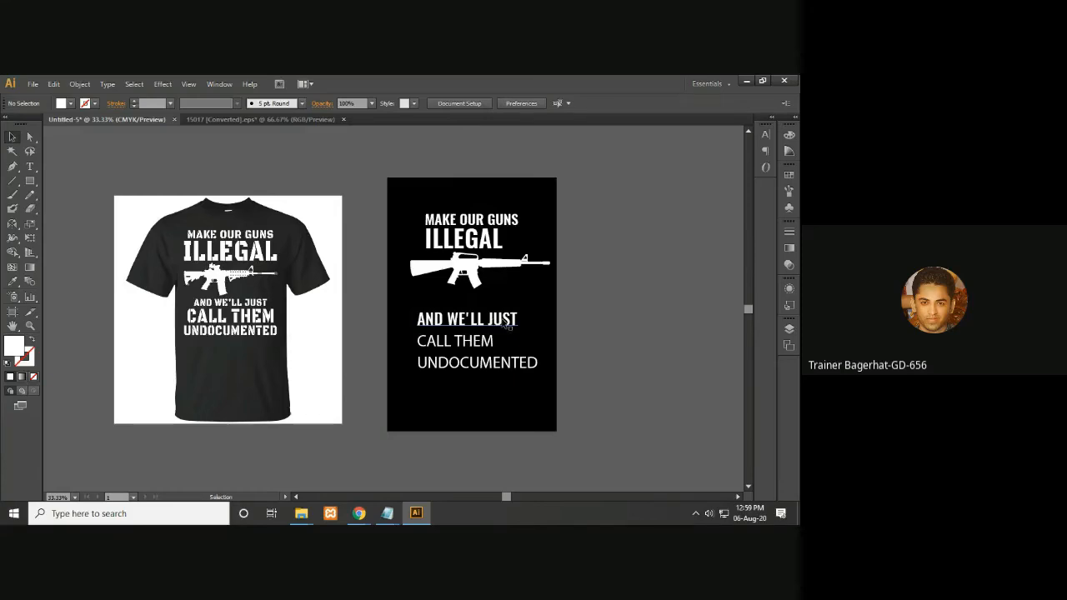
click(497, 325)
click(627, 373)
click(510, 323)
click(663, 400)
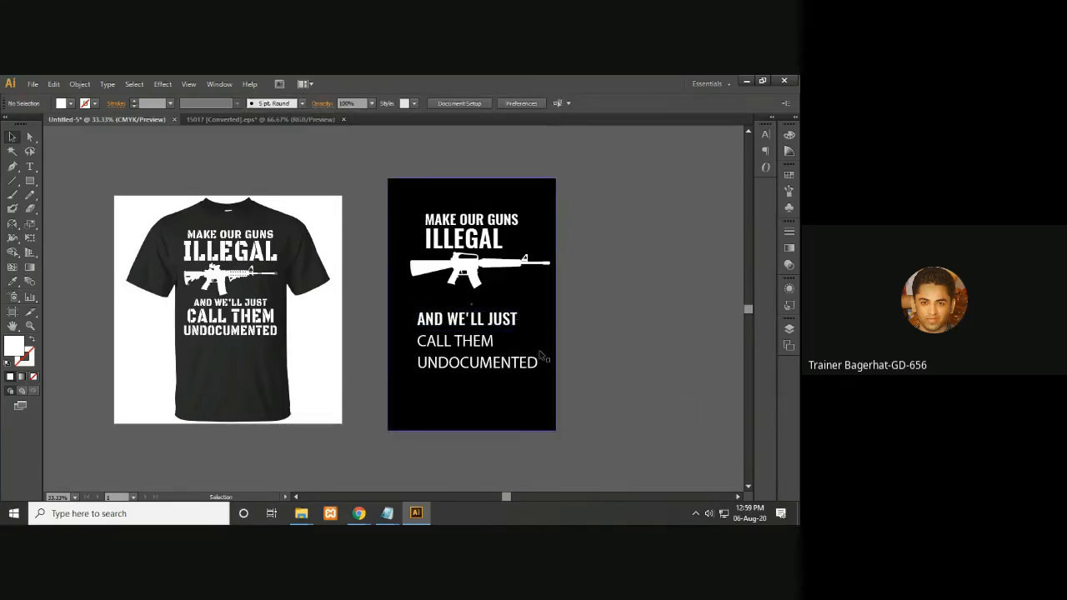
- Nudge the AND WE'LL JUST line up until it sits close beneath the rifle, and deselect it
click(499, 325)
key(Up)
key(Up)
key(Up)
key(Up)
key(Up)
key(Up)
key(Up)
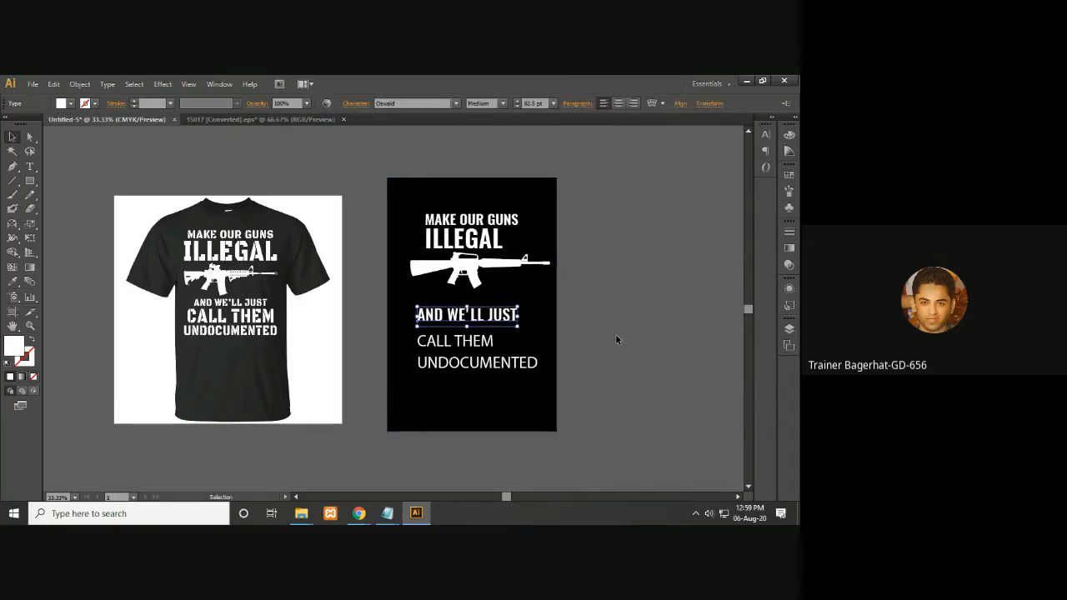
key(Up)
key(Up)
key(Up)
key(Up)
key(Up)
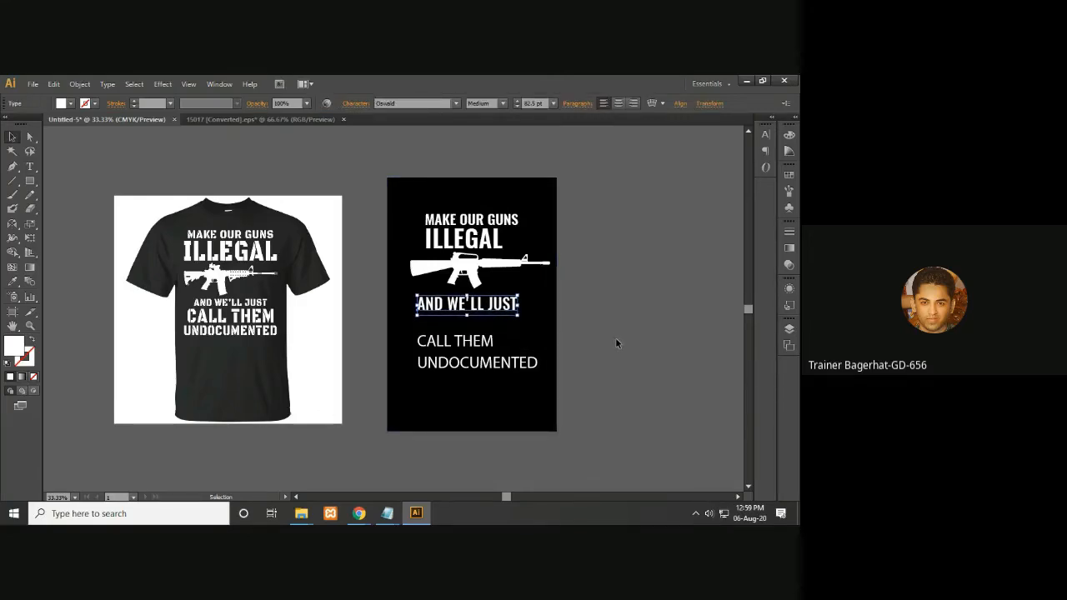
key(Up)
click(622, 345)
- Set the CALL THEM line in Oswald with the DemiBold style
click(469, 341)
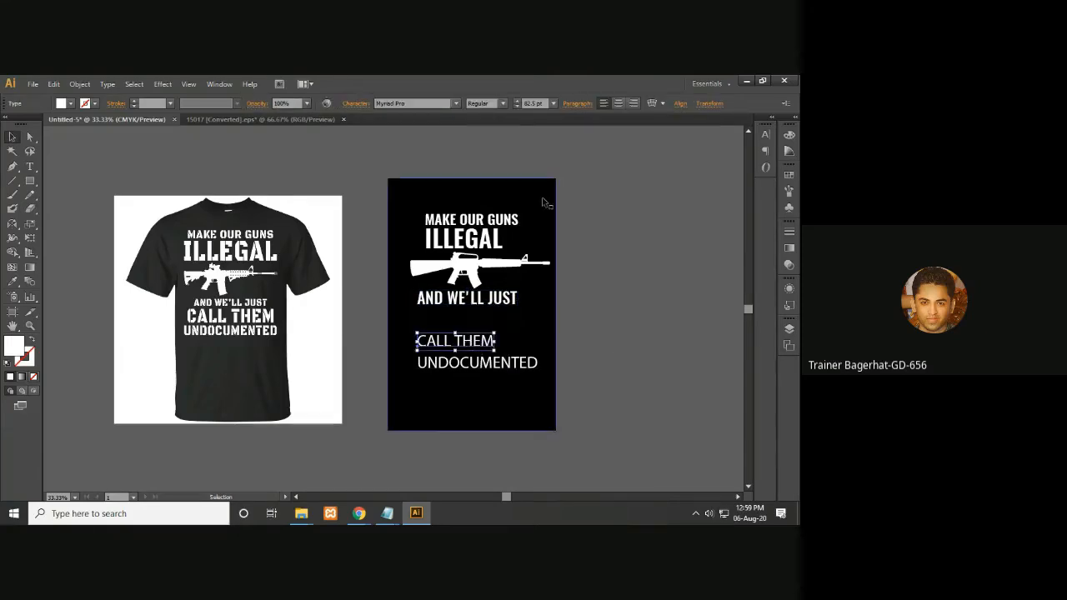
click(408, 103)
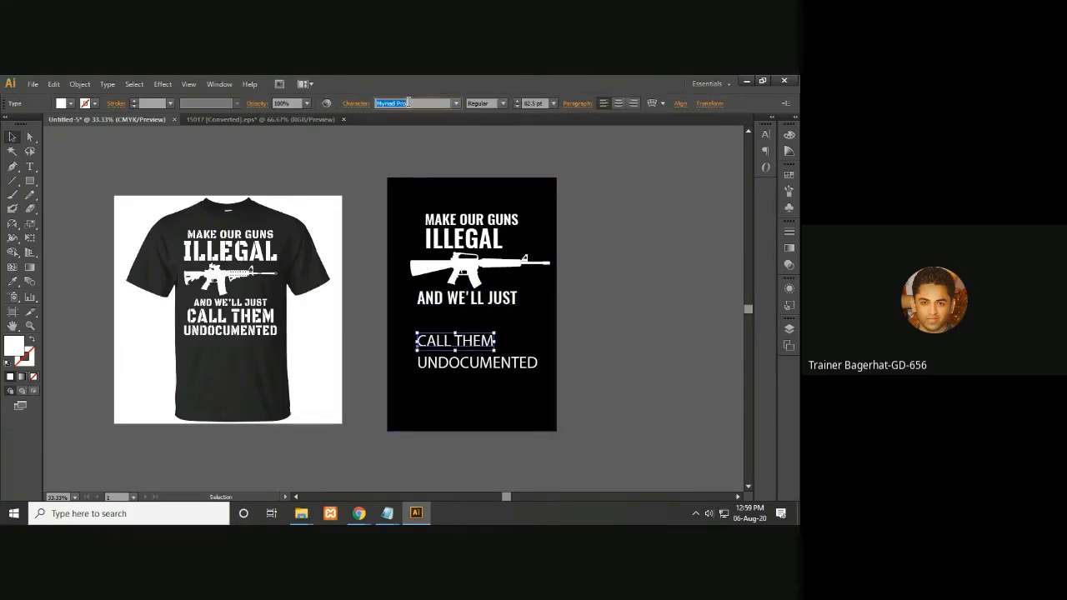
text(oa)
key(Return)
key(Return)
click(503, 103)
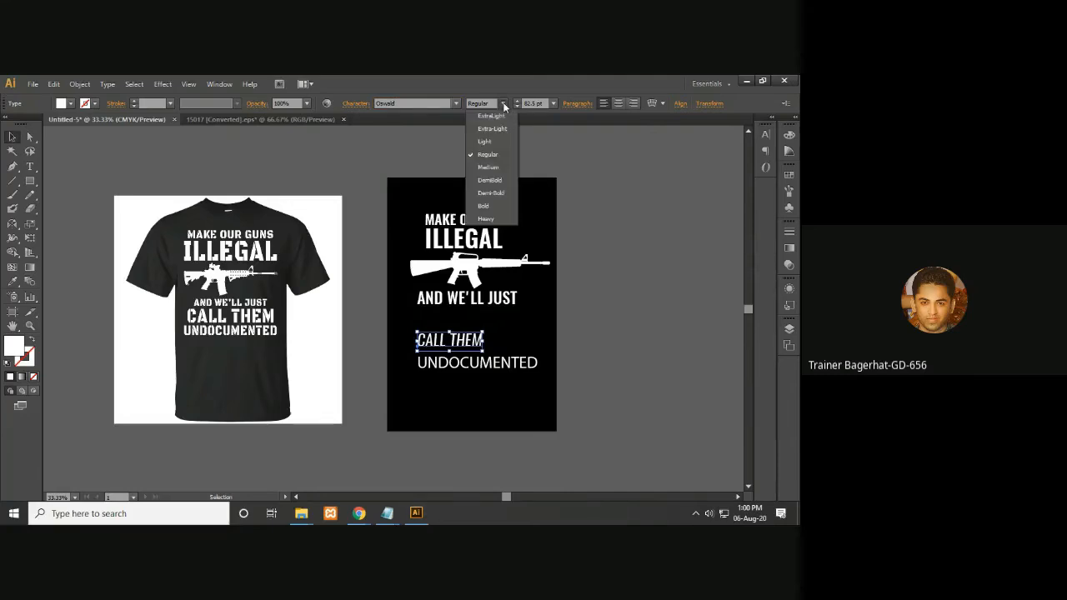
click(505, 185)
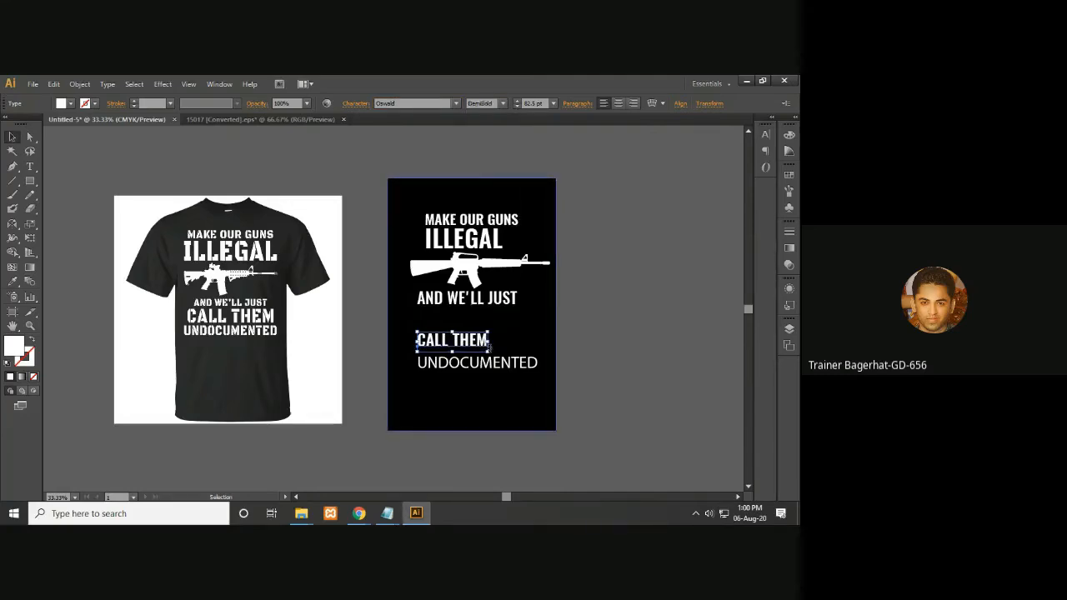
- Enlarge the CALL THEM line to about 136 pt and place it directly beneath the AND WE'LL JUST line
drag(491, 335, 524, 323)
click(602, 324)
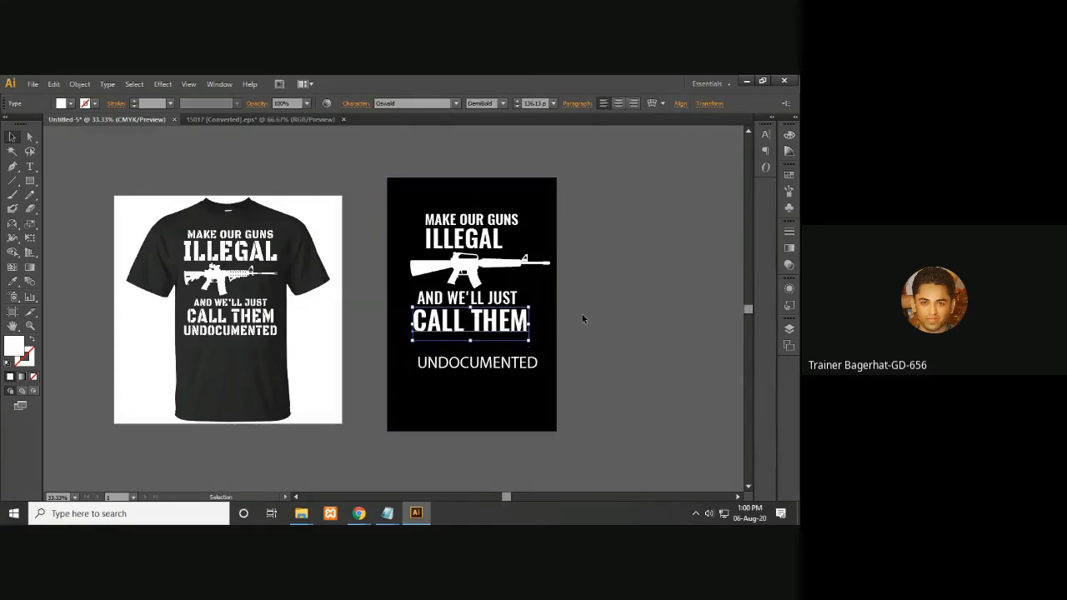
click(588, 314)
- Nudge the UNDOCUMENTED line up until it sits directly beneath CALL THEM, and deselect it
click(534, 370)
drag(534, 369, 538, 368)
key(Up)
key(Up)
key(Up)
key(Up)
key(Up)
key(Up)
key(Up)
key(Up)
key(Up)
key(Up)
key(Up)
key(Up)
key(Up)
key(Up)
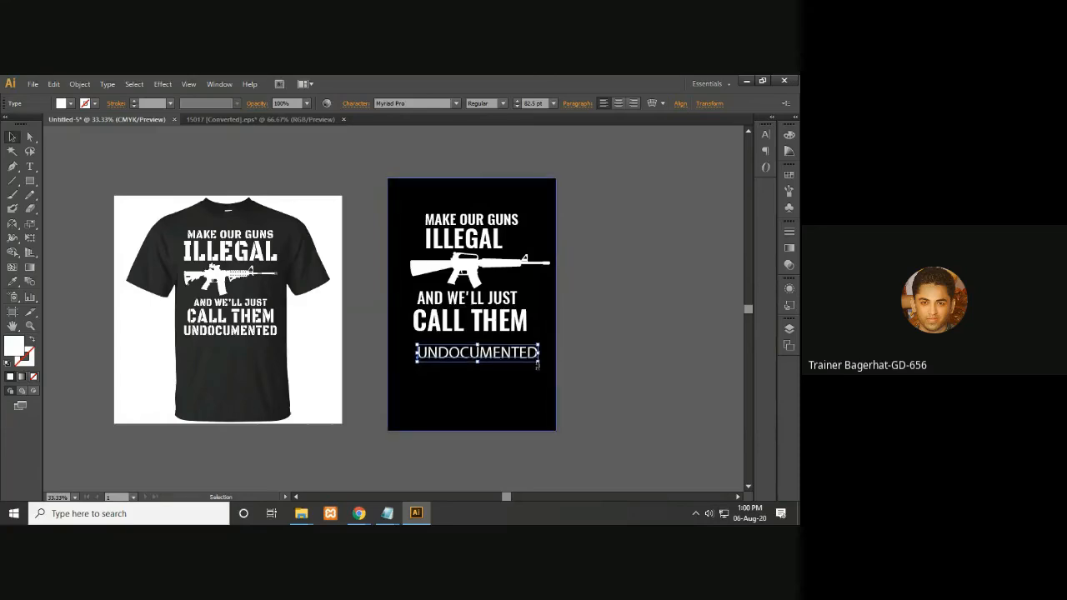
key(Up)
key(Up)
key(Up)
key(Up)
key(Up)
key(Up)
key(Up)
key(Up)
key(Up)
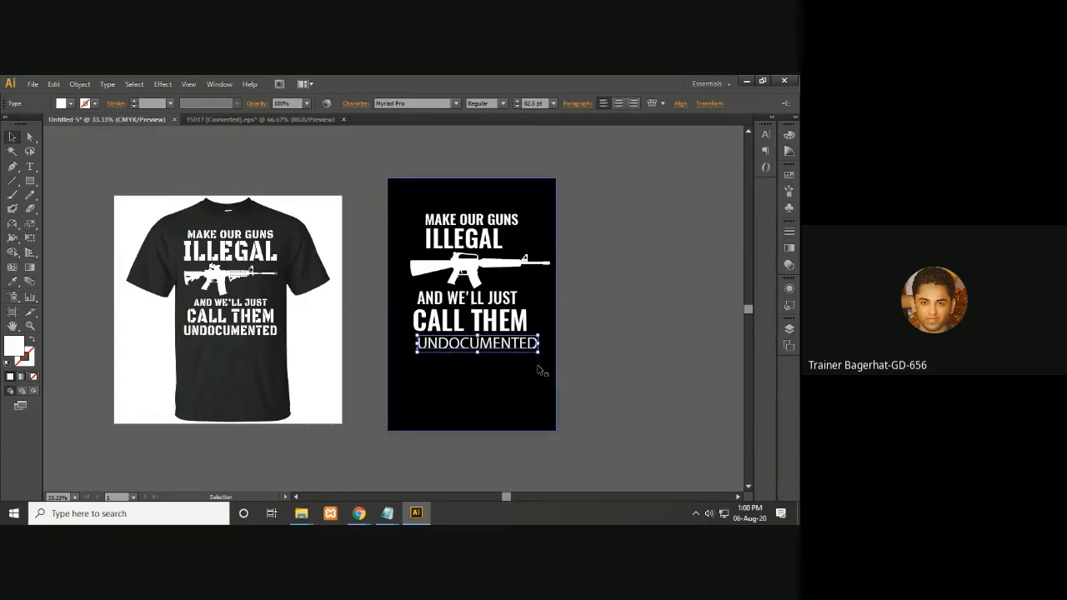
click(590, 355)
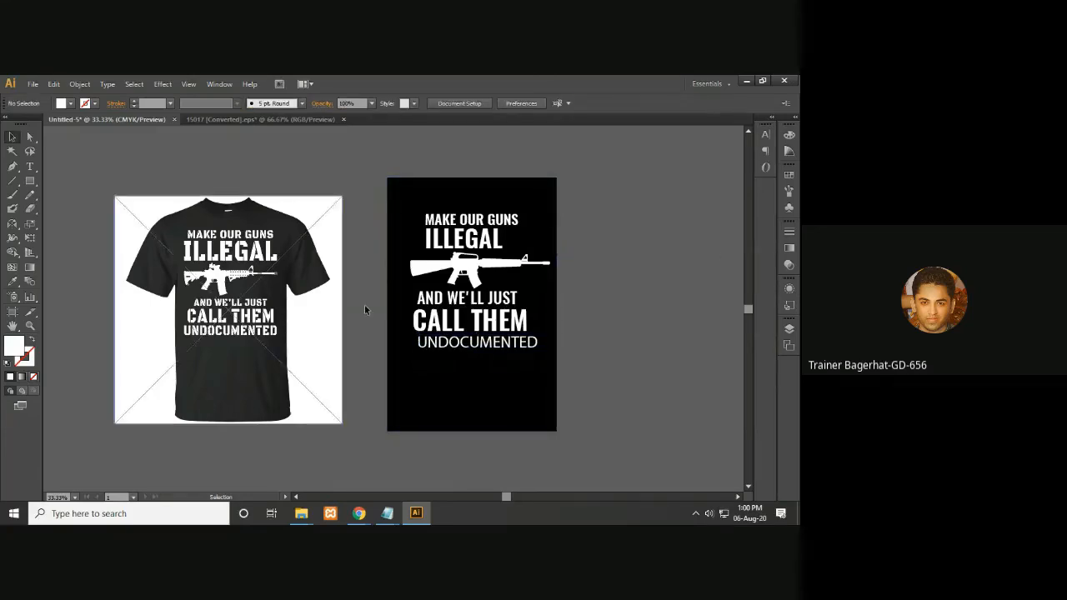
- Set the UNDOCUMENTED line in Oswald with the Medium style
click(481, 343)
click(503, 104)
click(430, 102)
triple_click(430, 101)
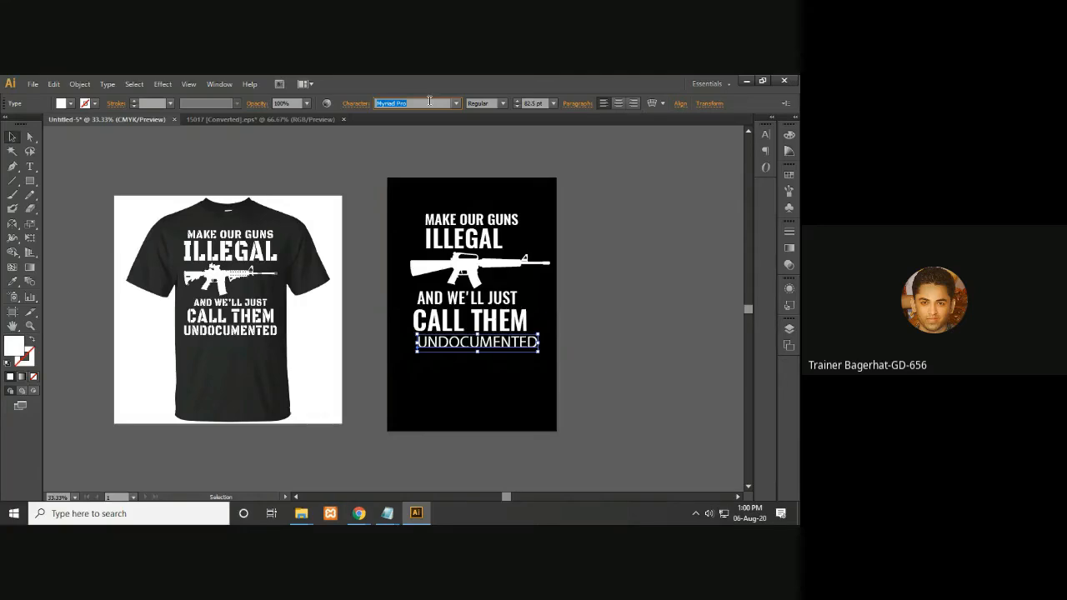
click(502, 103)
click(501, 167)
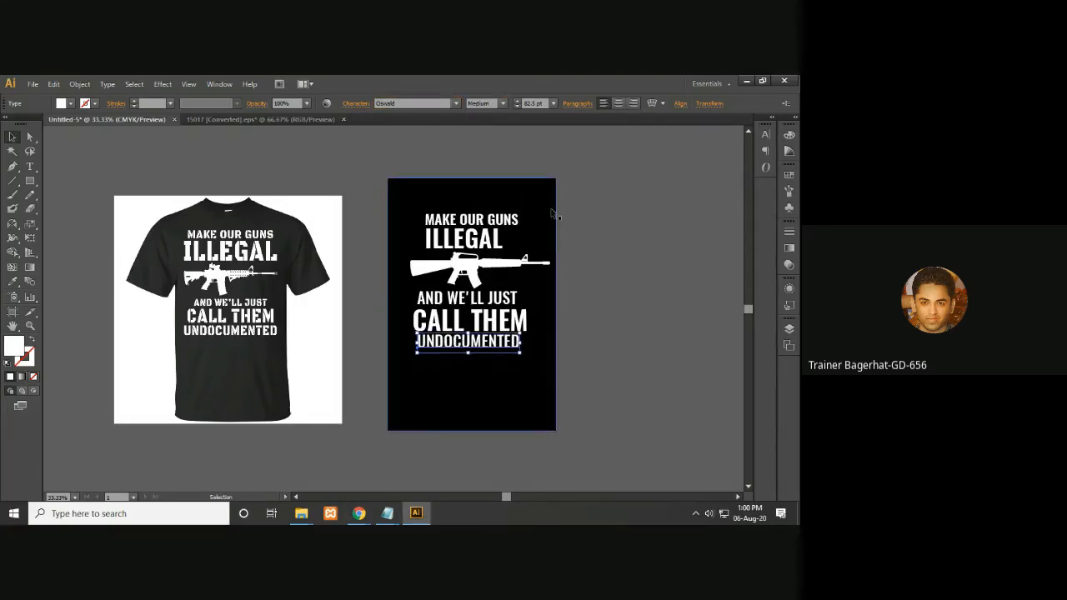
click(557, 311)
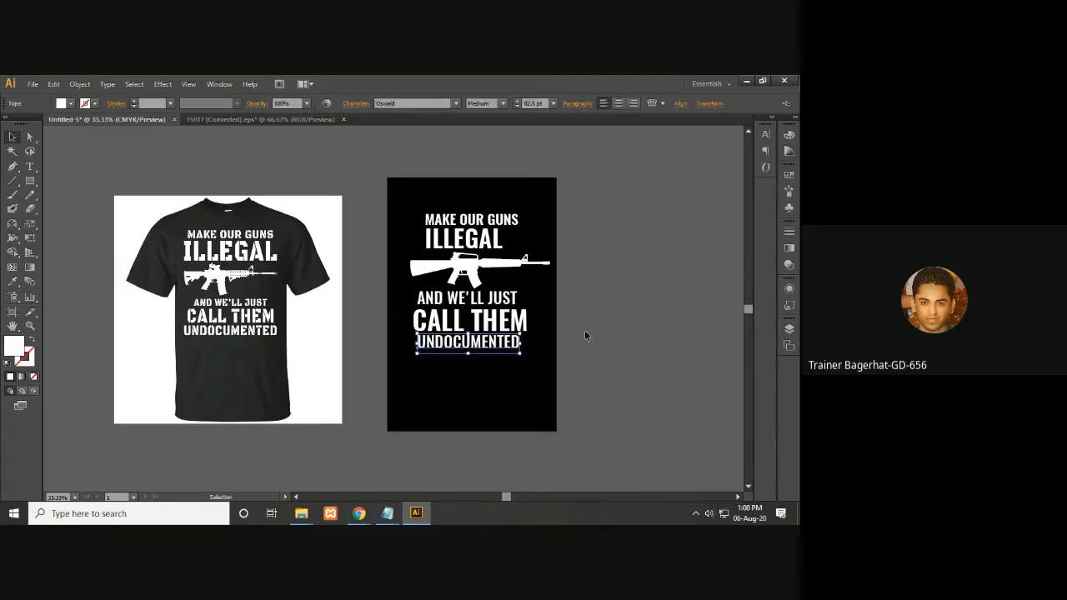
- Try right and centre paragraph alignment on all five slogan lines, then restore left alignment and deselect them
click(492, 221)
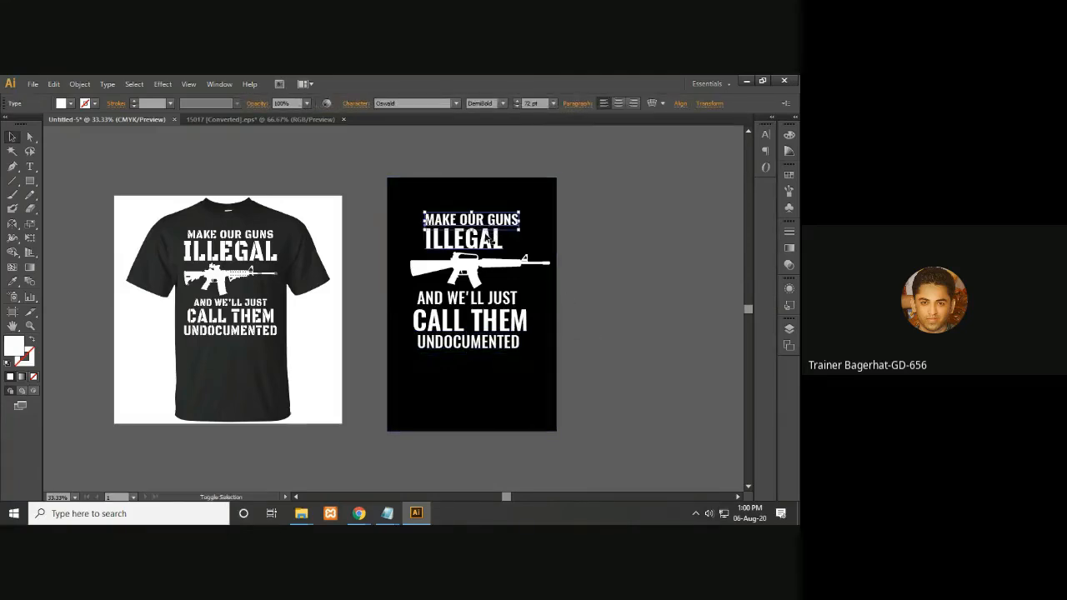
shift+click(480, 298)
shift+click(484, 321)
shift+click(487, 343)
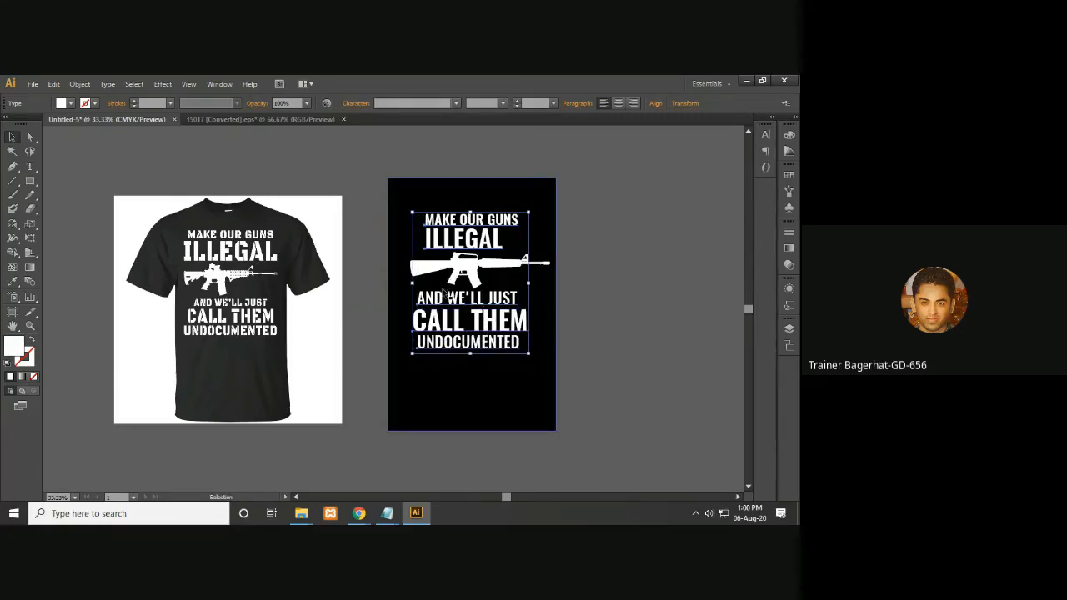
click(633, 104)
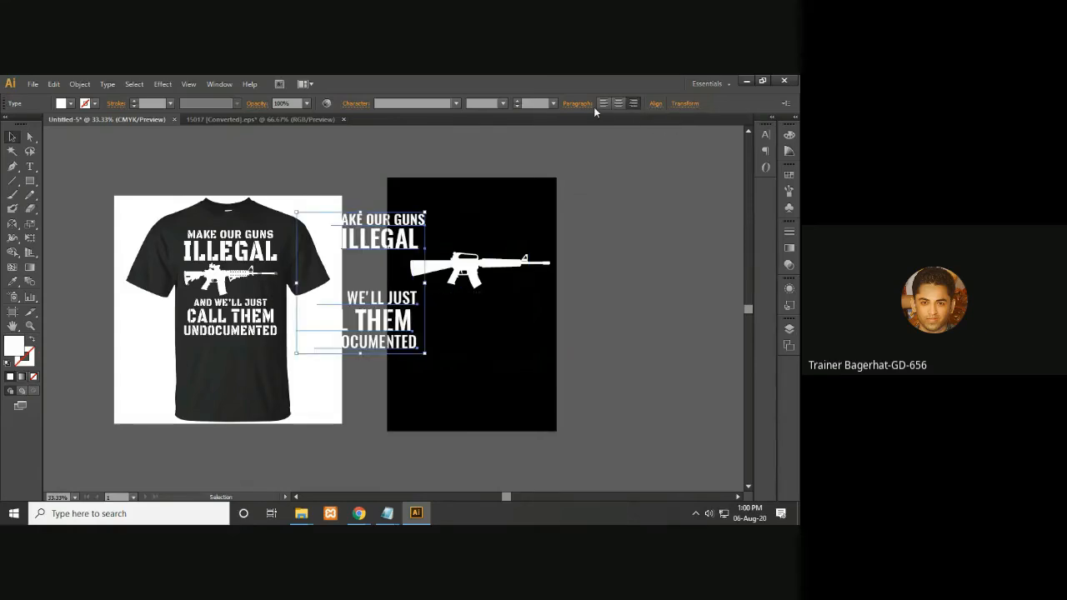
click(602, 103)
click(620, 103)
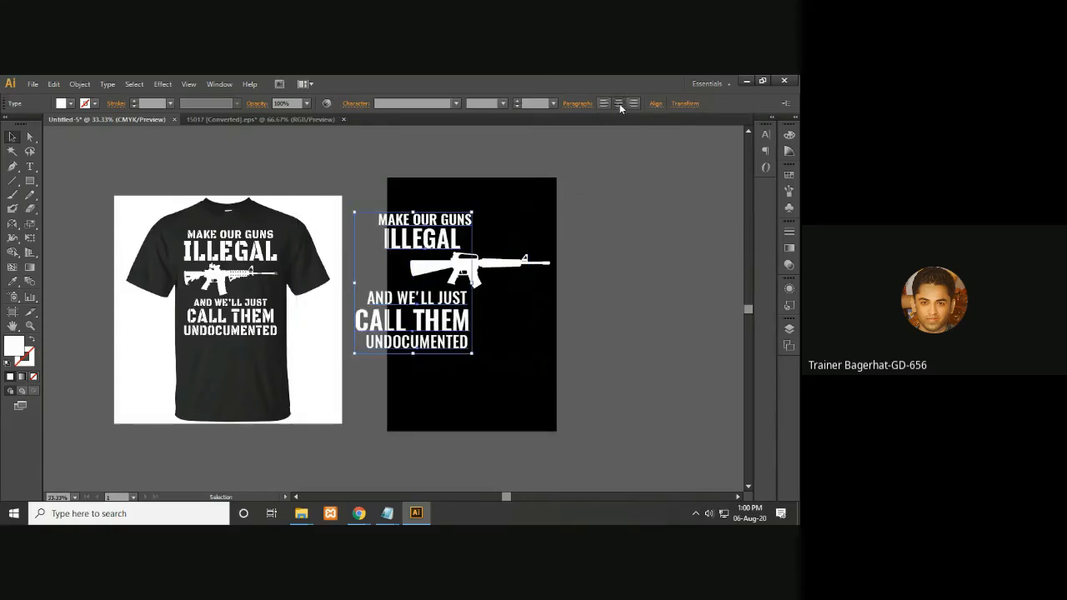
click(606, 103)
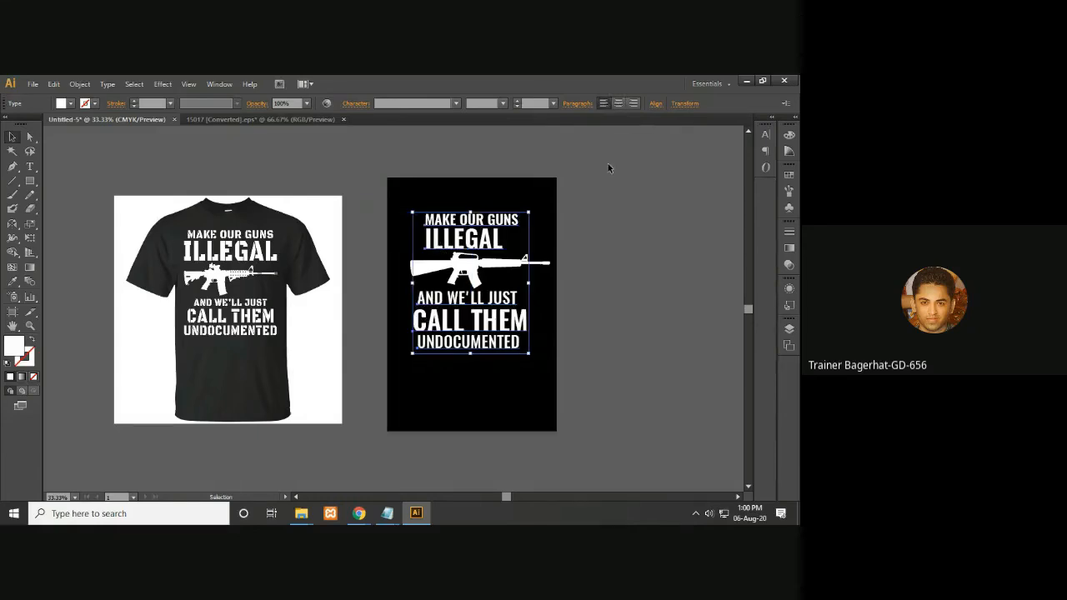
click(610, 207)
- Select all five slogan lines without the rifle and align them to the artboard's left edge
click(503, 218)
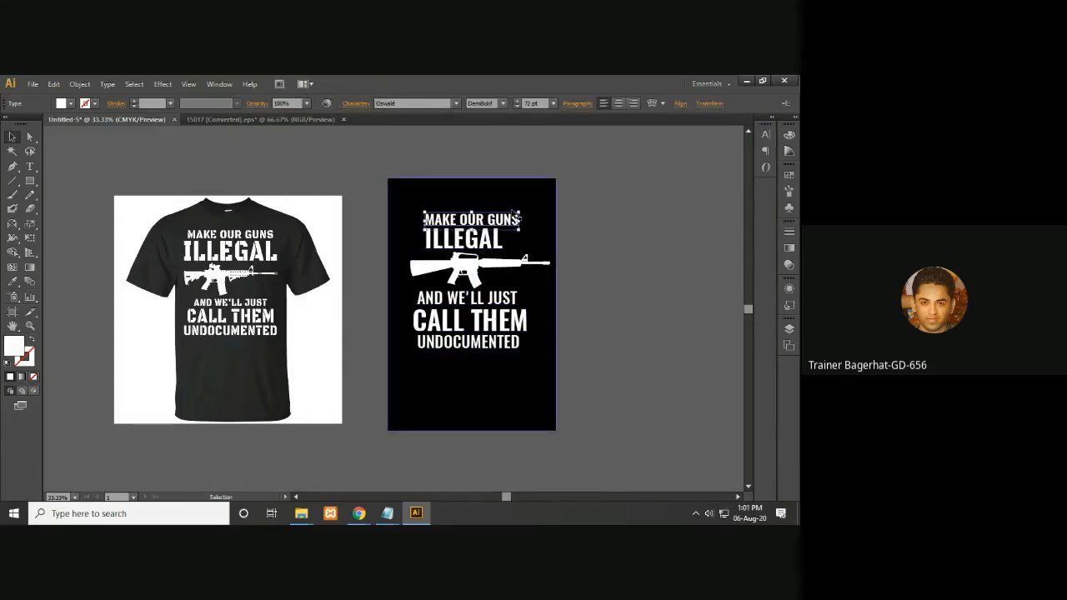
shift+click(487, 283)
shift+click(492, 299)
shift+click(492, 326)
shift+click(490, 343)
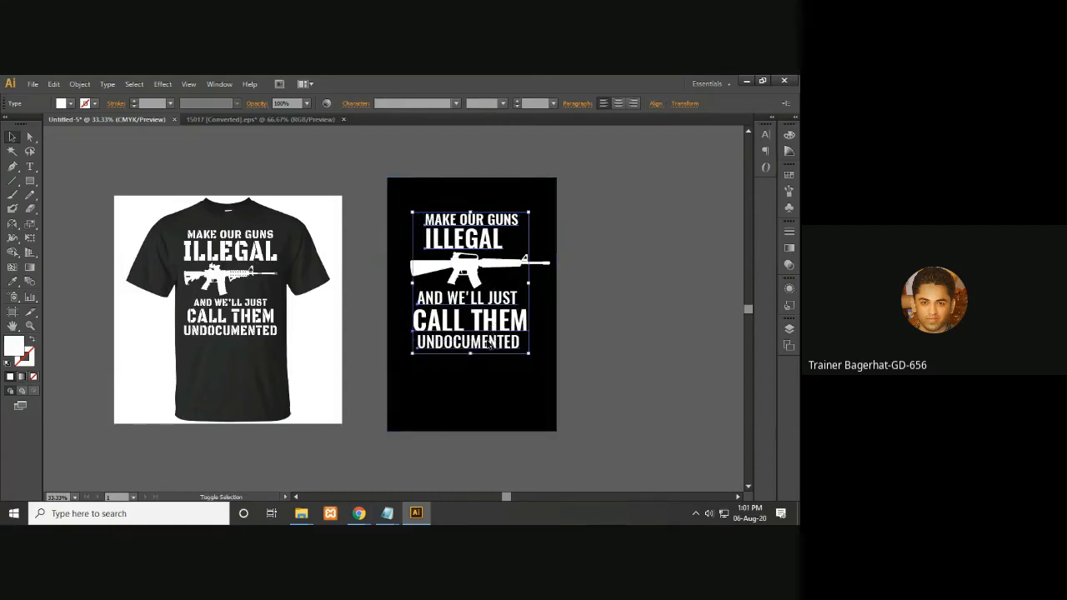
click(658, 103)
click(539, 136)
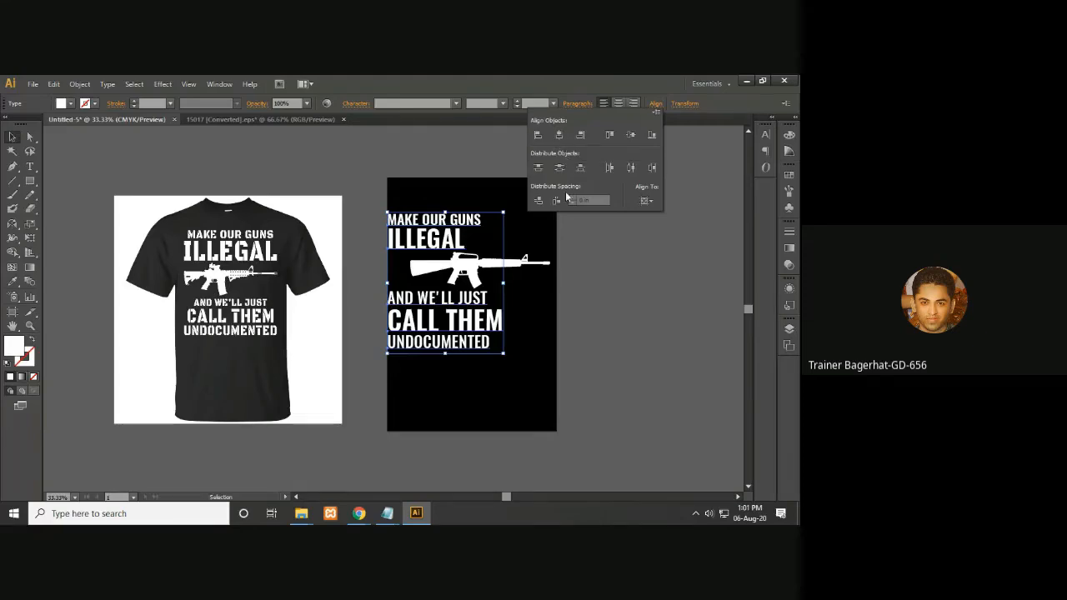
- Centre the five slogan lines horizontally on the artboard and deselect them
click(559, 135)
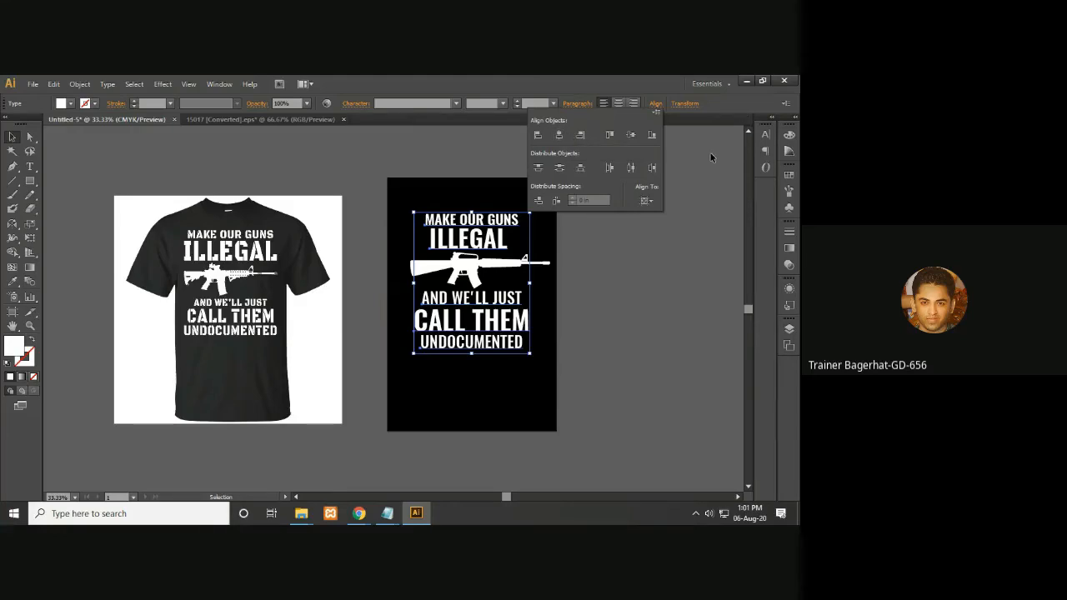
click(481, 265)
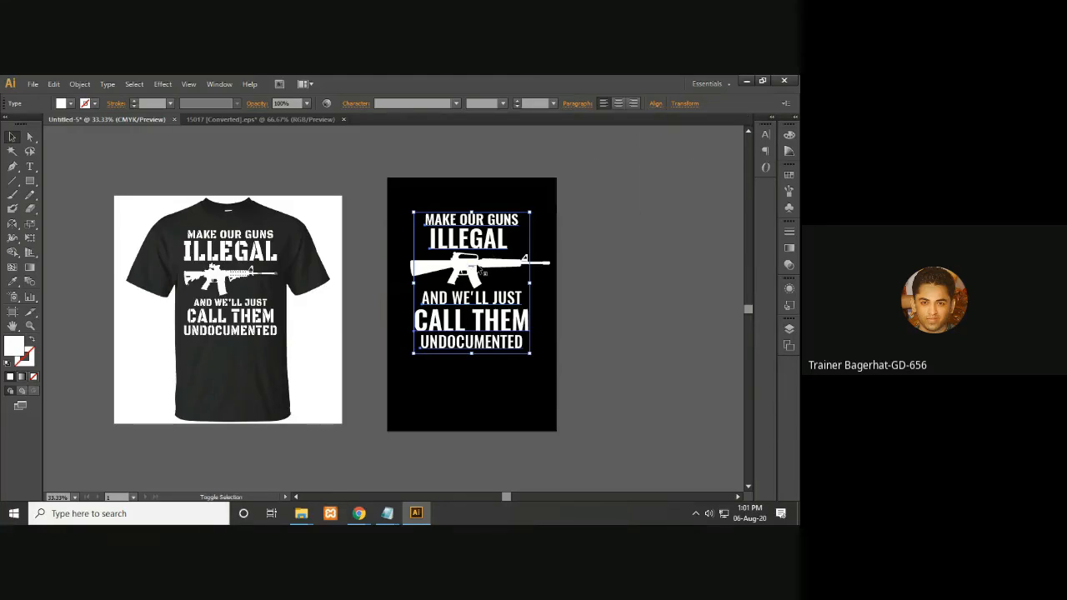
click(647, 274)
click(487, 224)
shift+click(487, 242)
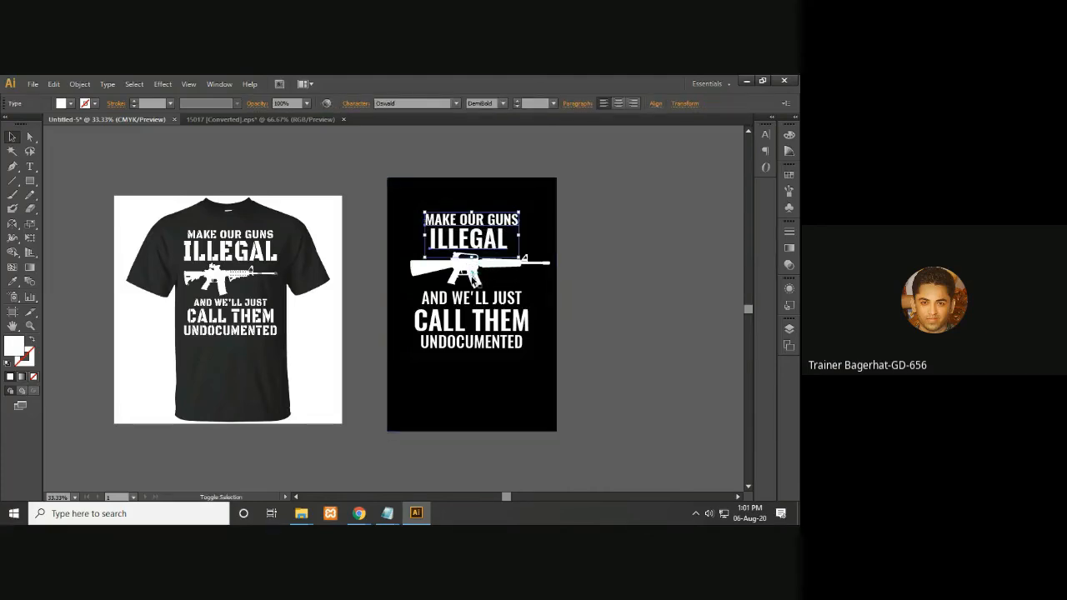
shift+click(477, 275)
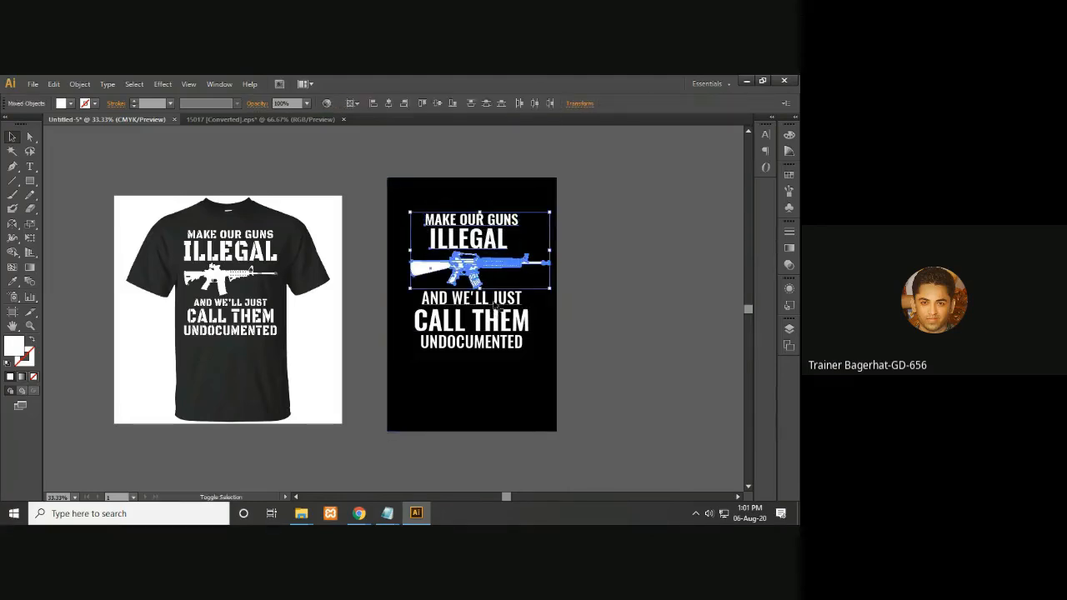
shift+click(501, 302)
shift+click(503, 323)
shift+click(507, 344)
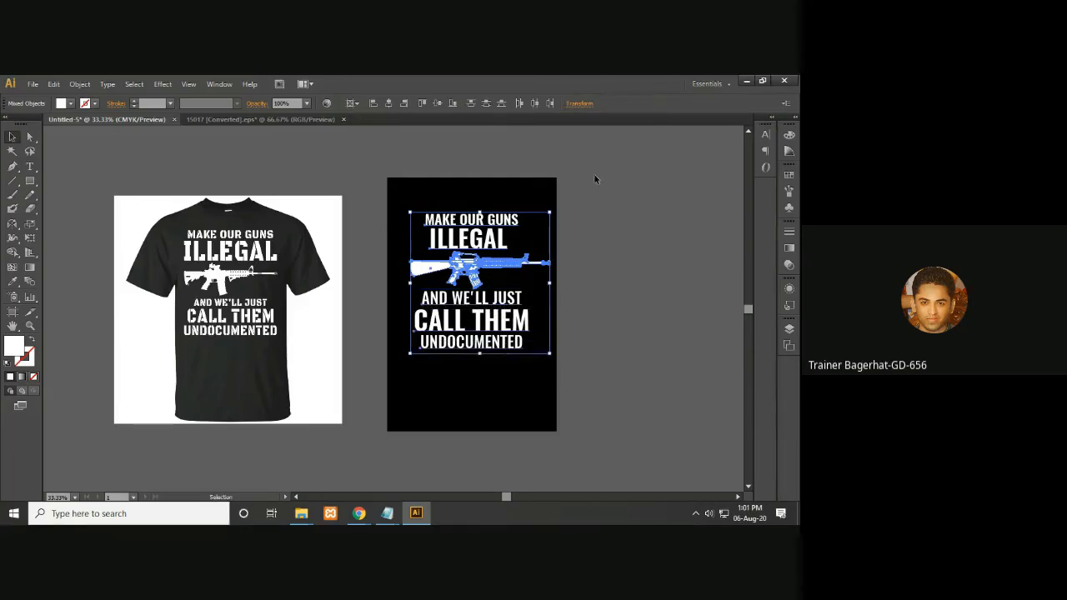
click(625, 171)
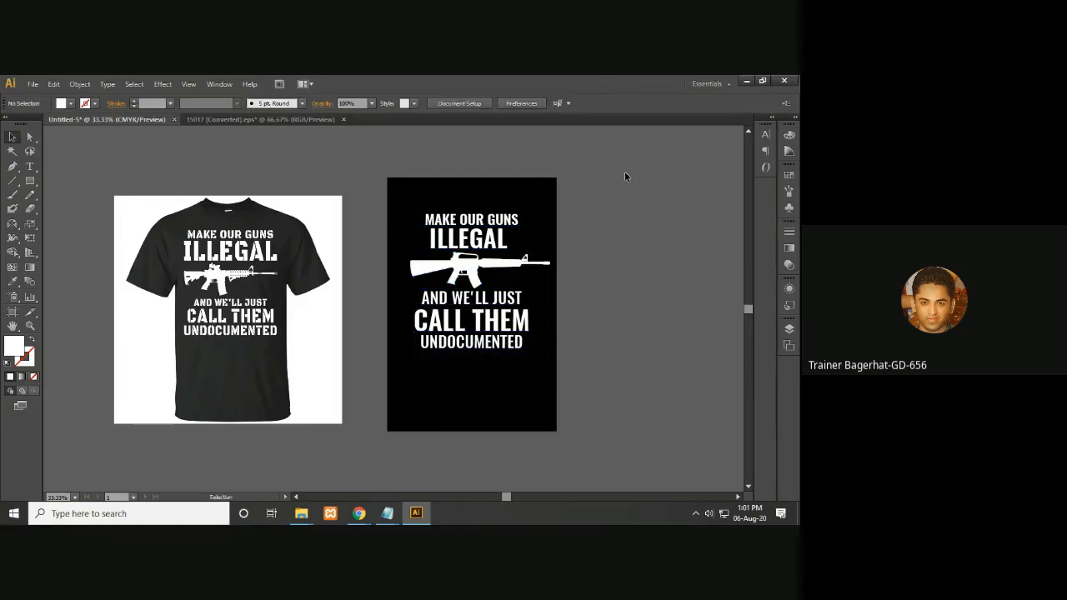
- Select all five slogan lines together with the rifle
click(500, 221)
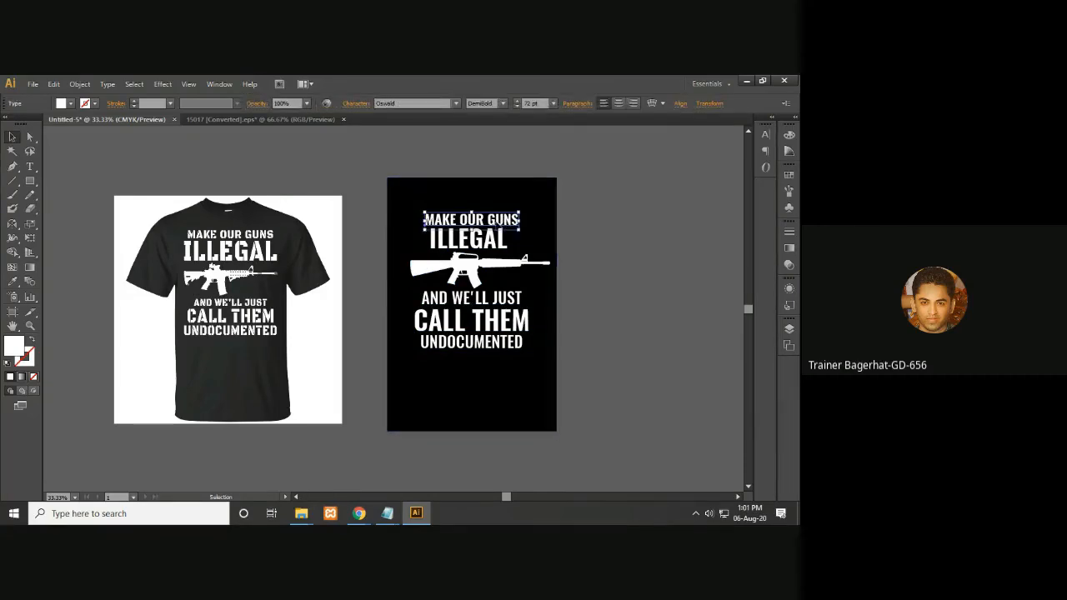
shift+click(496, 250)
drag(495, 250, 500, 269)
shift+click(499, 268)
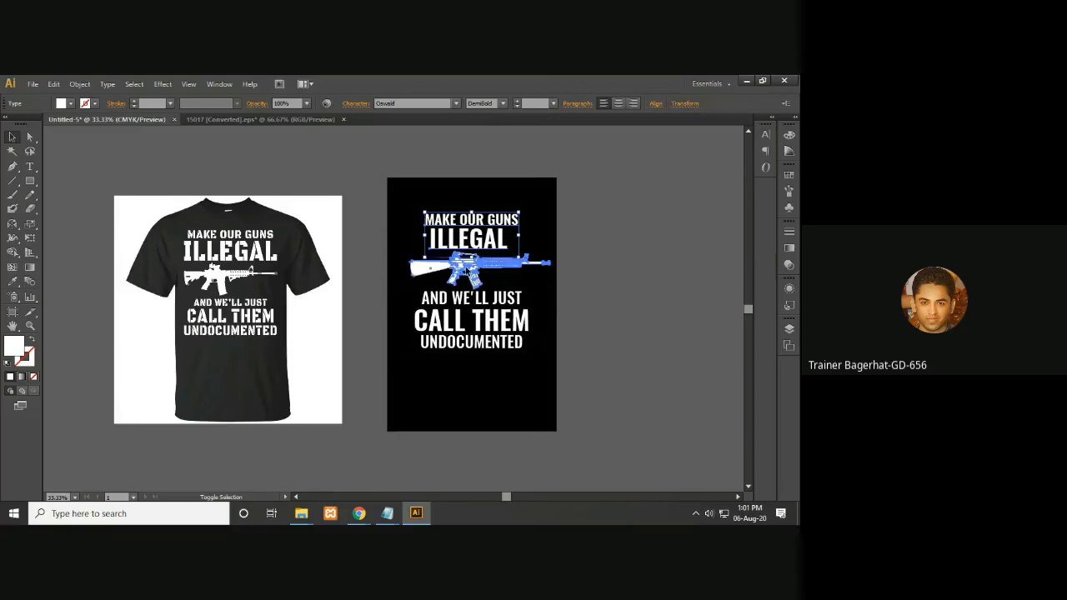
shift+click(472, 299)
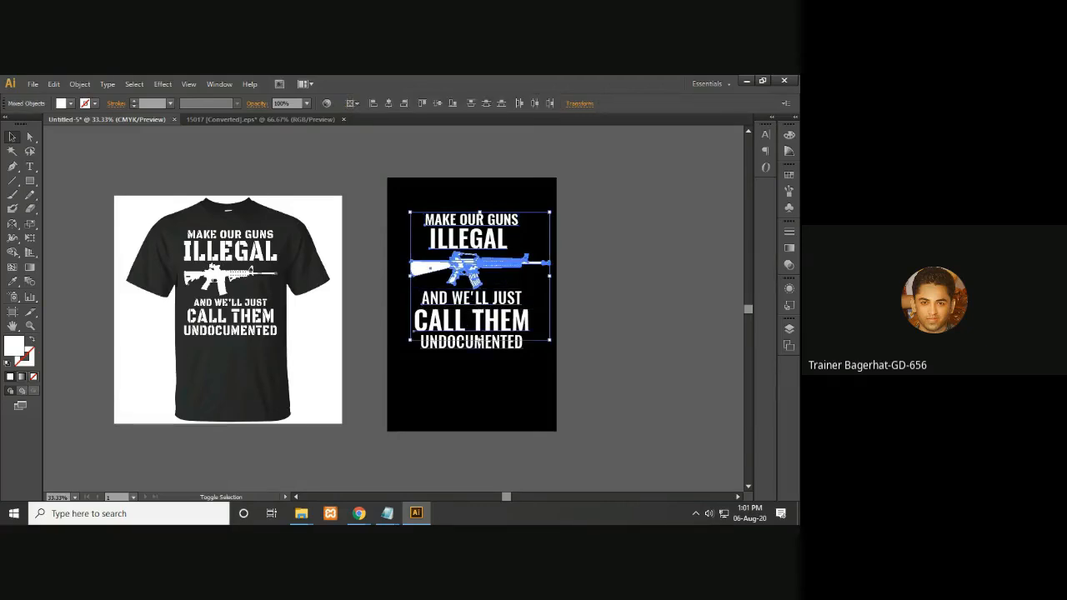
shift+click(490, 346)
key(ctrl+g)
key(ctrl+plus)
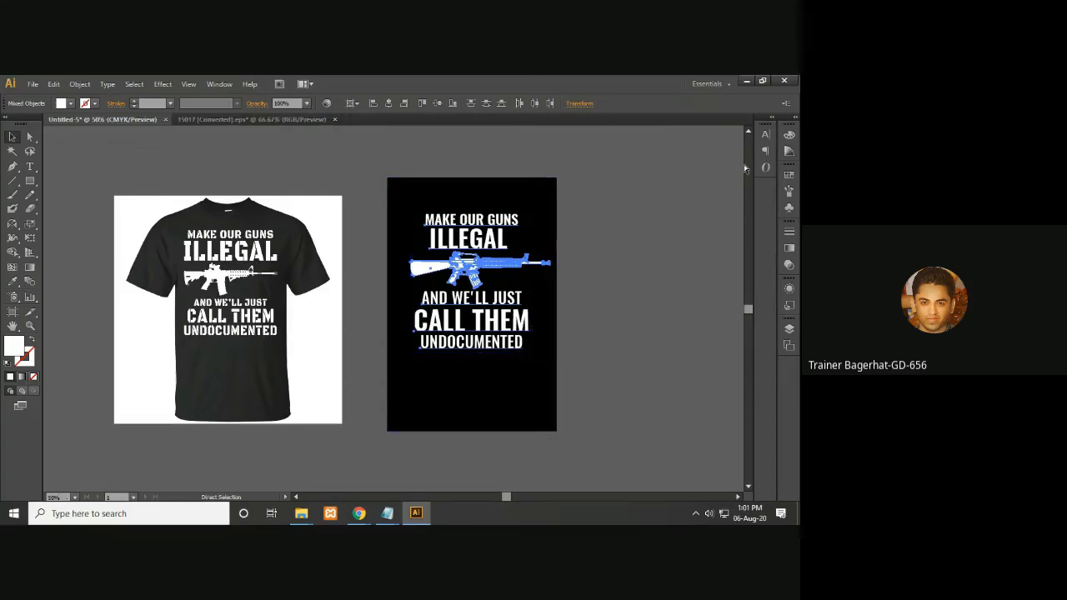
key(ctrl+minus)
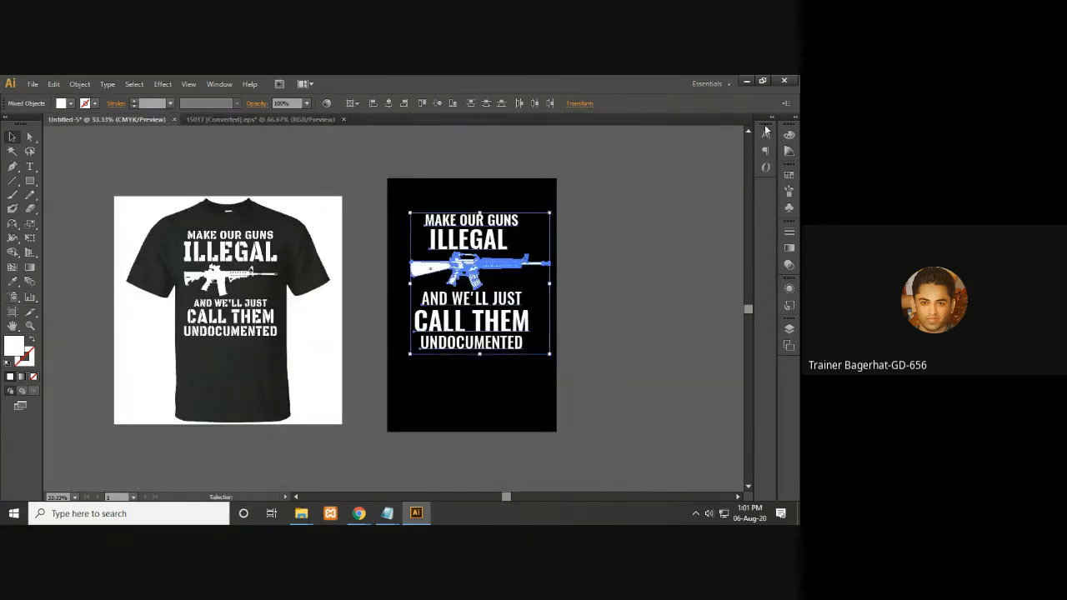
- Look through the Character, OpenType and Paragraph settings, then hide them and clear the selection
click(765, 134)
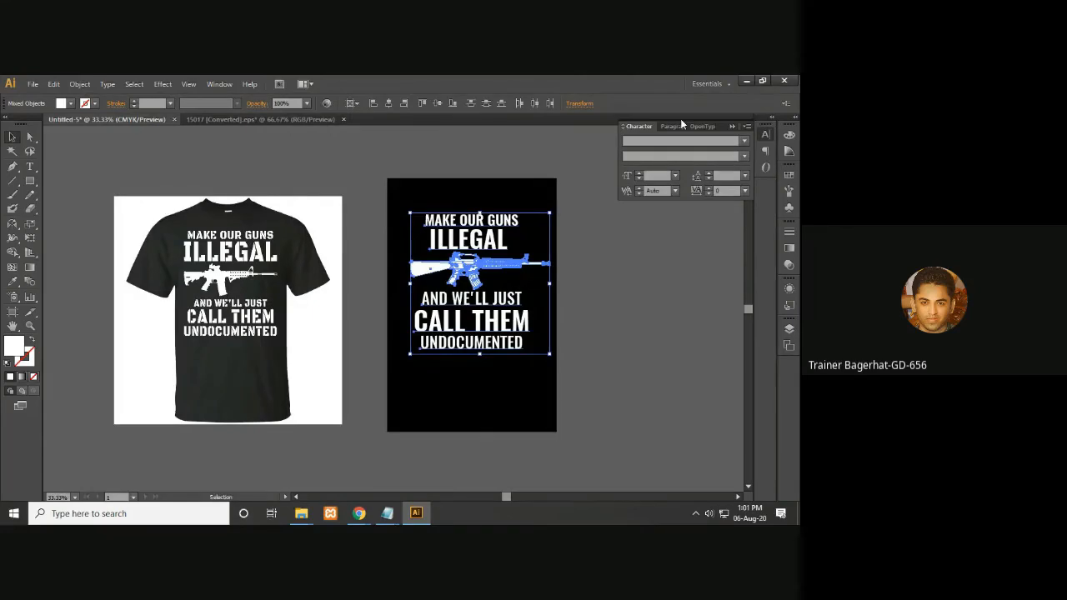
click(700, 127)
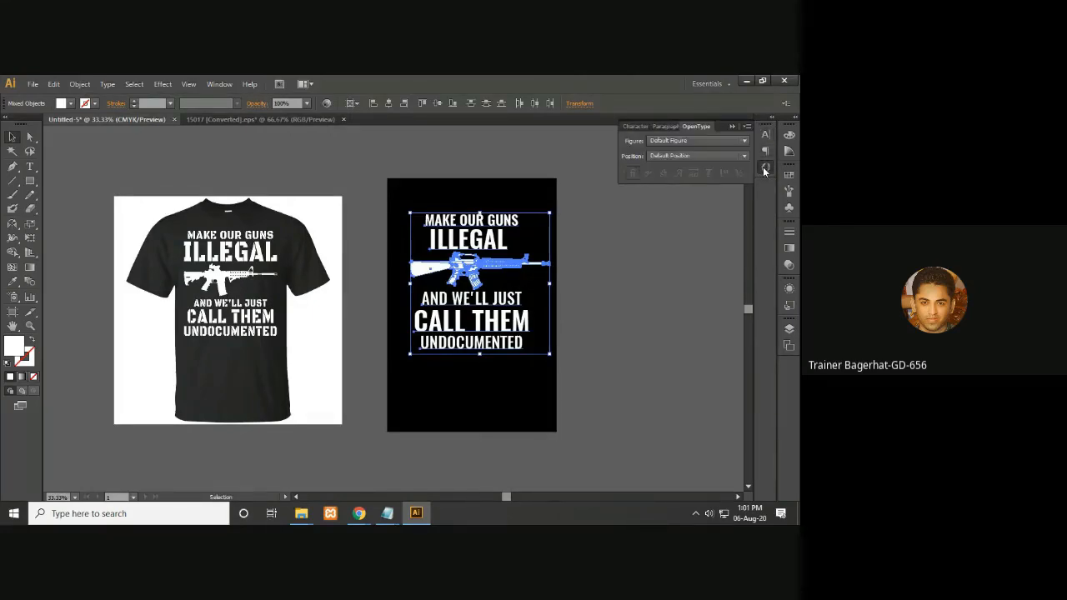
click(765, 151)
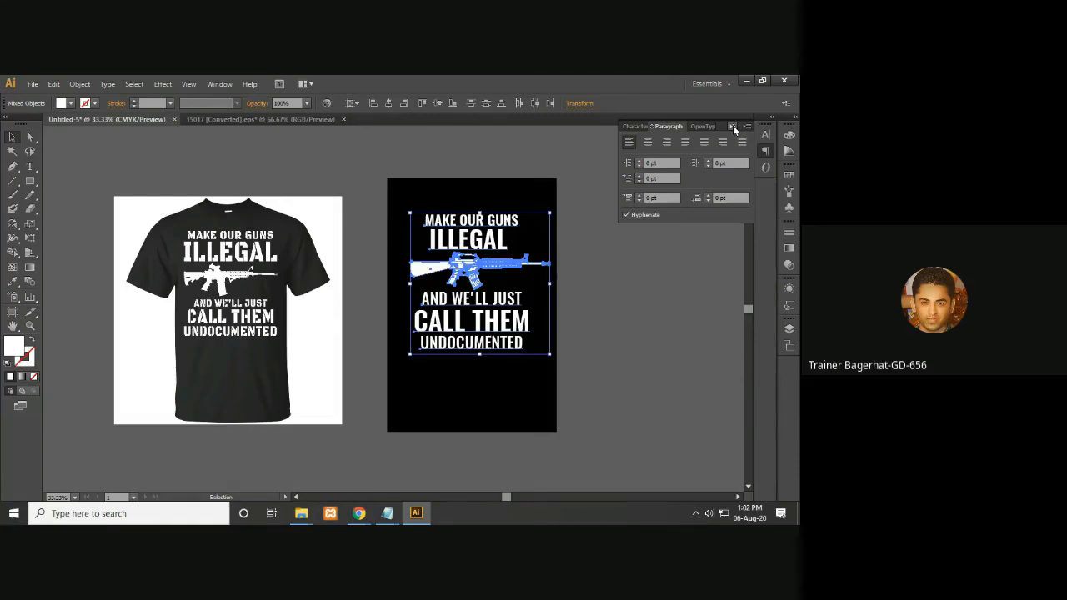
click(636, 126)
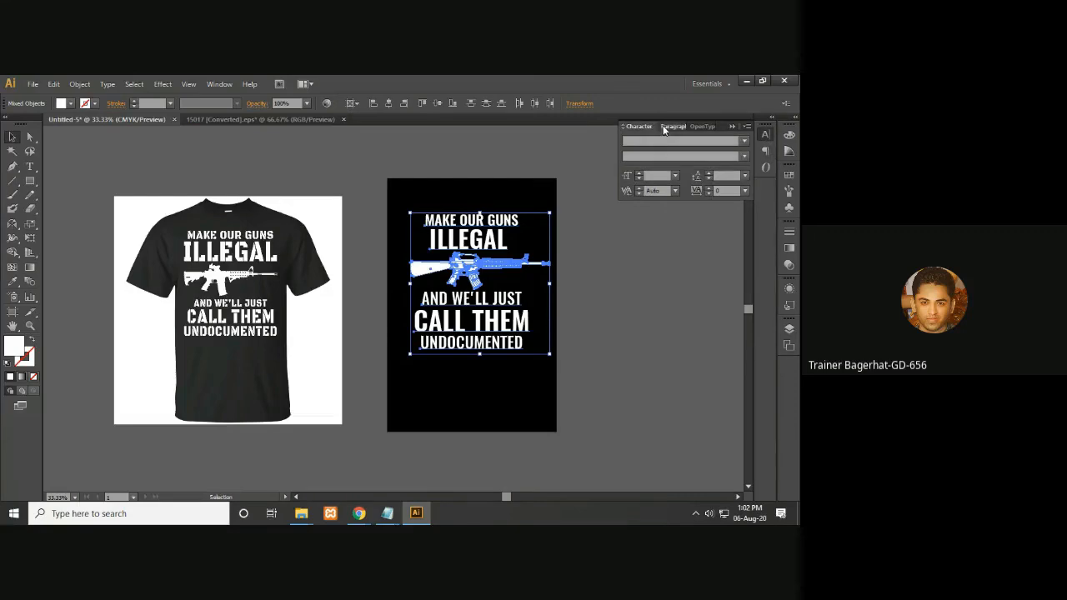
click(697, 127)
click(669, 127)
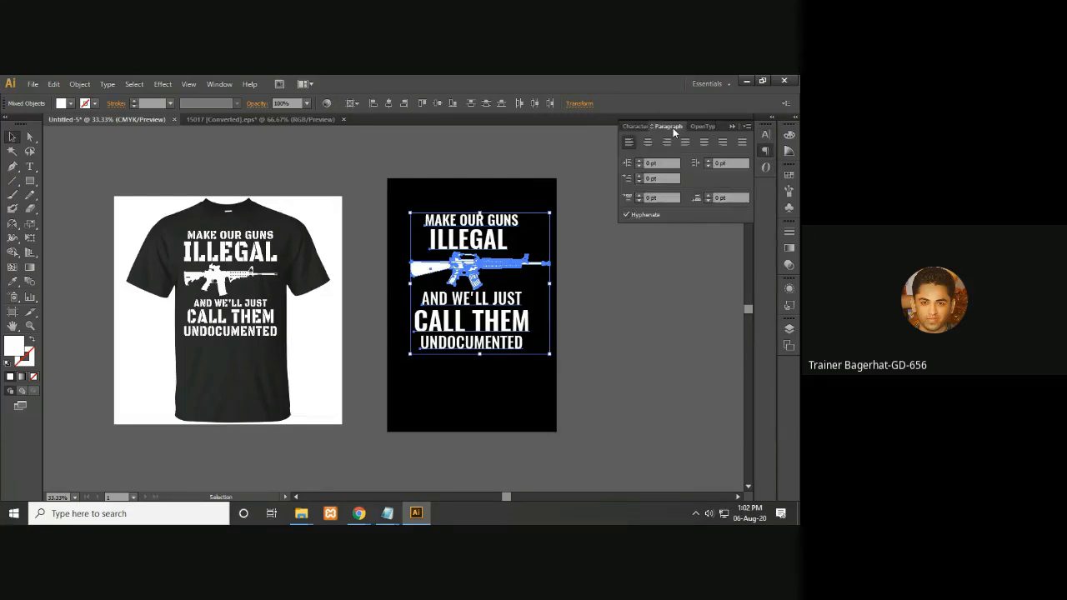
click(733, 126)
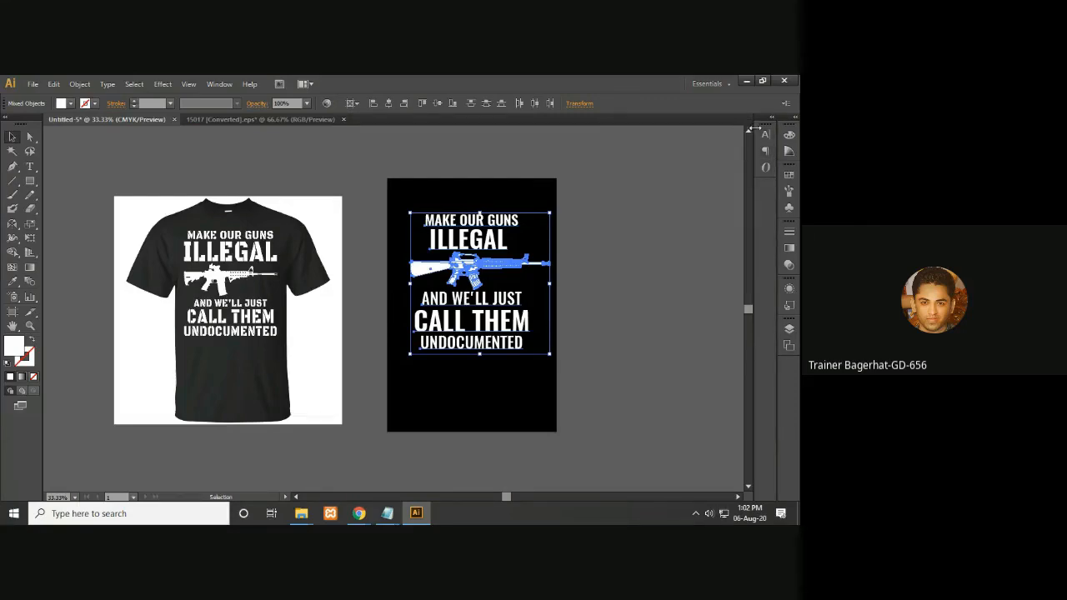
click(651, 175)
- Show the Align options as a floating set beside the black artboard
click(513, 222)
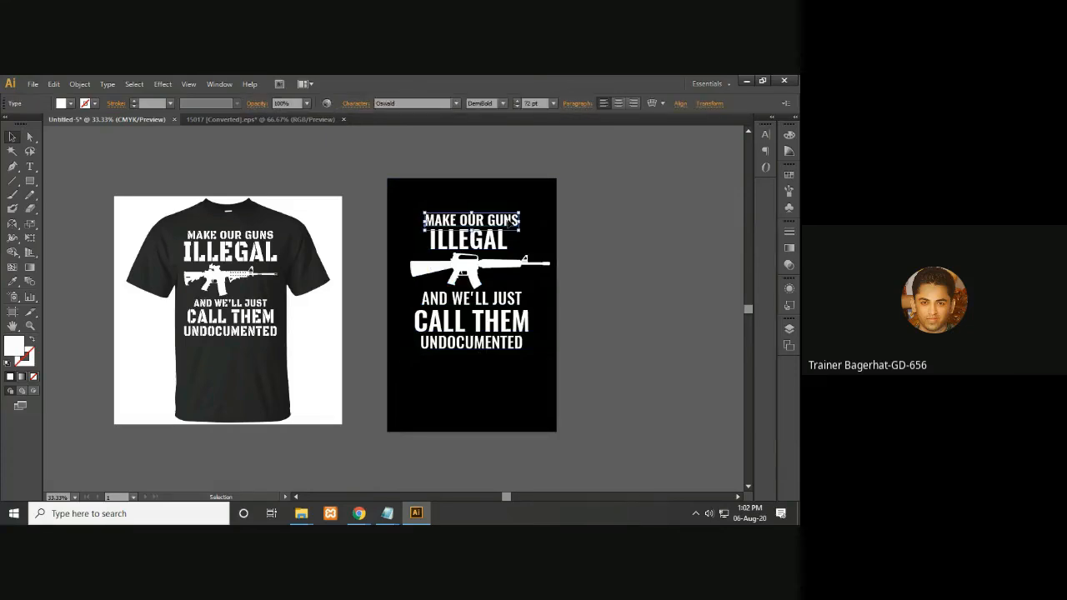
click(680, 104)
click(219, 84)
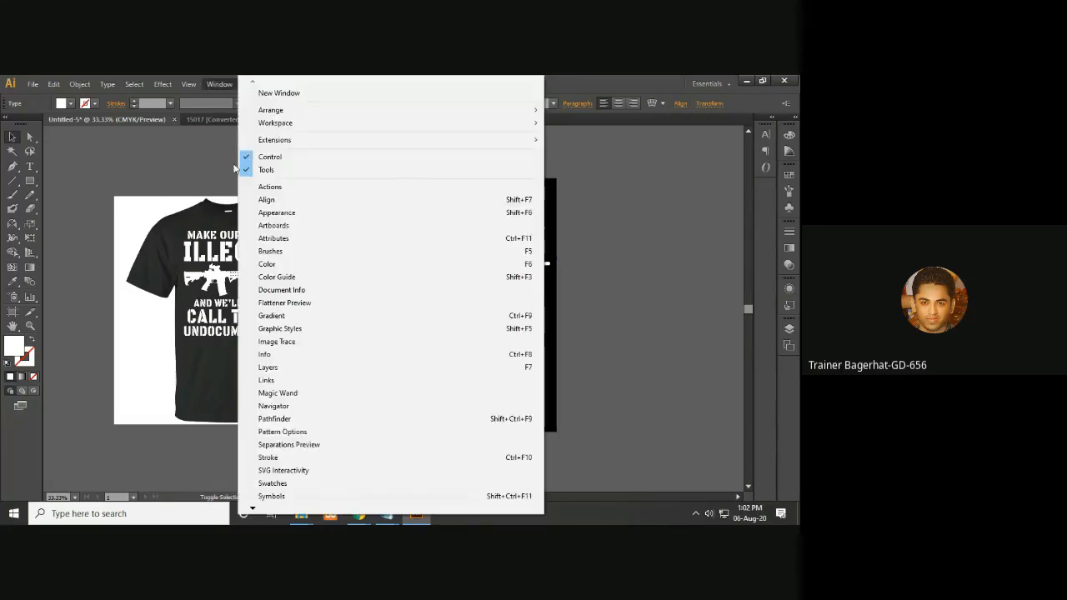
click(271, 202)
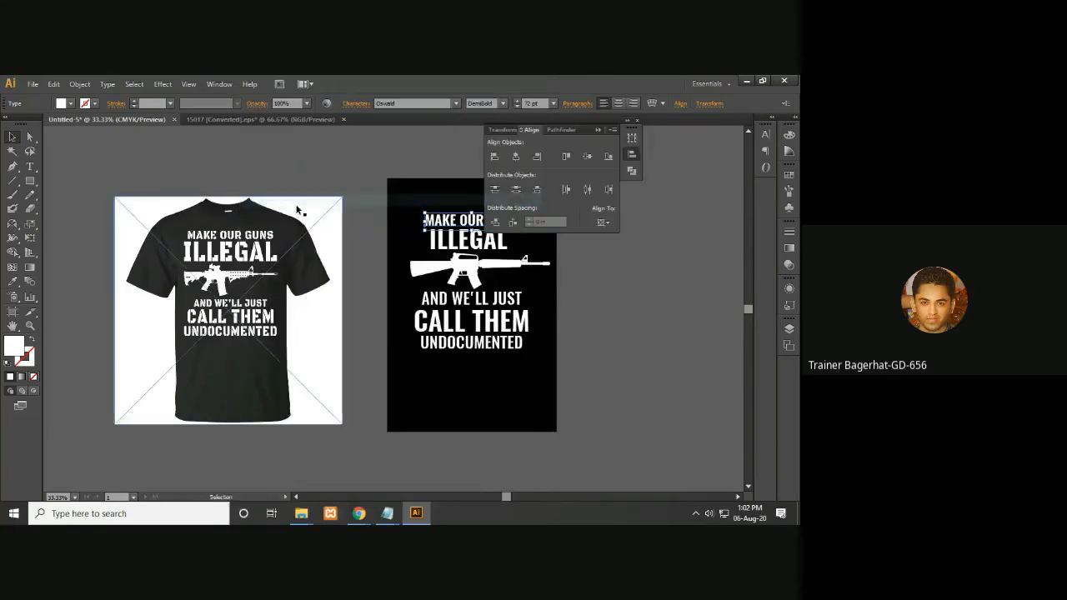
drag(588, 132, 707, 145)
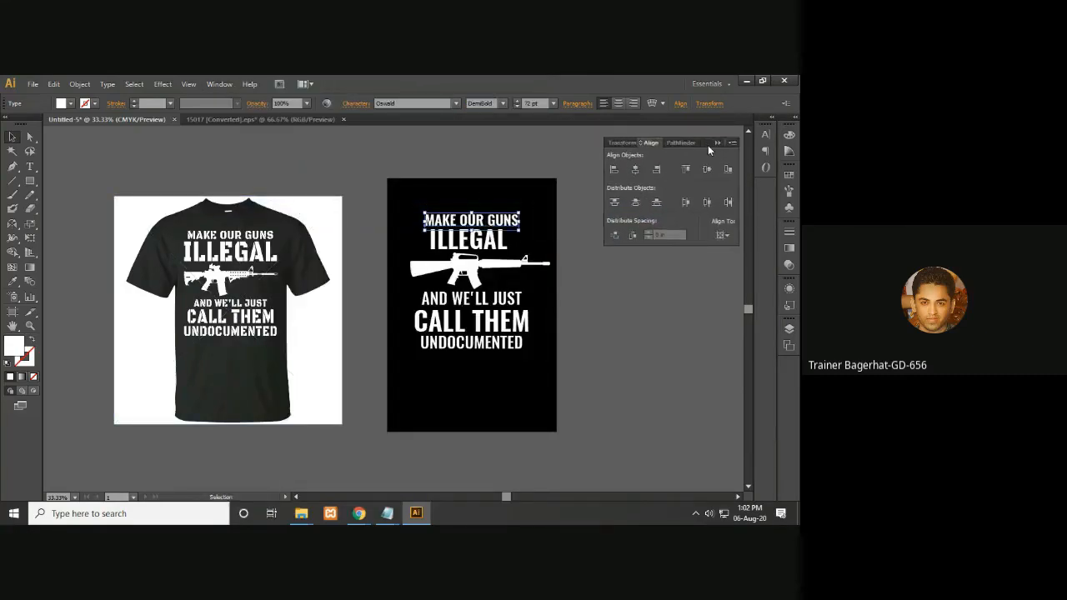
- Select the five slogan lines and the rifle, and centre them horizontally relative to the artboard
key(ctrl+=)
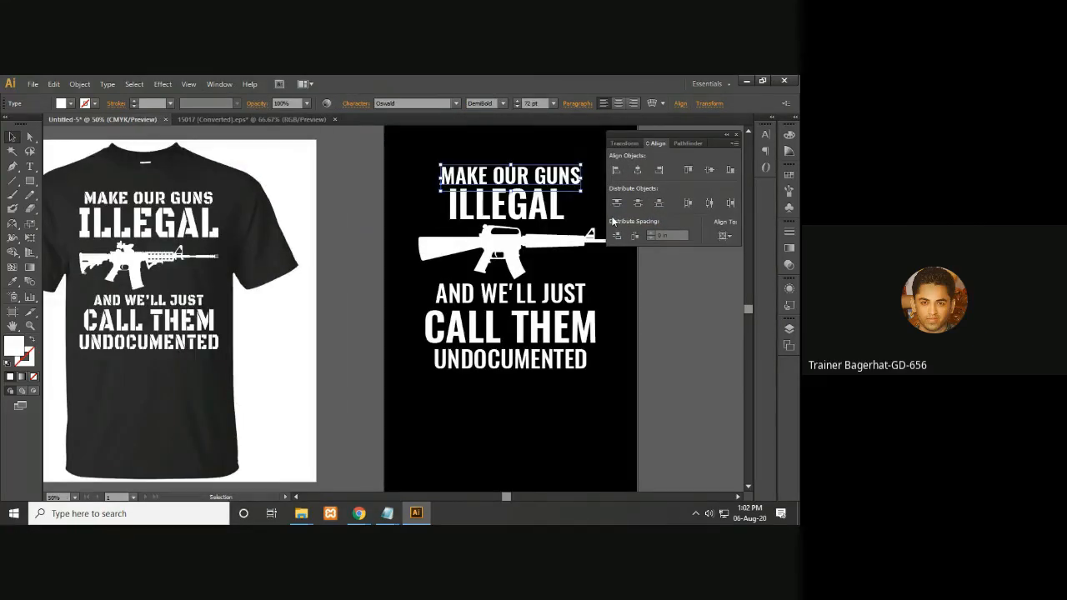
drag(551, 200, 507, 229)
shift+click(505, 247)
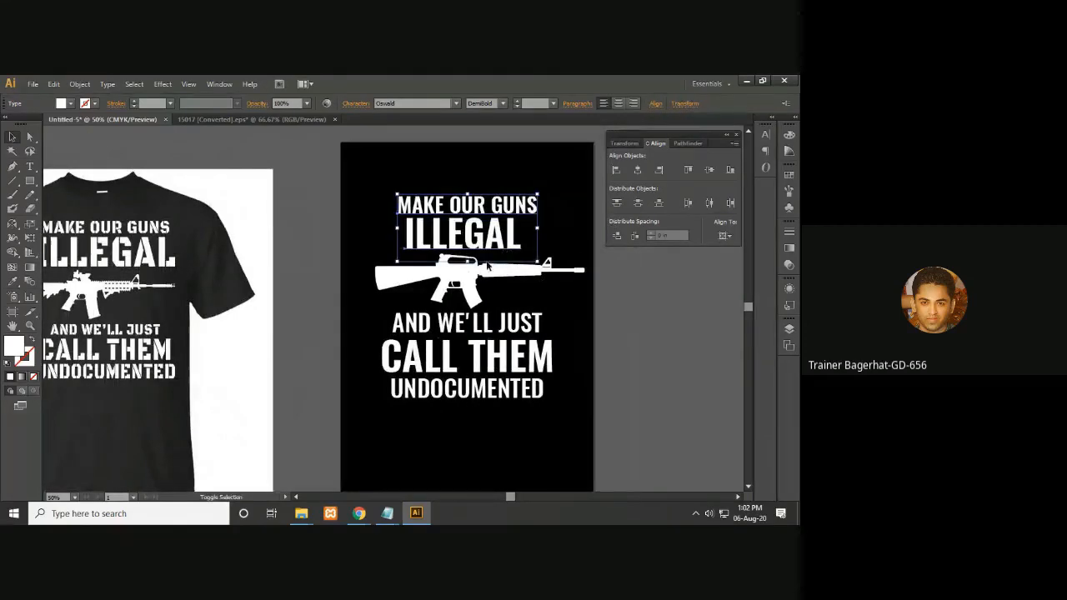
shift+click(464, 282)
shift+click(474, 330)
shift+click(497, 366)
shift+click(500, 394)
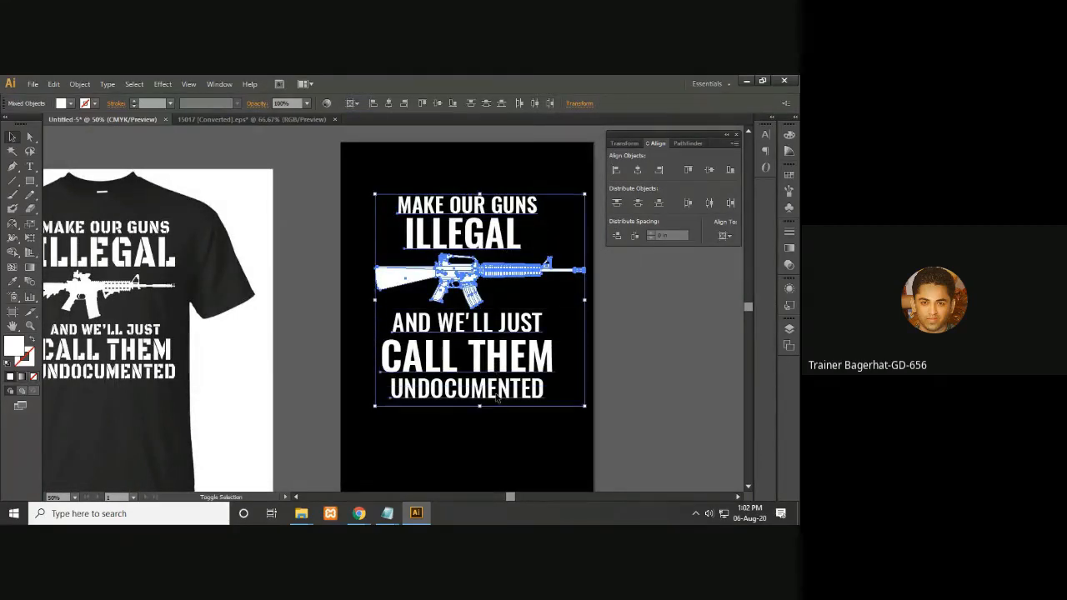
click(725, 236)
click(722, 272)
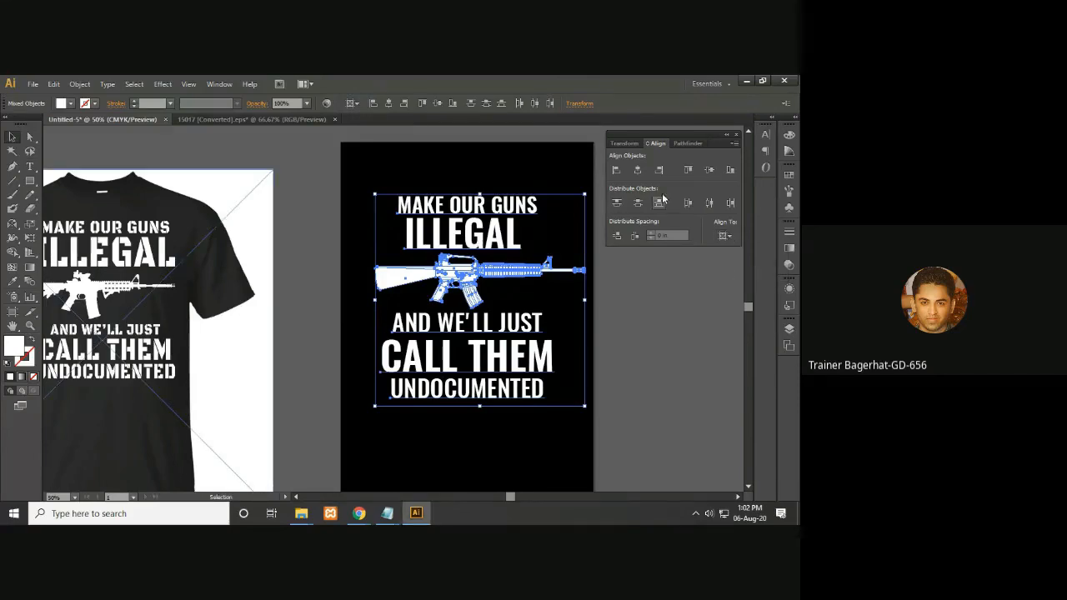
click(637, 172)
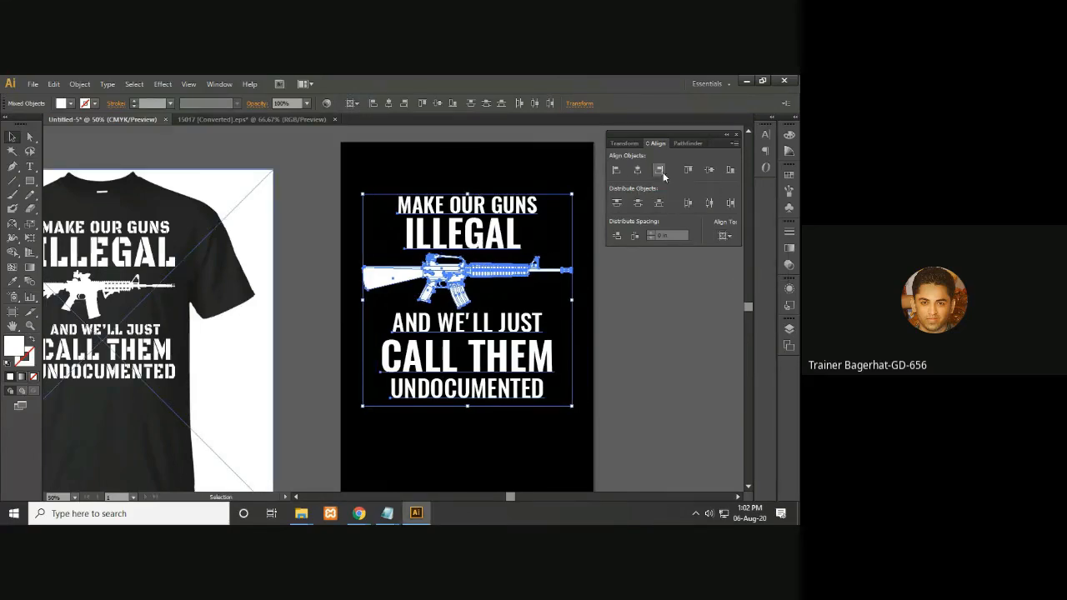
- Try vertical centre alignment on the slogan lines and rifle, undo it, then collapse the Align options and deselect everything
click(707, 171)
key(ctrl+z)
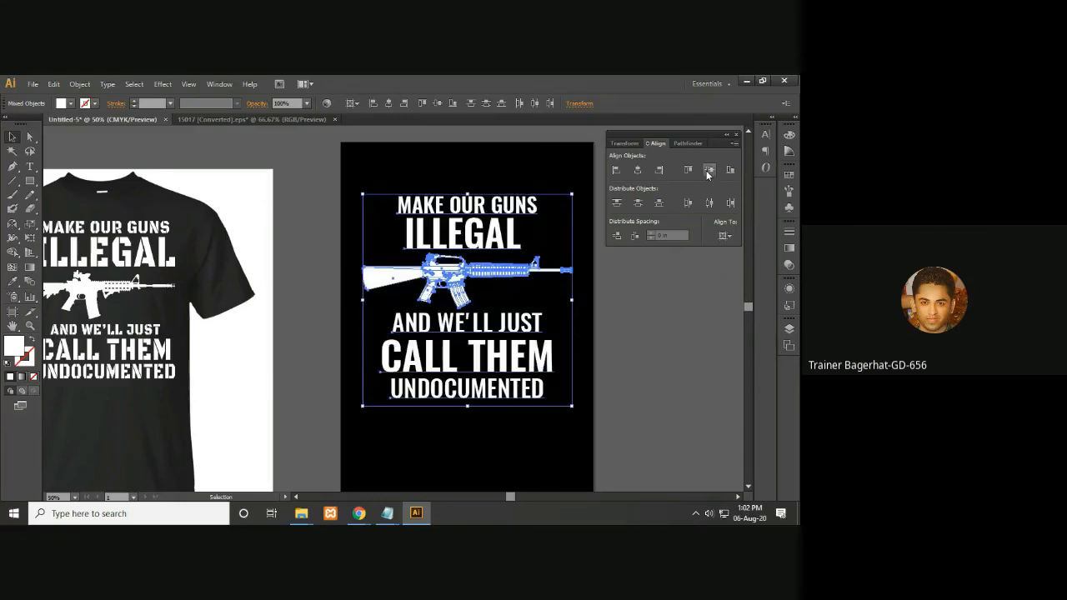
click(734, 135)
click(675, 251)
- Select all five slogan lines with the rifle, nudge them down to the artboard's vertical middle, and deselect them
key(ctrl+minus)
key(ctrl+minus)
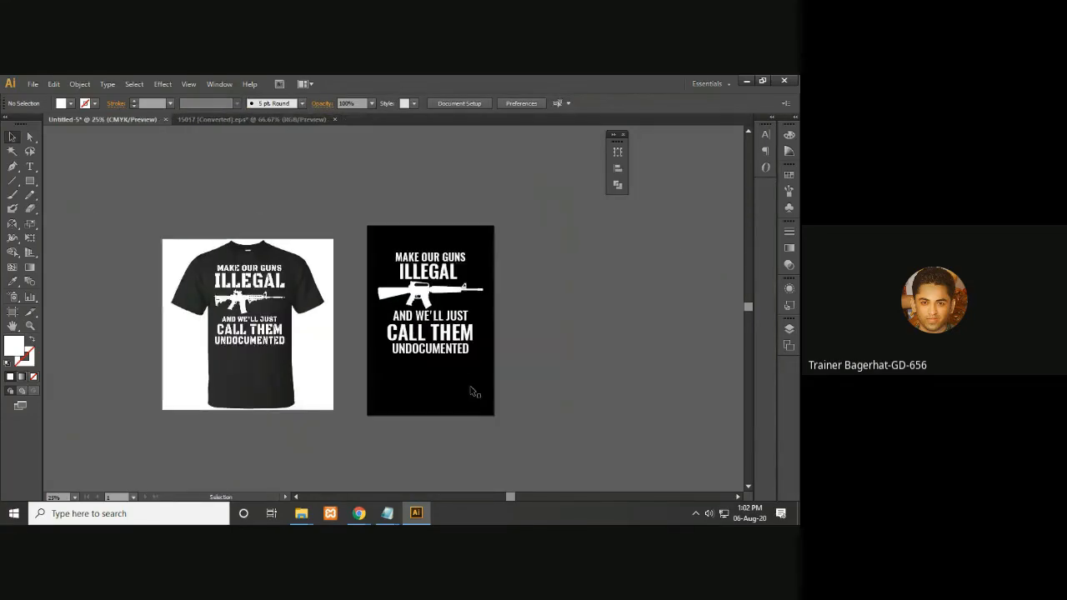
click(442, 348)
shift+click(450, 334)
shift+click(455, 317)
shift+click(436, 289)
shift+click(449, 271)
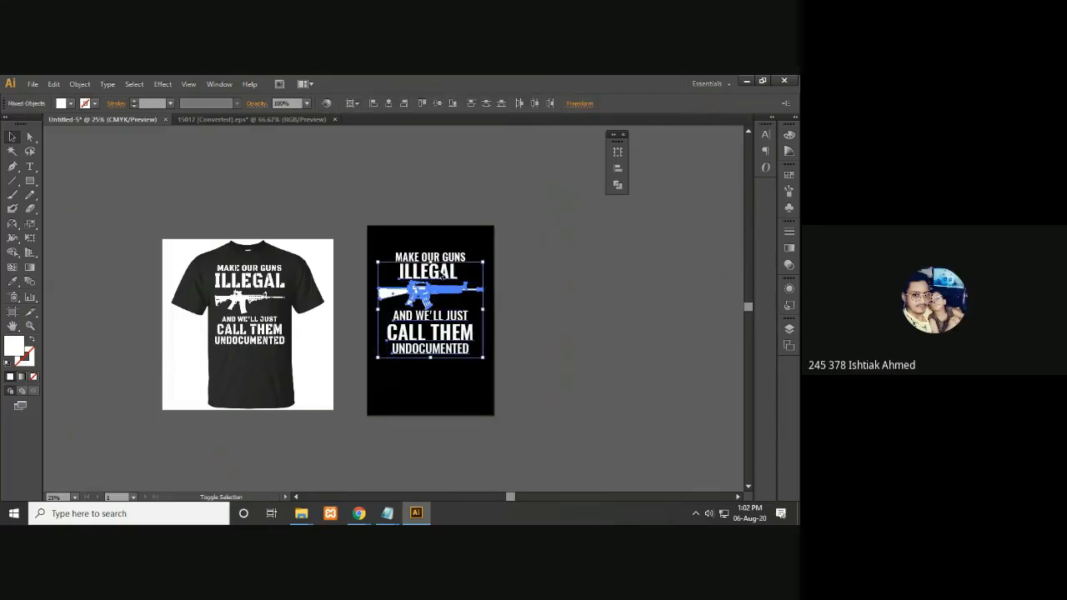
shift+click(450, 258)
click(517, 255)
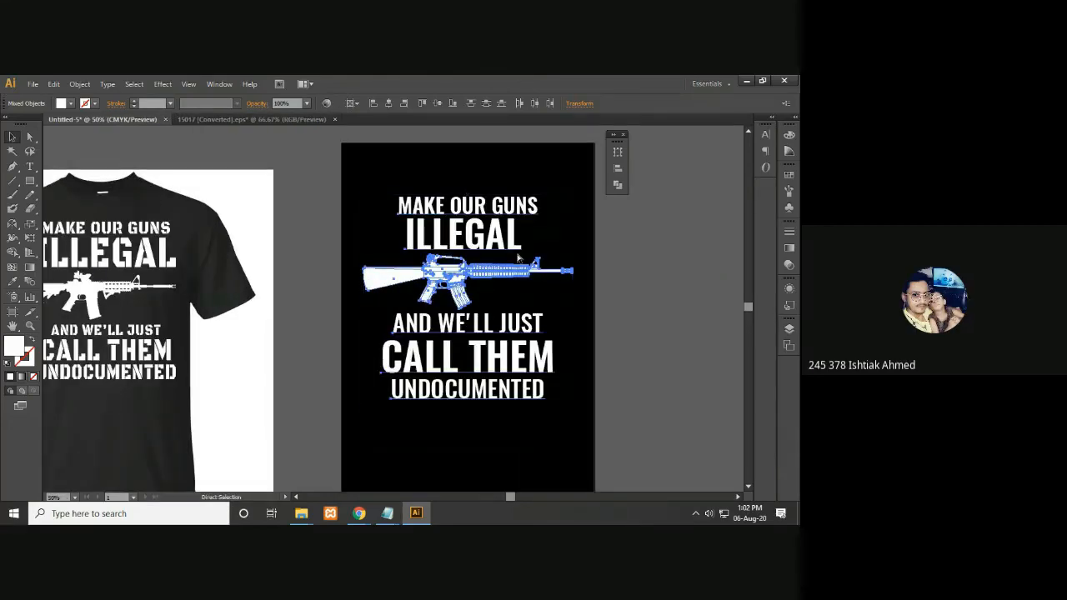
key(shift+Down)
key(shift+Down)
key(shift+Down)
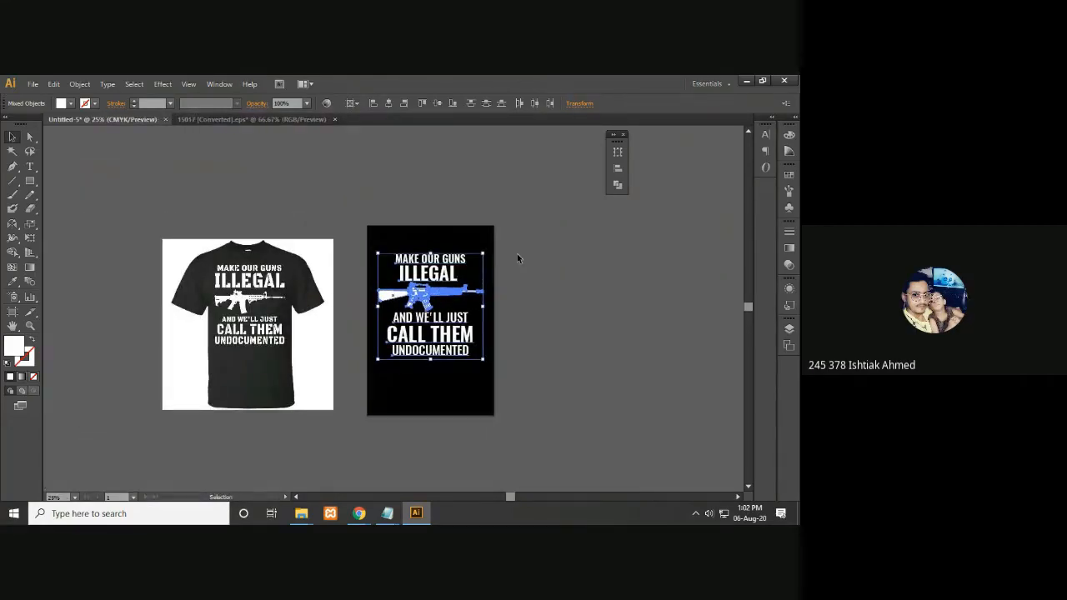
key(shift+Down)
key(shift+Down)
key(shift+Down)
key(shift+Down)
key(shift+Down)
key(shift+Down)
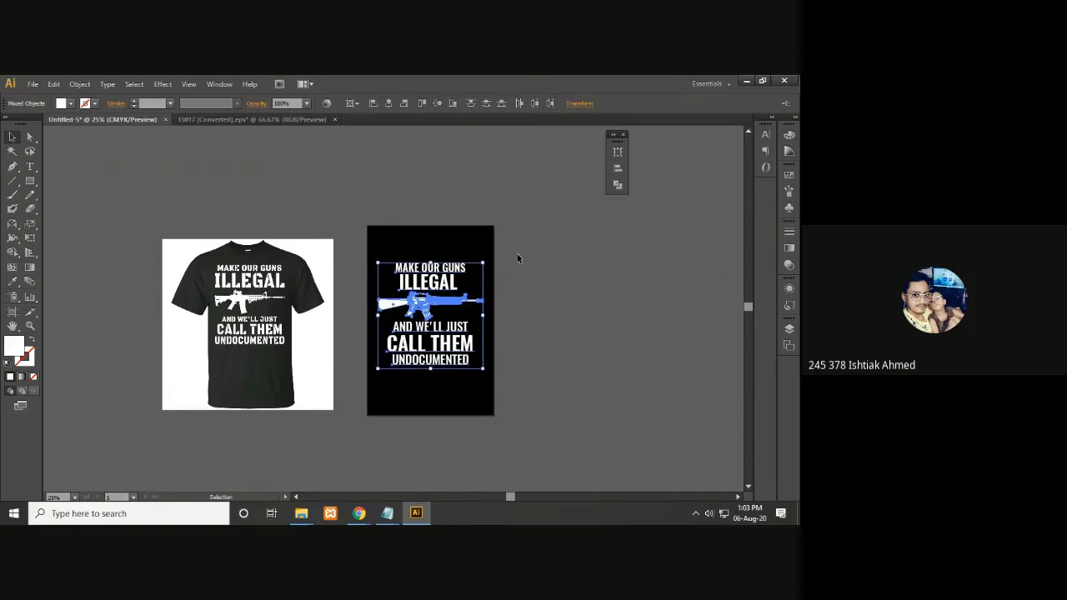
key(shift+Down)
key(shift+Down)
key(shift+Down)
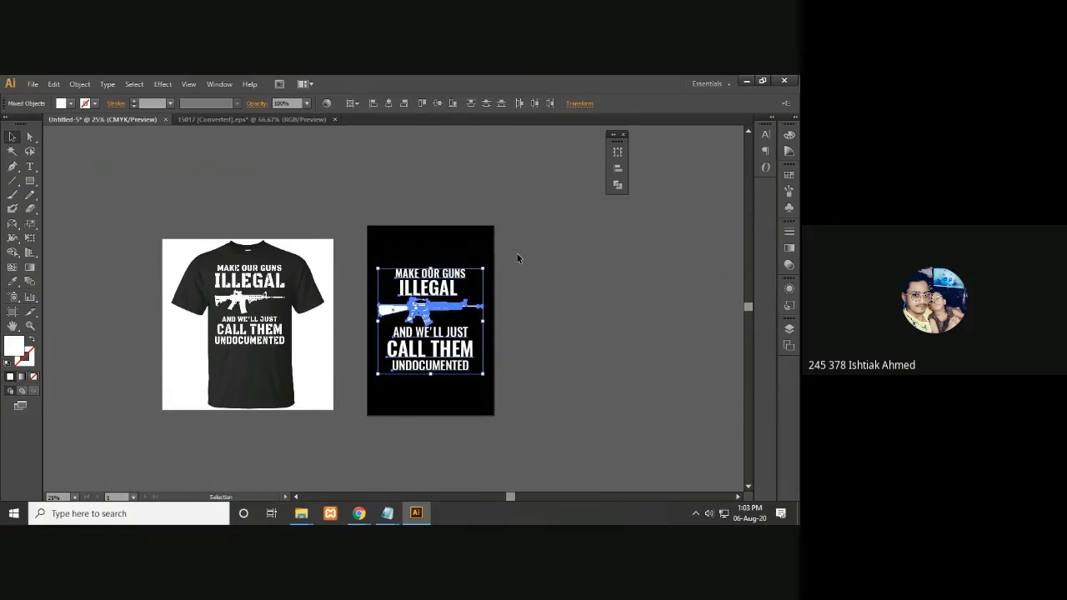
click(527, 242)
- Scale the rifle down proportionally about its centre to slightly narrower than the CALL THEM line, and deselect it
key(ctrl+=)
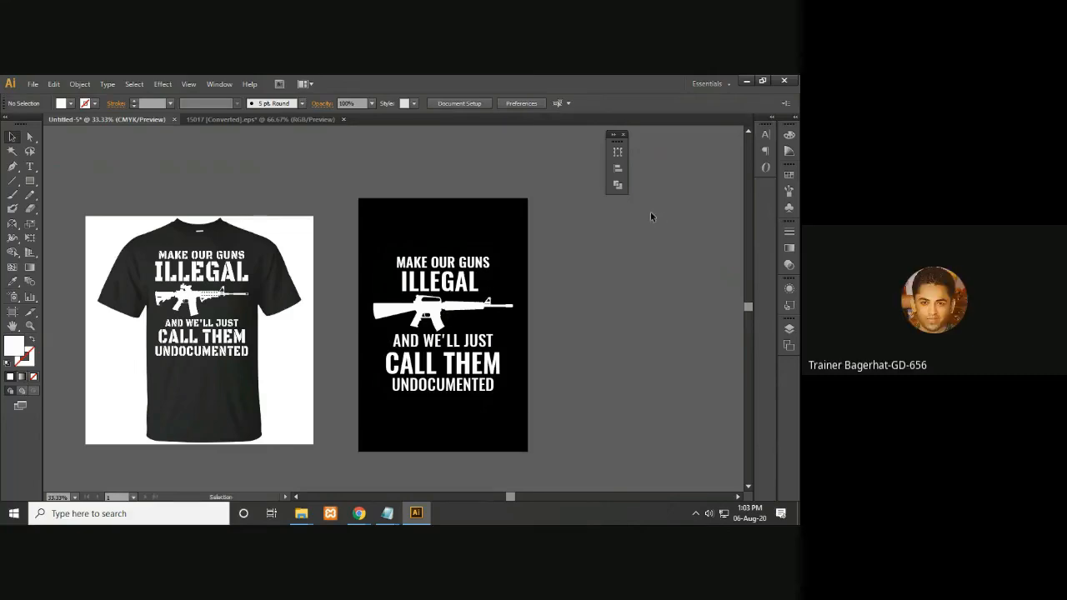
click(467, 305)
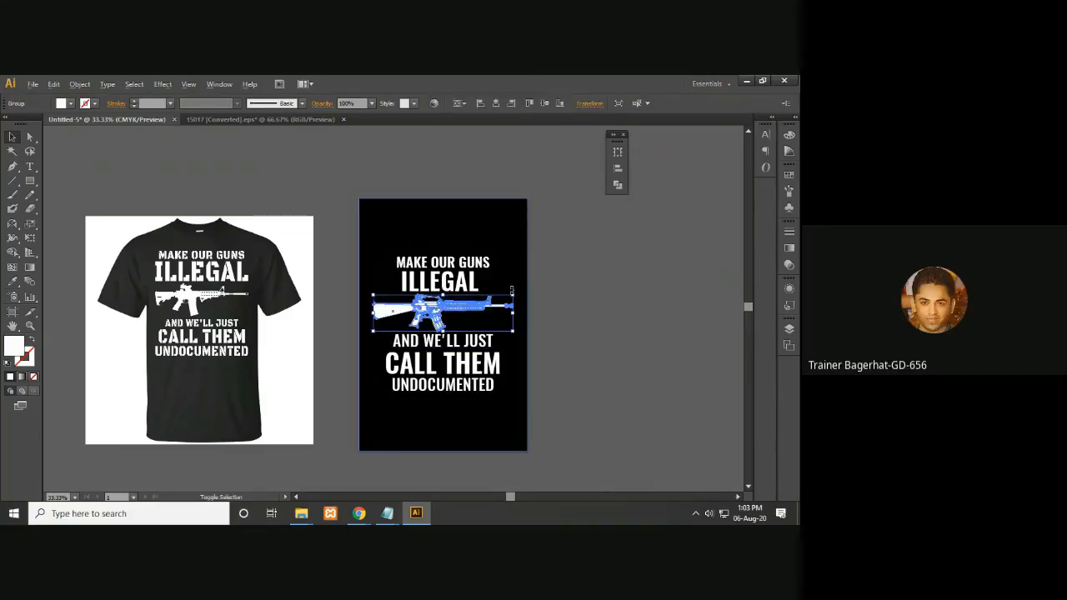
drag(514, 296, 498, 299)
click(563, 307)
- Nudge the rifle up until it sits just beneath the word ILLEGAL, and deselect it
key(ctrl+plus)
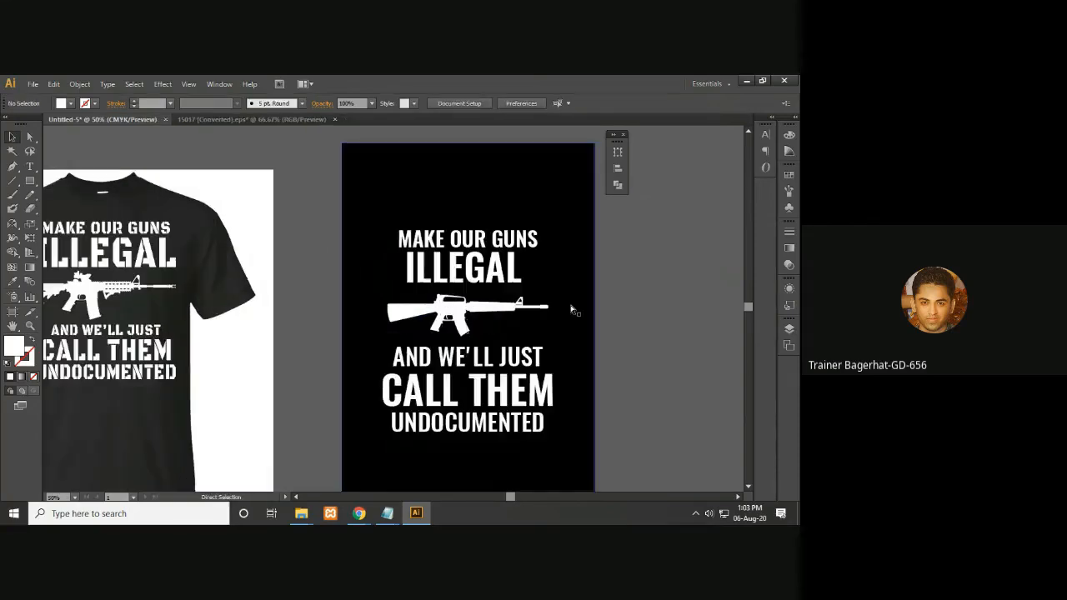
click(454, 308)
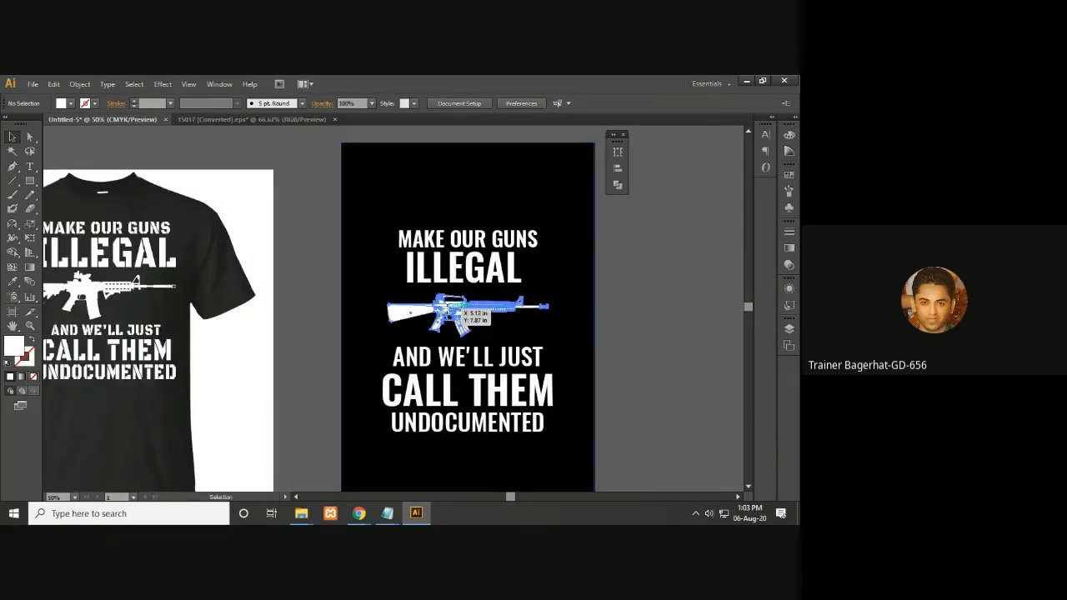
click(665, 320)
click(539, 311)
key(Up)
key(Up)
key(Up)
key(Up)
key(Up)
key(Up)
key(Up)
key(Up)
key(Up)
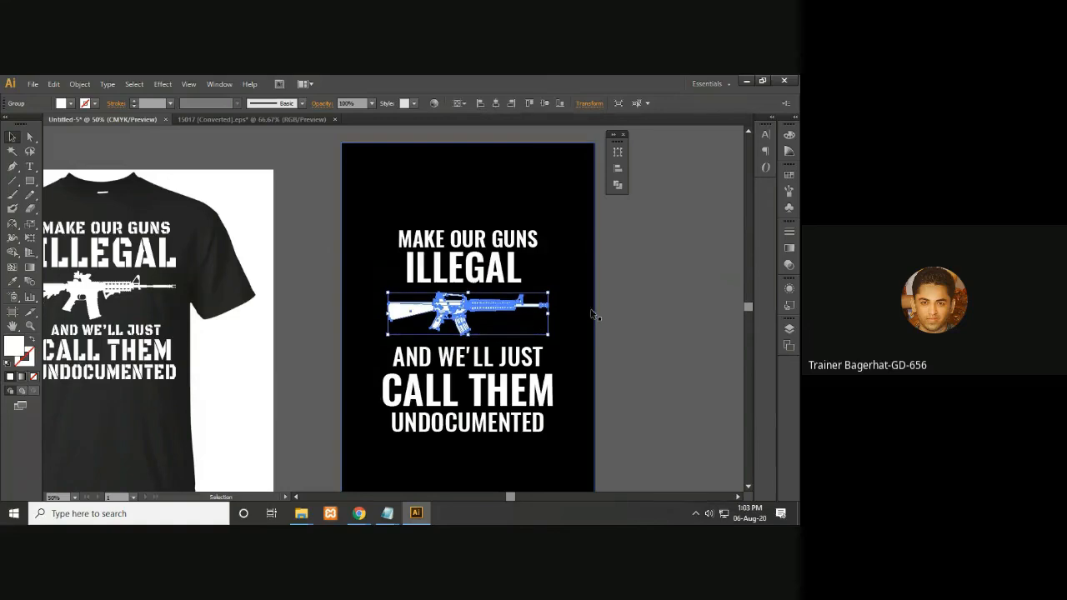
click(614, 307)
click(526, 308)
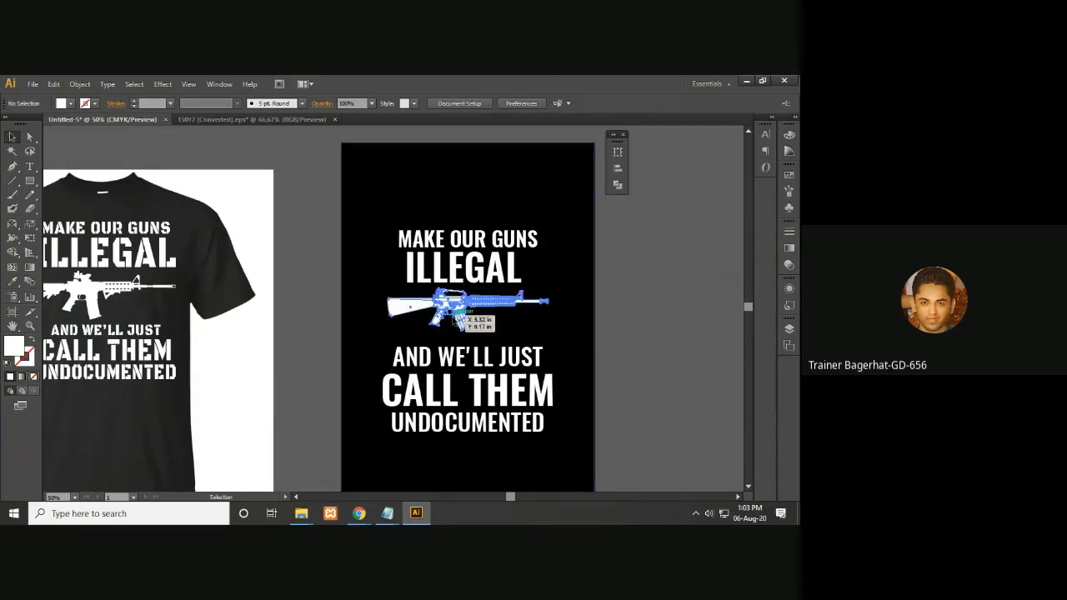
click(642, 331)
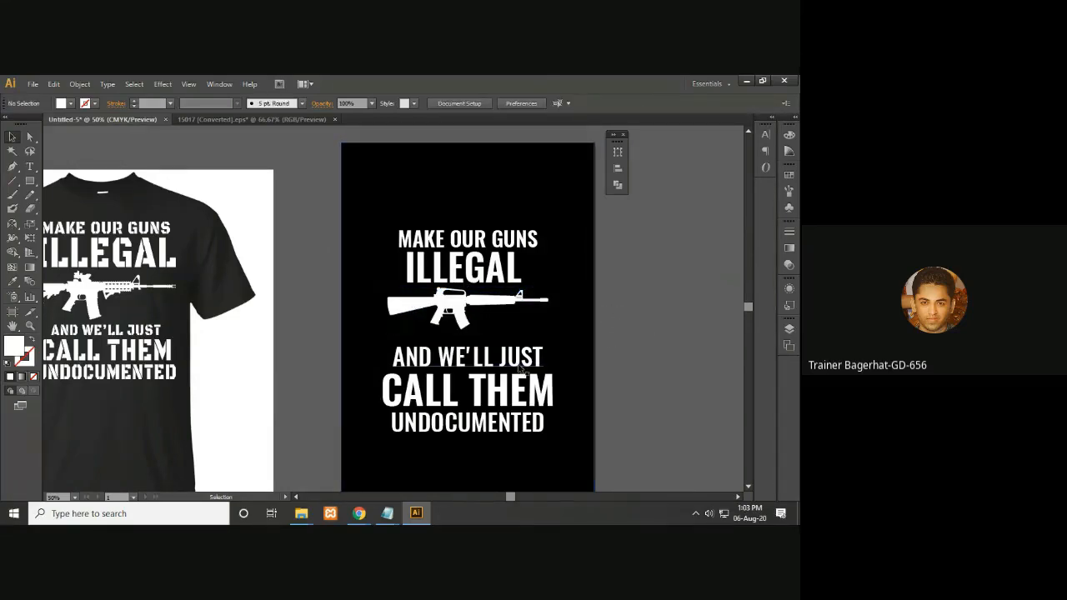
- Select the three slogan lines below the rifle, nudge them up to close the gap beneath it, and deselect them
click(524, 368)
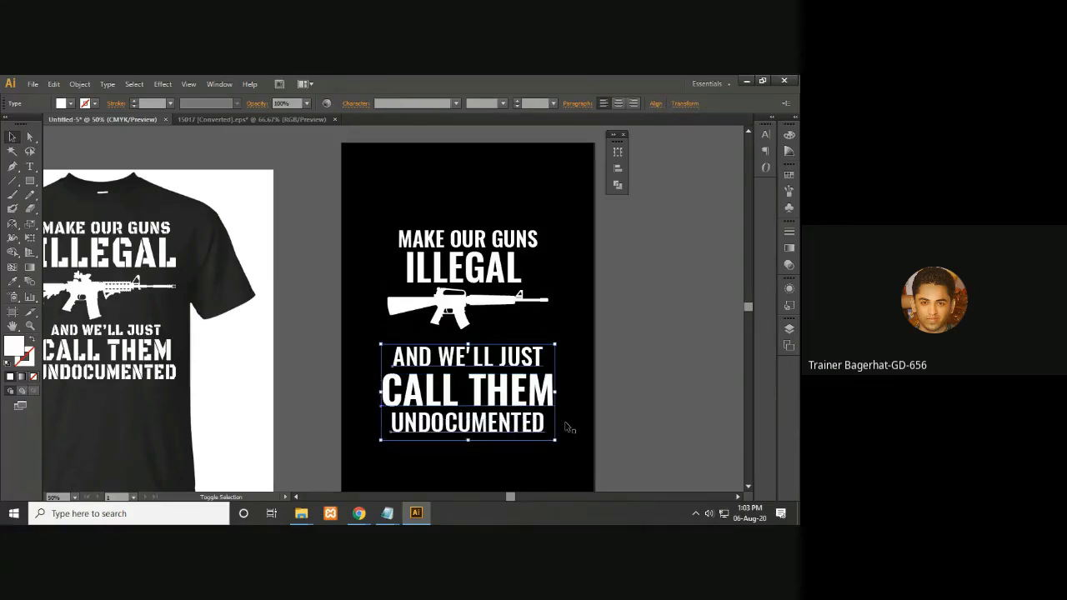
key(Up)
key(Up)
key(Up)
key(Up)
key(Up)
key(Up)
key(Up)
key(Up)
key(Up)
key(Up)
key(Up)
click(667, 392)
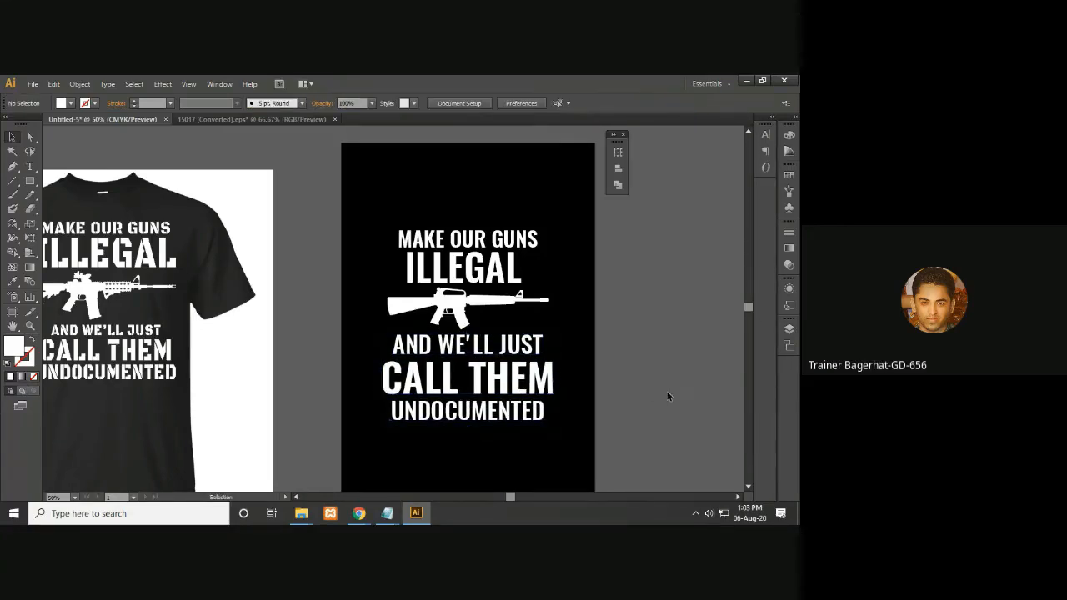
- Select all five slogan lines with the rifle, nudge them slightly to the right on the artboard, and deselect them
key(ctrl+minus)
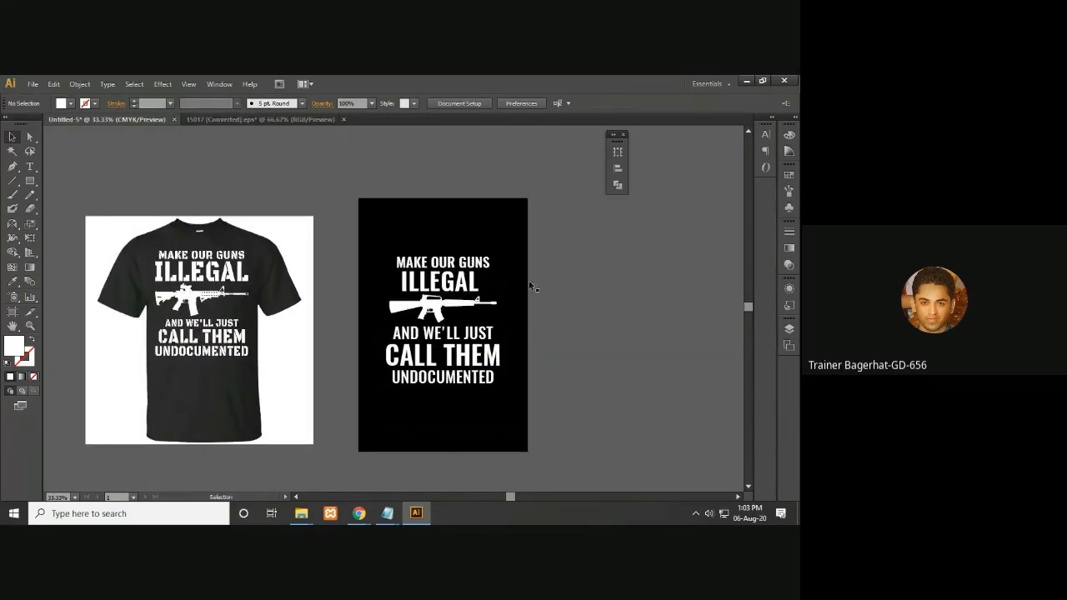
click(442, 267)
shift+click(438, 314)
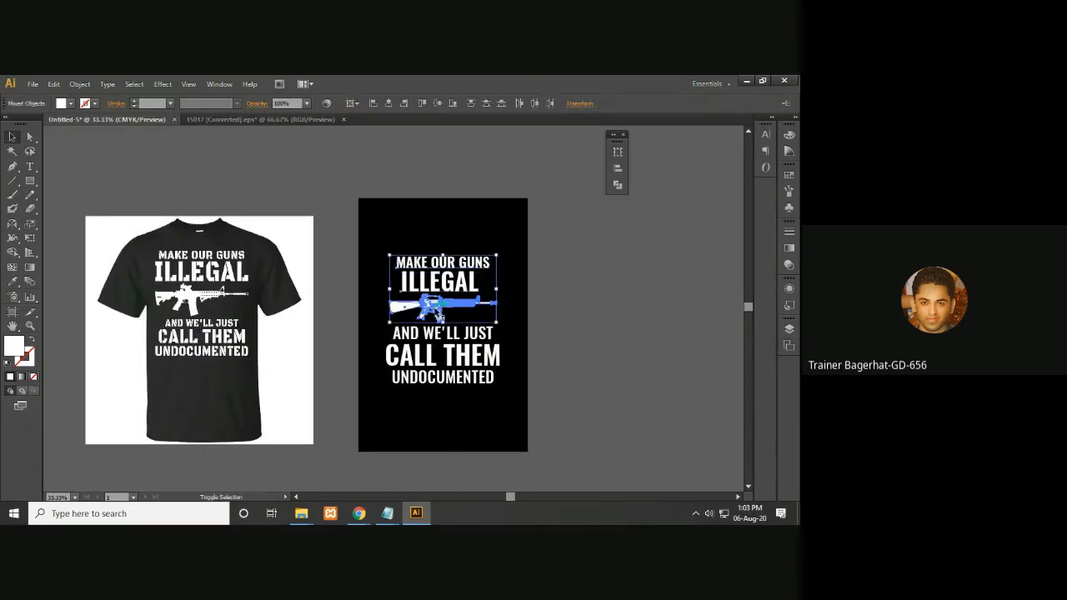
shift+click(462, 357)
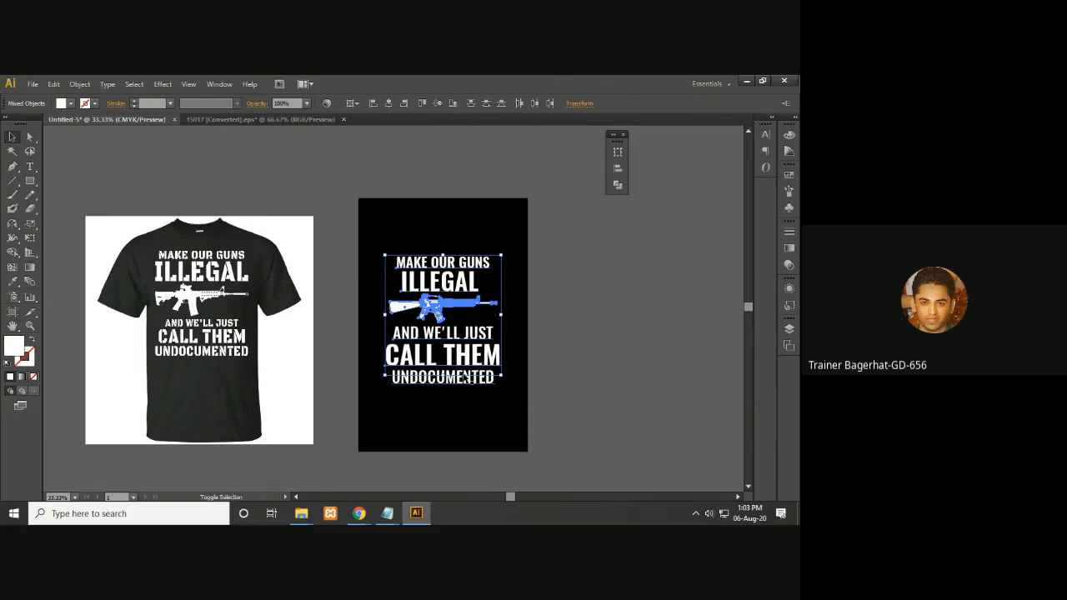
key(Right)
key(Right)
key(Right)
key(Right)
key(Right)
key(Right)
key(Right)
key(Right)
click(619, 356)
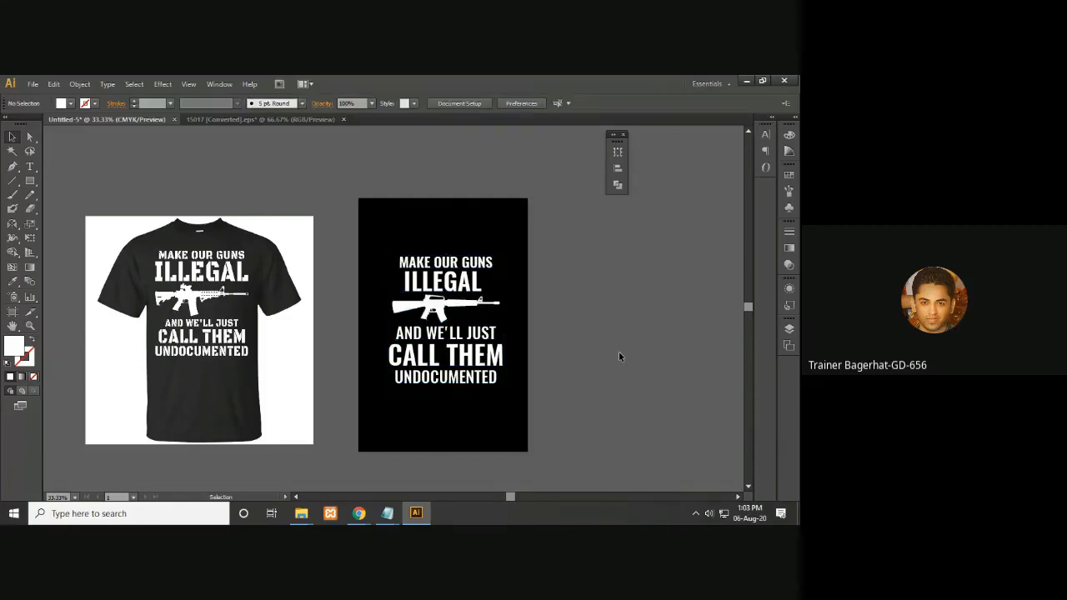